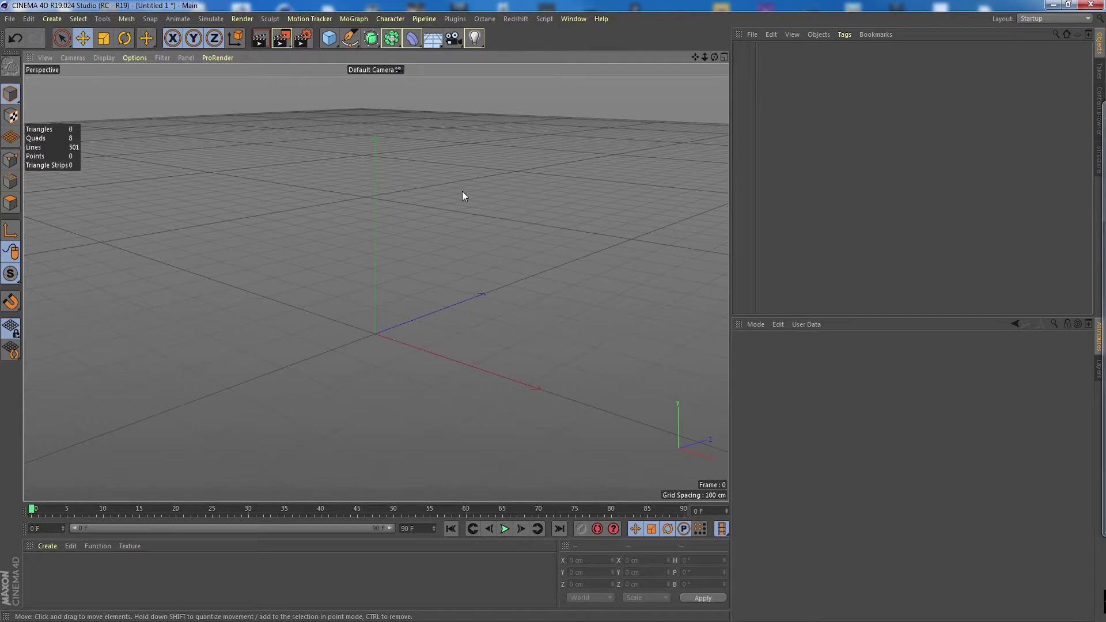
- Add a cube and stretch it upward to roughly 1000 cm tall
{"action": "mouse_move", "coordinate": [436, 209]}
{"action": "left_mouse_down", "text": "alt"}
{"action": "mouse_move", "coordinate": [430, 235]}
{"action": "mouse_move", "coordinate": [428, 215]}
{"action": "left_mouse_up", "text": "alt"}
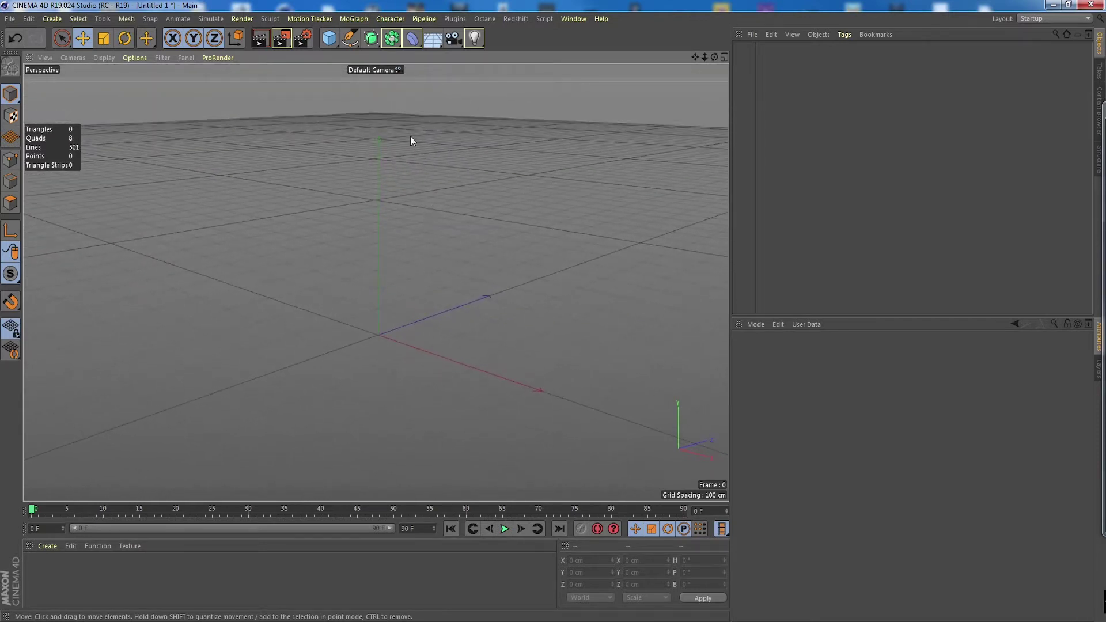
{"action": "left_click", "coordinate": [329, 40]}
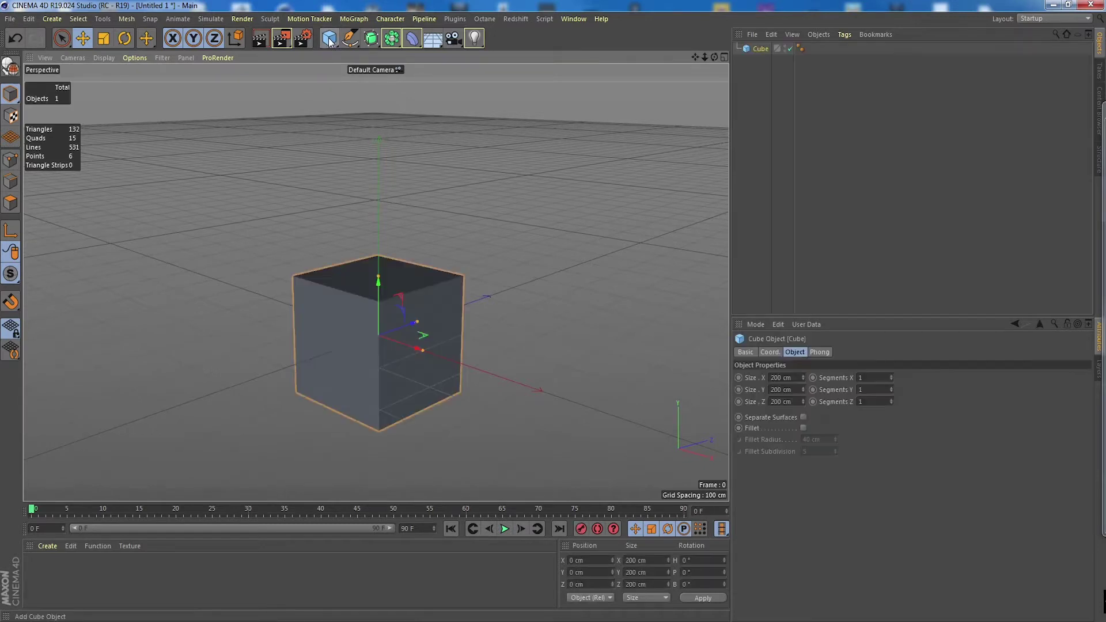
{"action": "left_click_drag", "start_coordinate": [438, 190], "coordinate": [460, 240], "text": "alt"}
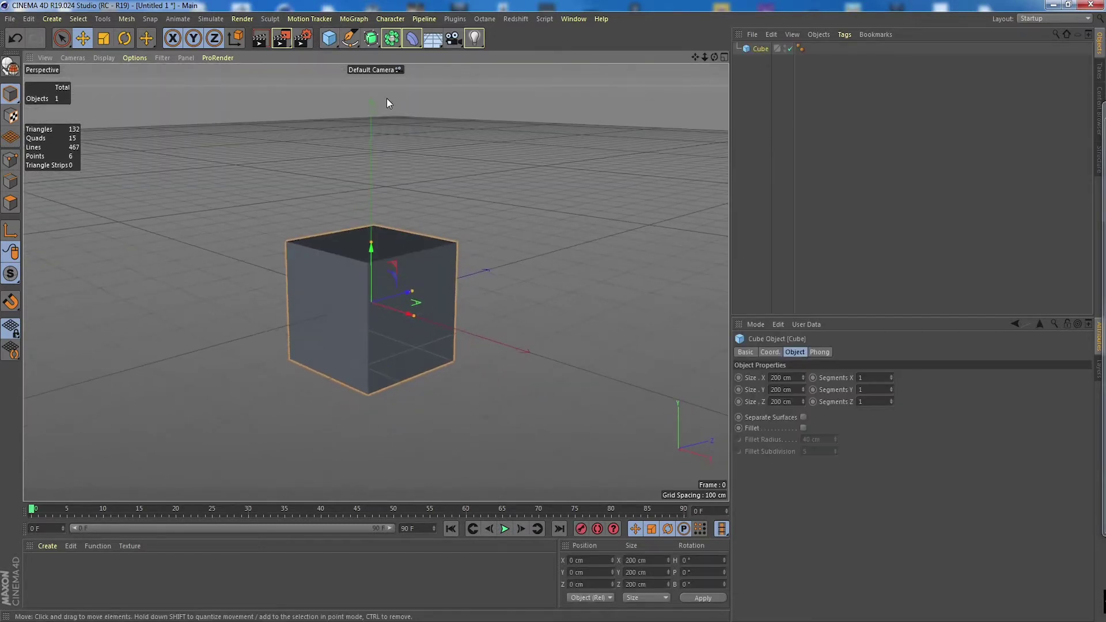
{"action": "left_click_drag", "start_coordinate": [371, 243], "coordinate": [371, 141]}
{"action": "scroll", "coordinate": [427, 222], "scroll_direction": "down", "scroll_amount": 3}
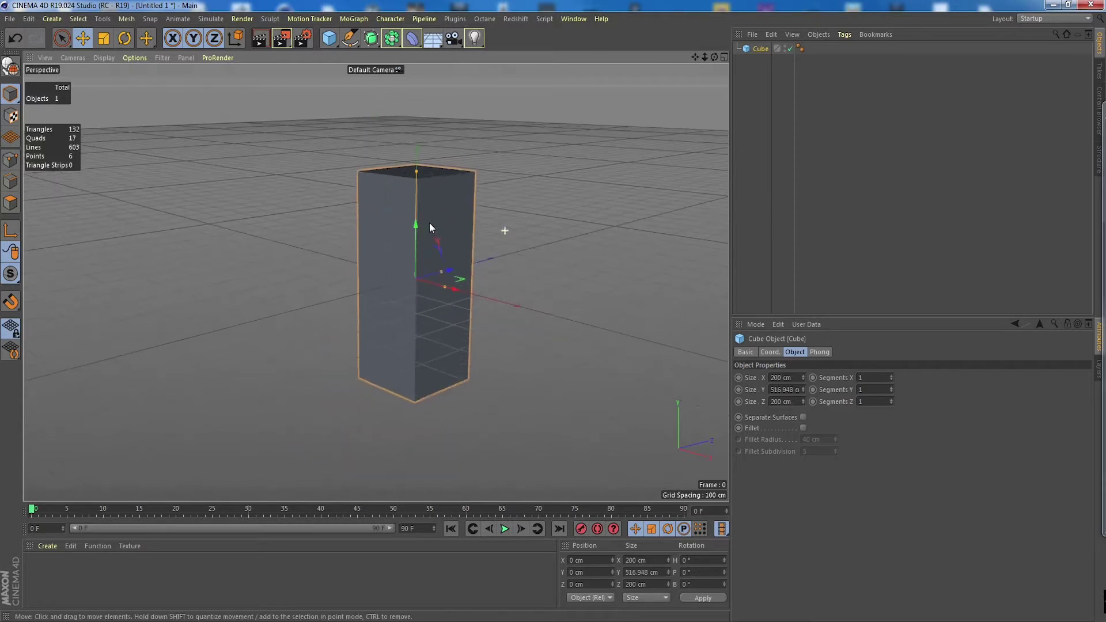
{"action": "middle_click_drag", "start_coordinate": [427, 222], "coordinate": [385, 234], "text": "alt"}
{"action": "left_click_drag", "start_coordinate": [374, 189], "coordinate": [422, 244]}
{"action": "left_click_drag", "start_coordinate": [374, 155], "coordinate": [371, 143]}
{"action": "middle_click_drag", "start_coordinate": [371, 143], "coordinate": [469, 243], "text": "alt"}
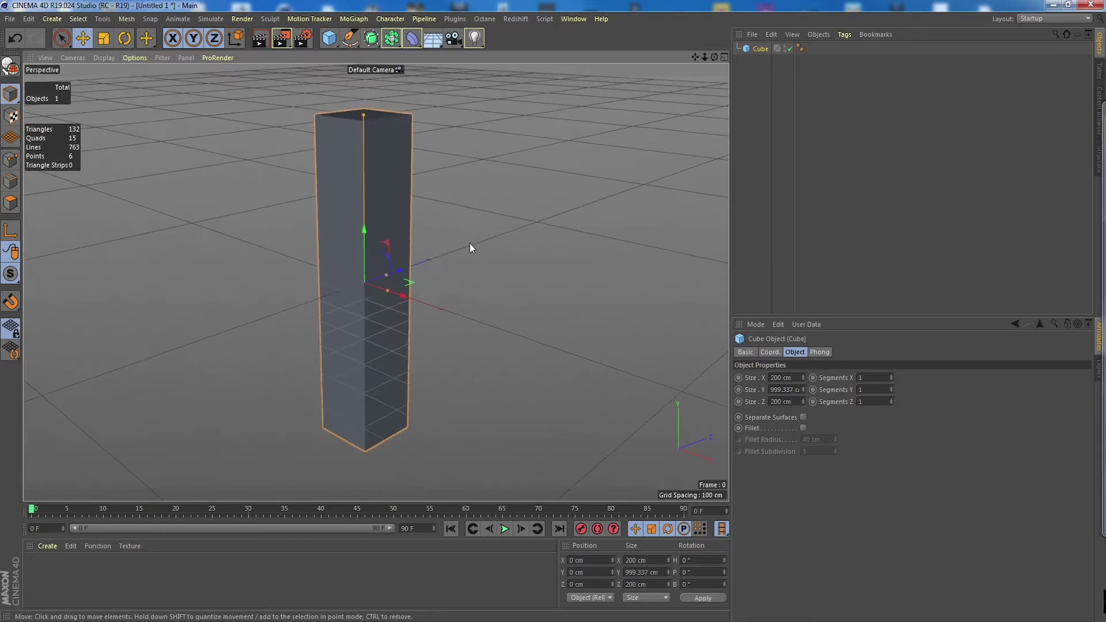
- Raise the cube's height to about 1617 cm, forming a 200 cm wide column
{"action": "left_click", "coordinate": [799, 390]}
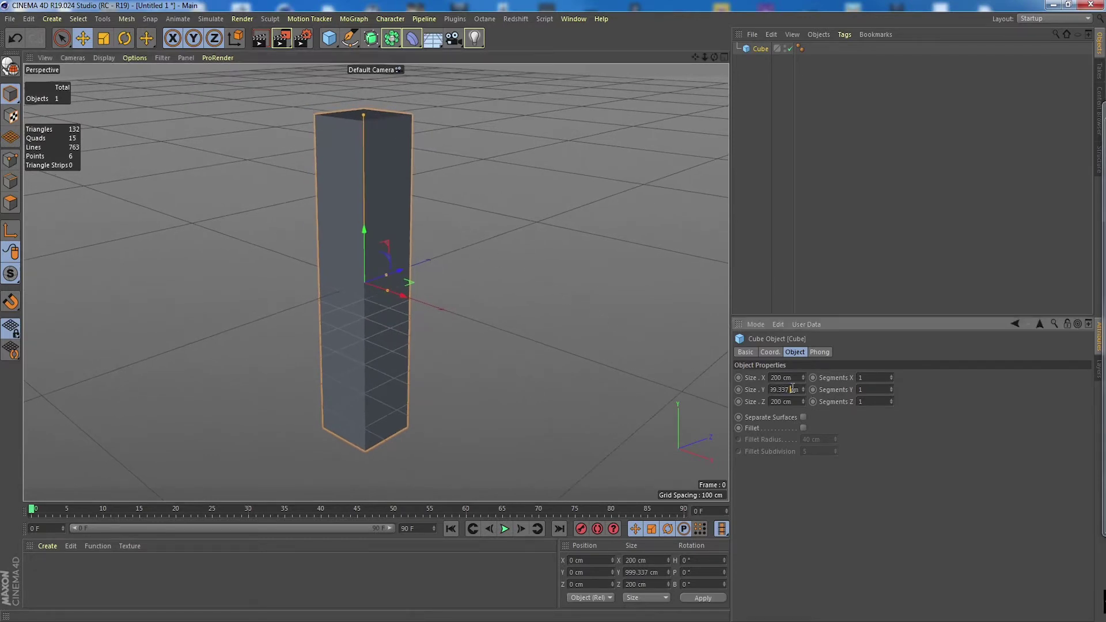
{"action": "left_click_drag", "start_coordinate": [667, 364], "coordinate": [516, 296], "text": "alt"}
{"action": "left_click_drag", "start_coordinate": [803, 388], "coordinate": [807, 367]}
{"action": "left_click_drag", "start_coordinate": [507, 346], "coordinate": [426, 265], "text": "alt"}
{"action": "left_click_drag", "start_coordinate": [486, 221], "coordinate": [427, 195], "text": "alt"}
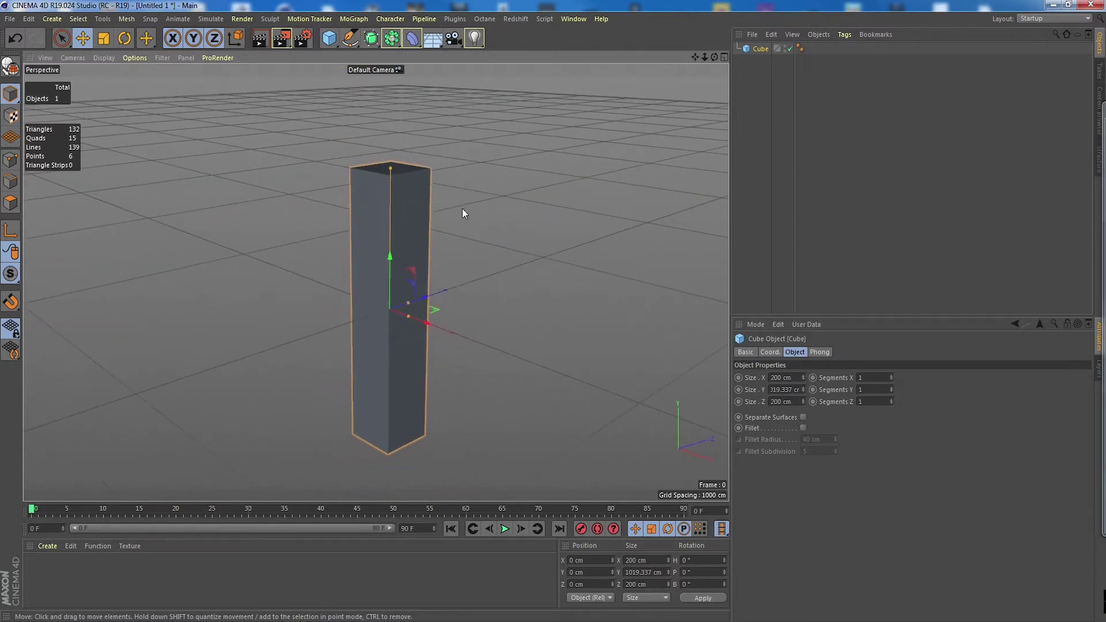
{"action": "left_click_drag", "start_coordinate": [371, 166], "coordinate": [475, 203]}
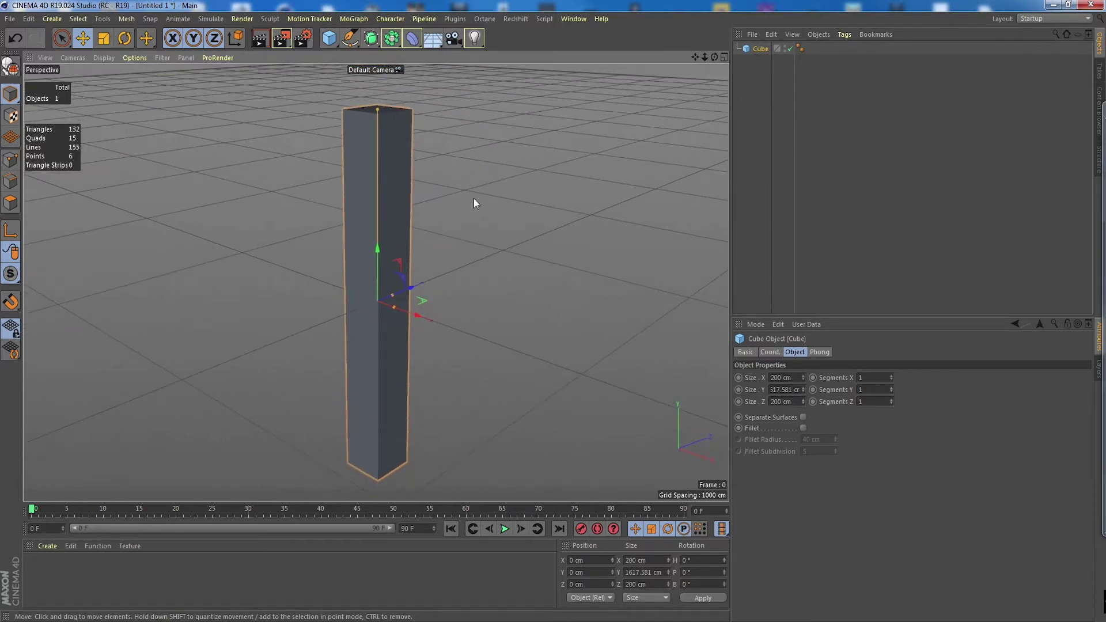
- Switch the viewport display to Quick Shading (Lines)
{"action": "left_click", "coordinate": [99, 58]}
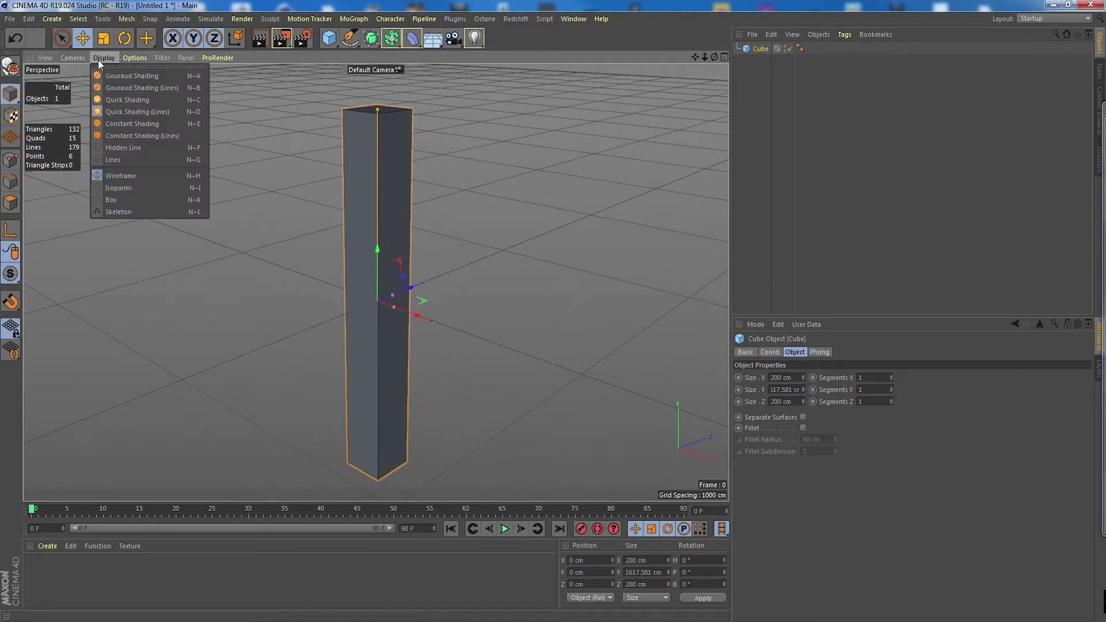
{"action": "left_click", "coordinate": [161, 113]}
{"action": "mouse_move", "coordinate": [441, 188]}
{"action": "left_mouse_down", "text": "alt"}
{"action": "mouse_move", "coordinate": [448, 206]}
{"action": "mouse_move", "coordinate": [449, 181]}
{"action": "mouse_move", "coordinate": [382, 196]}
{"action": "mouse_move", "coordinate": [459, 199]}
{"action": "mouse_move", "coordinate": [483, 174]}
{"action": "left_mouse_up", "text": "alt"}
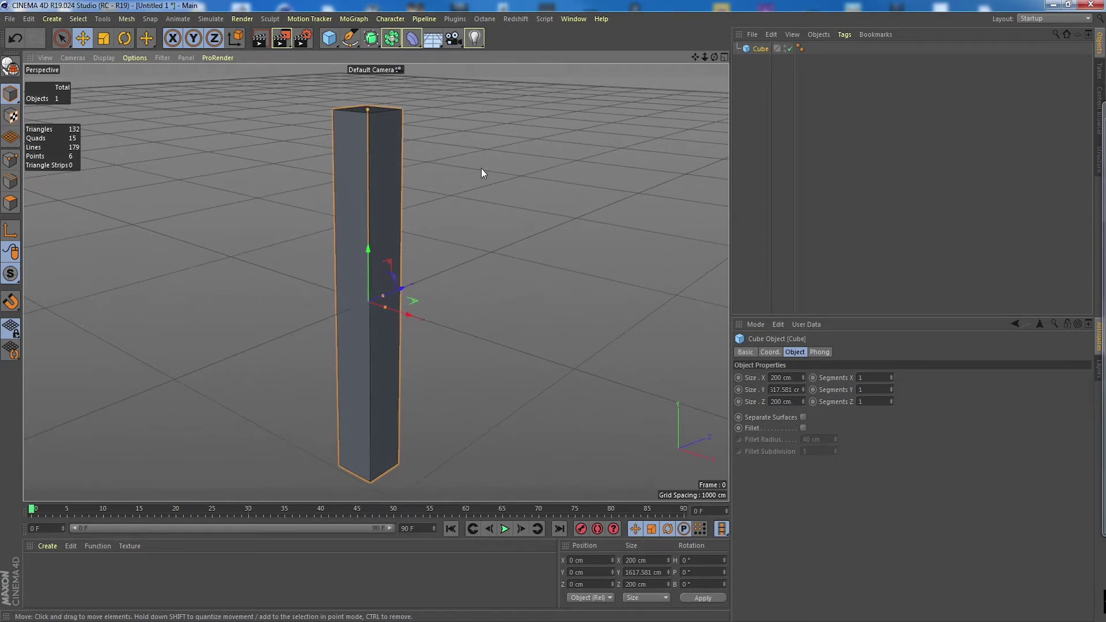
- Turn off the Grid in the viewport filter so the column stands on a plain background
{"action": "left_click", "coordinate": [161, 57]}
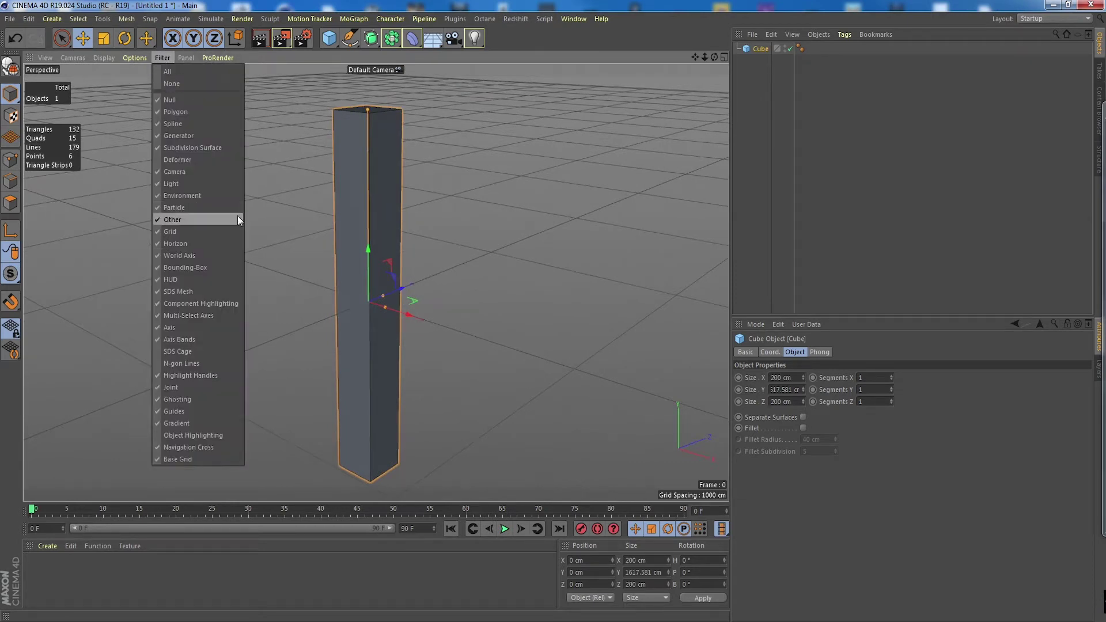
{"action": "left_click", "coordinate": [200, 232]}
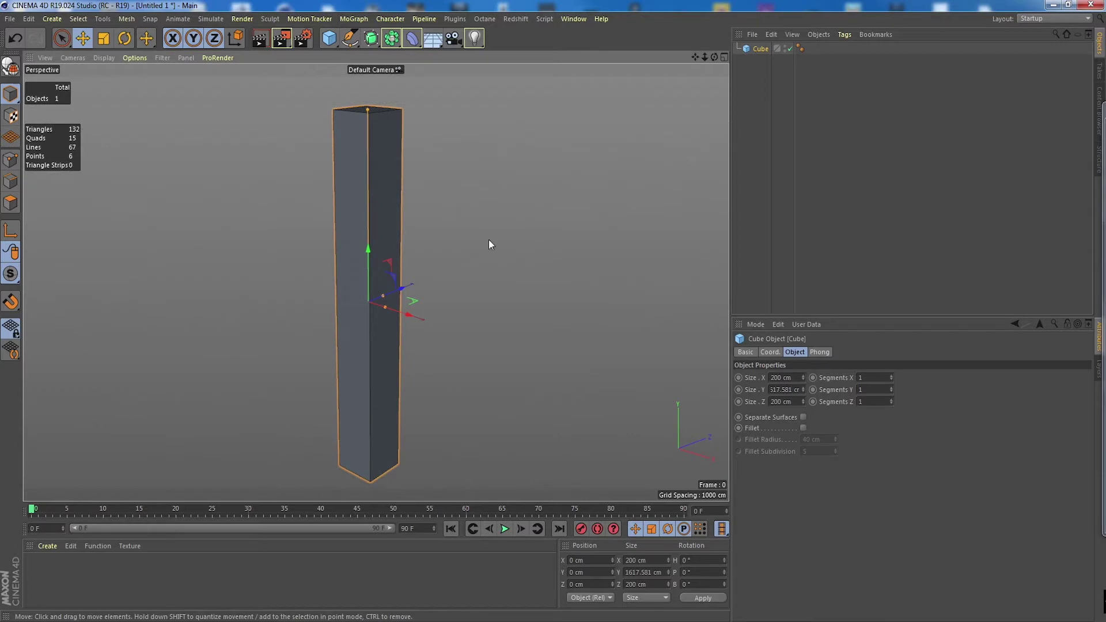
{"action": "key", "text": "g"}
{"action": "key", "text": "g"}
{"action": "key", "text": "g"}
{"action": "key", "text": "shift+f"}
{"action": "left_click_drag", "start_coordinate": [605, 245], "coordinate": [486, 227], "text": "alt"}
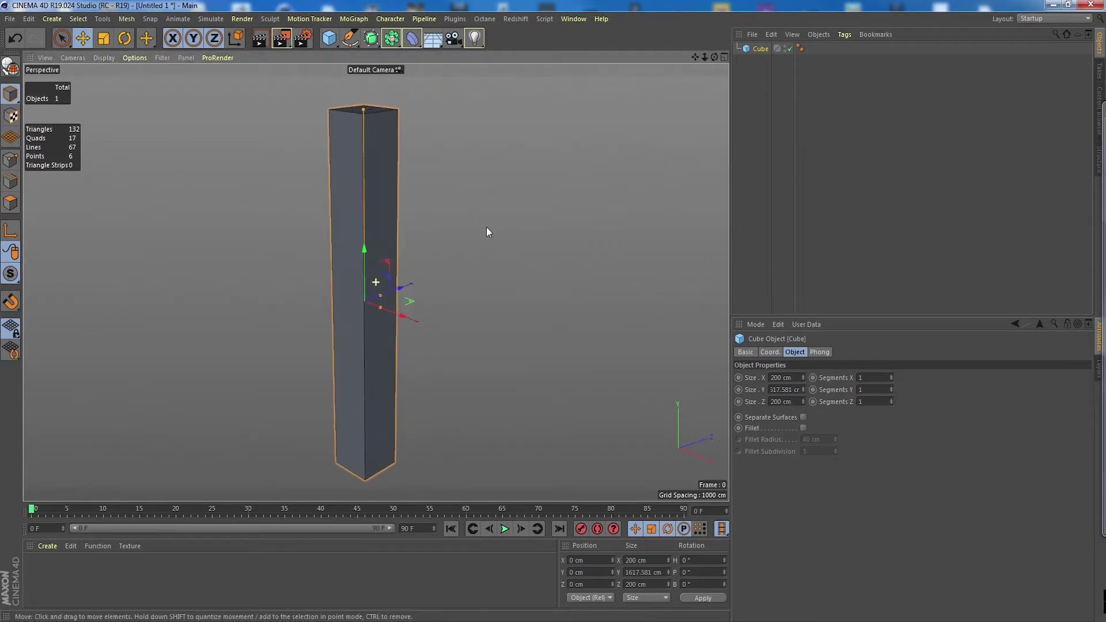
- Set the column's Segments Y to 30, keeping width segments at 1
{"action": "left_click", "coordinate": [892, 376]}
{"action": "left_click", "coordinate": [892, 375]}
{"action": "left_click", "coordinate": [892, 380]}
{"action": "left_click", "coordinate": [891, 380]}
{"action": "left_click", "coordinate": [891, 387]}
{"action": "left_click_drag", "start_coordinate": [891, 388], "coordinate": [891, 388]}
{"action": "type", "text": "30"}
{"action": "key", "text": "Return"}
{"action": "left_click_drag", "start_coordinate": [541, 229], "coordinate": [471, 204], "text": "alt"}
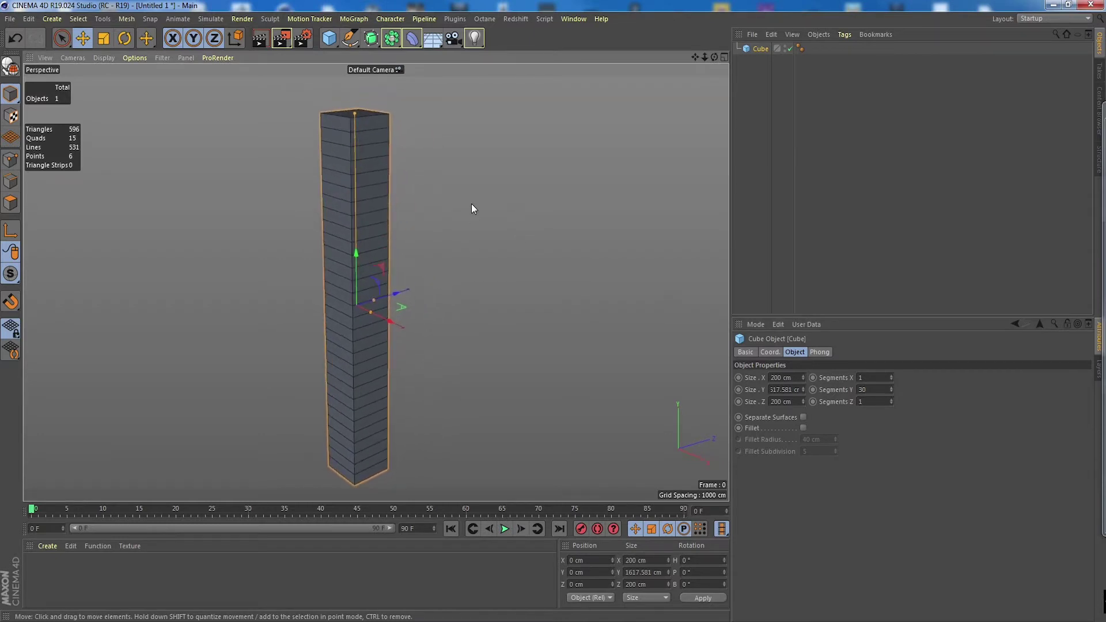
- Add a Twist deformer under the cube, fit it to the column and set its angle to 142°
{"action": "left_click", "coordinate": [411, 39]}
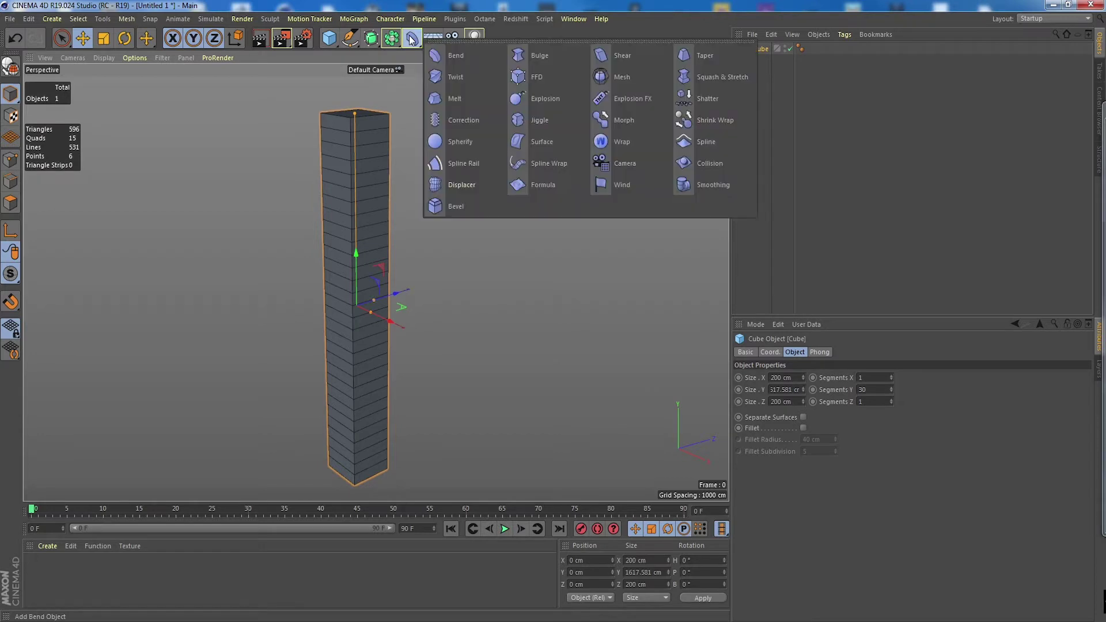
{"action": "left_click", "coordinate": [489, 77]}
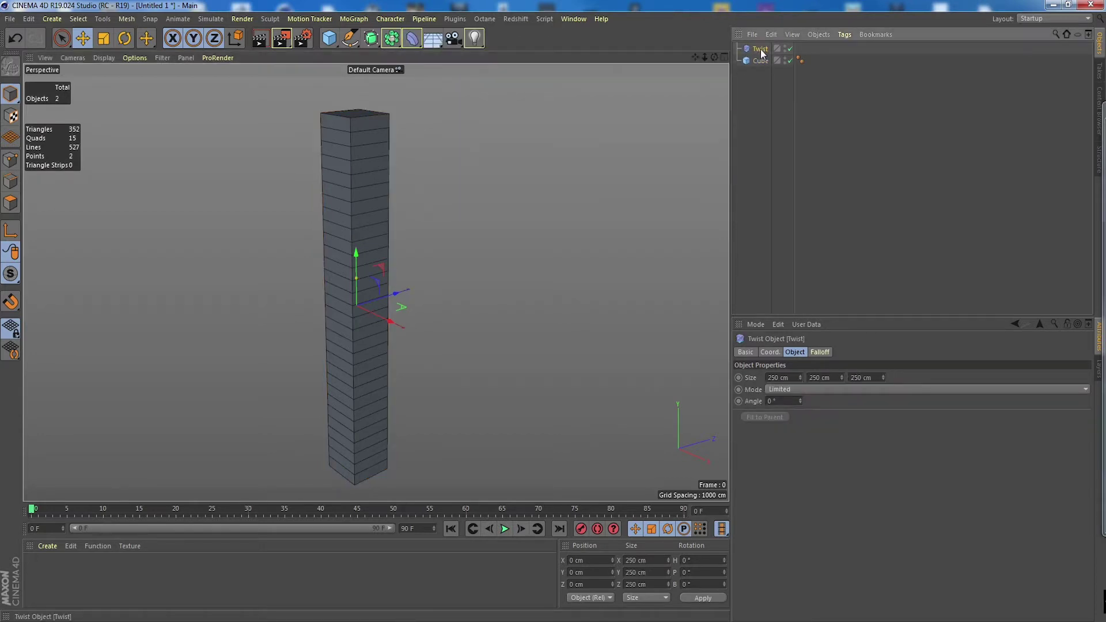
{"action": "left_click_drag", "start_coordinate": [758, 60], "coordinate": [759, 61]}
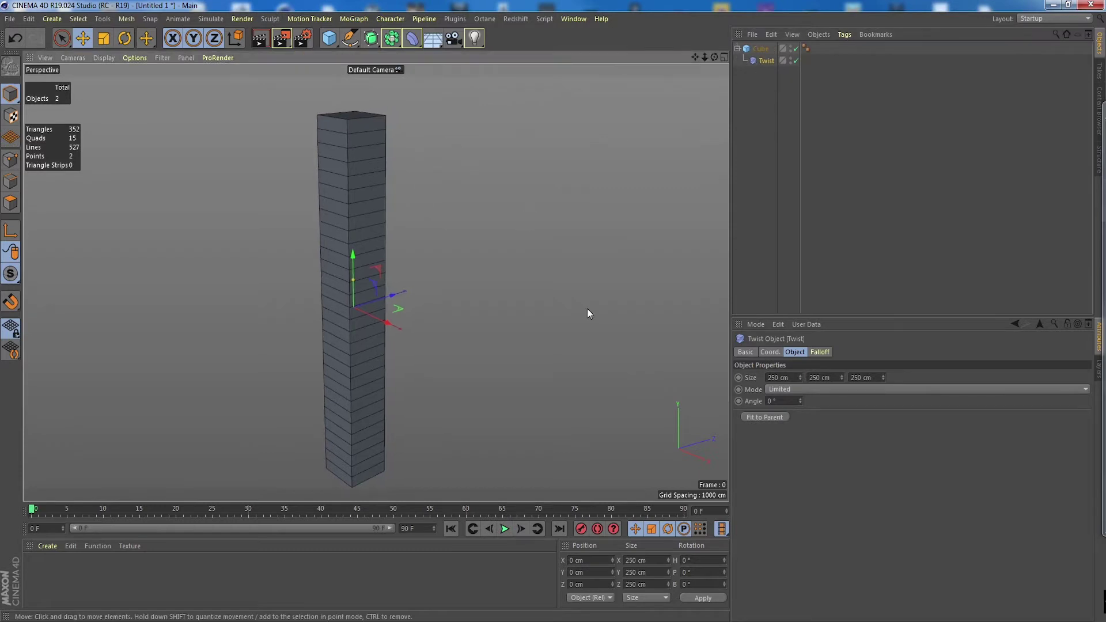
{"action": "left_click", "coordinate": [771, 418]}
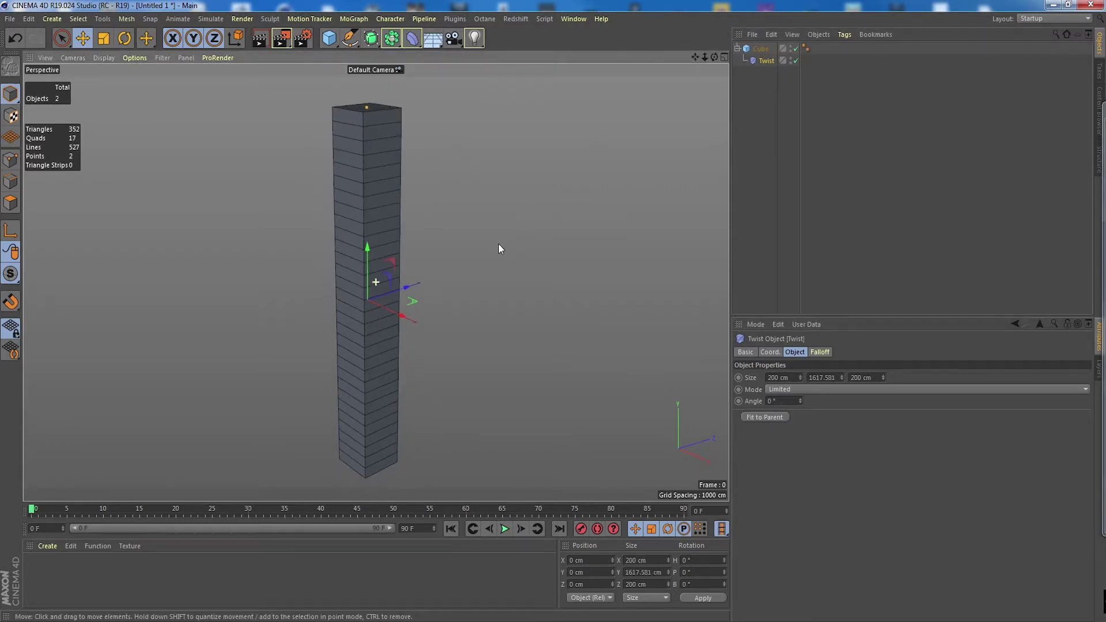
{"action": "mouse_move", "coordinate": [800, 401]}
{"action": "left_mouse_down"}
{"action": "mouse_move", "coordinate": [810, 405]}
{"action": "mouse_move", "coordinate": [801, 402]}
{"action": "left_mouse_up"}
{"action": "left_click_drag", "start_coordinate": [687, 362], "coordinate": [515, 303], "text": "alt"}
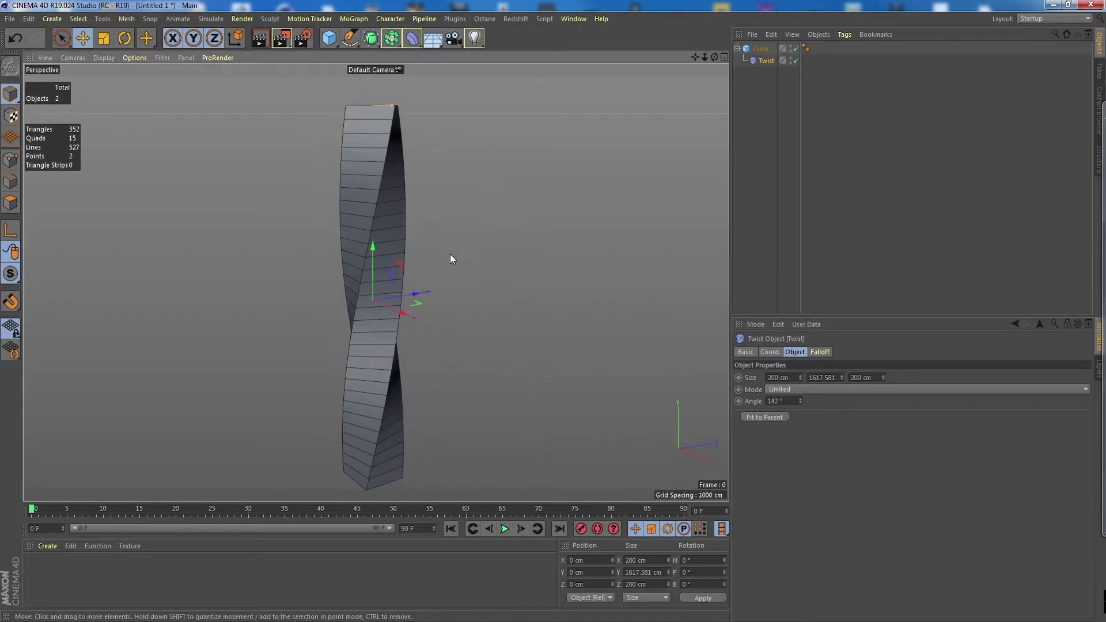
- Rotate the twisted cube to P -90° so it lies horizontally
{"action": "key", "text": "r"}
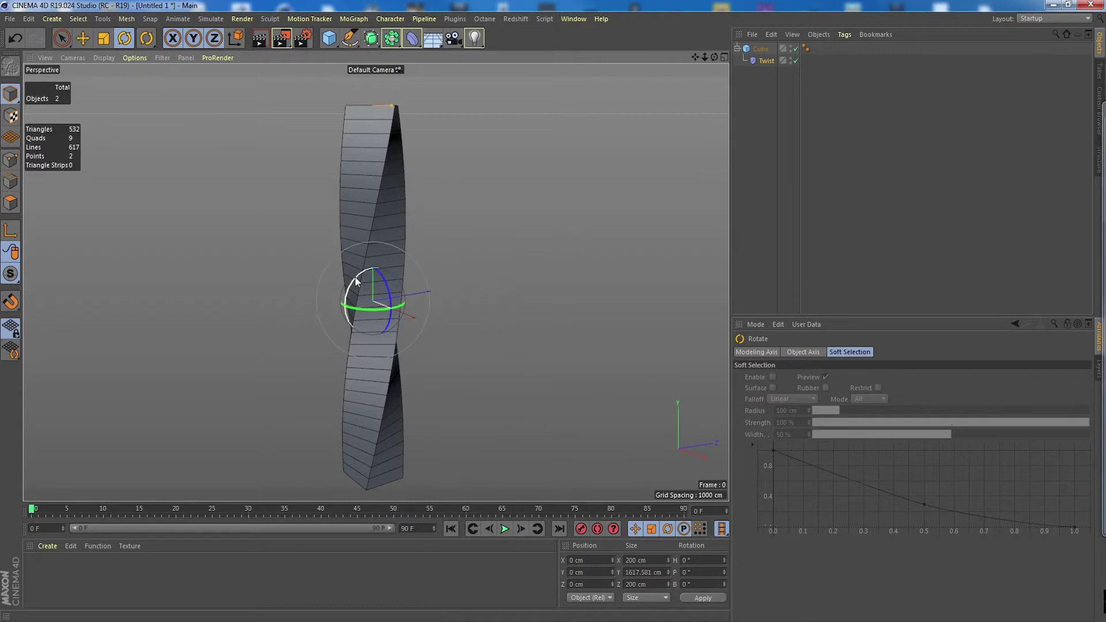
{"action": "left_click_drag", "start_coordinate": [355, 277], "coordinate": [359, 275]}
{"action": "key", "text": "ctrl+z"}
{"action": "left_click", "coordinate": [762, 49]}
{"action": "left_click", "coordinate": [736, 49]}
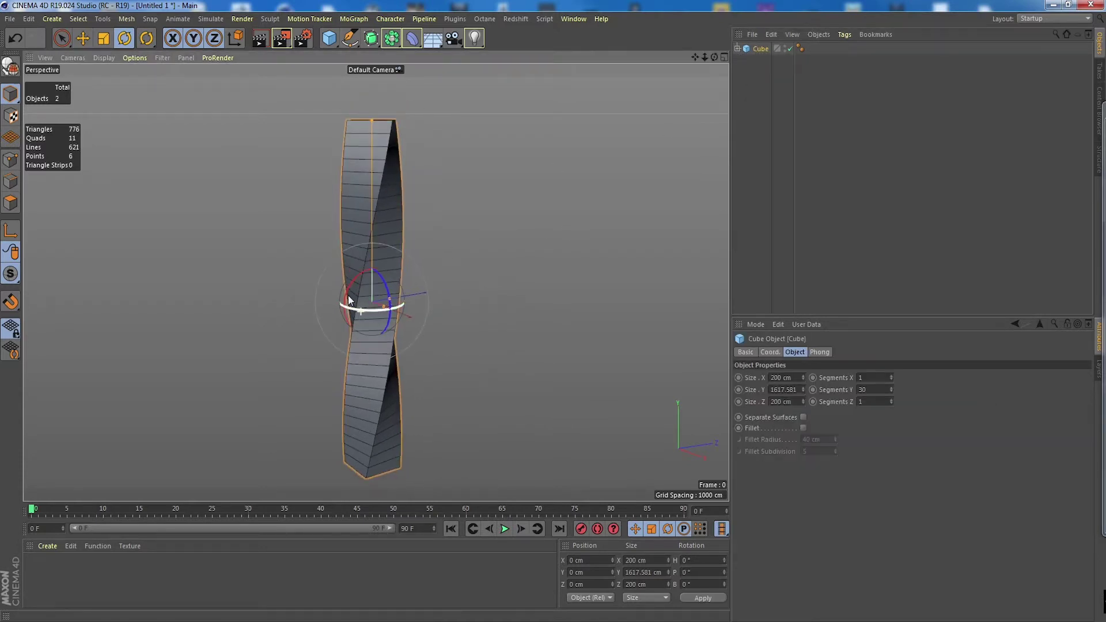
{"action": "left_click_drag", "start_coordinate": [355, 282], "coordinate": [417, 302]}
{"action": "scroll", "coordinate": [472, 289], "scroll_direction": "up", "scroll_amount": 3}
{"action": "scroll", "coordinate": [473, 290], "scroll_direction": "up", "scroll_amount": 3}
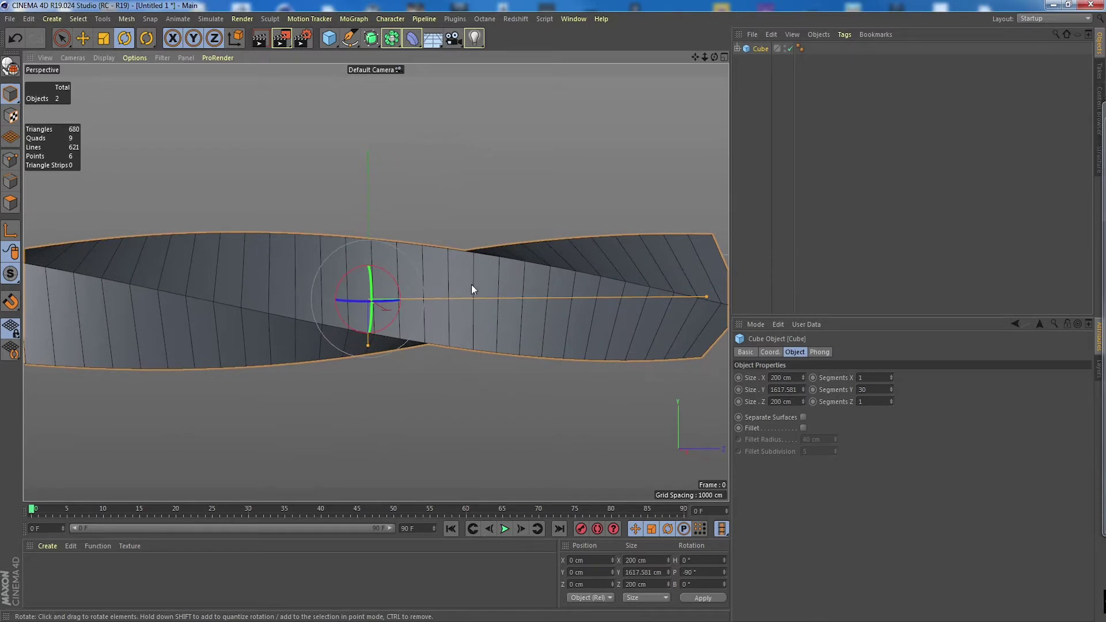
{"action": "scroll", "coordinate": [490, 288], "scroll_direction": "down", "scroll_amount": 3}
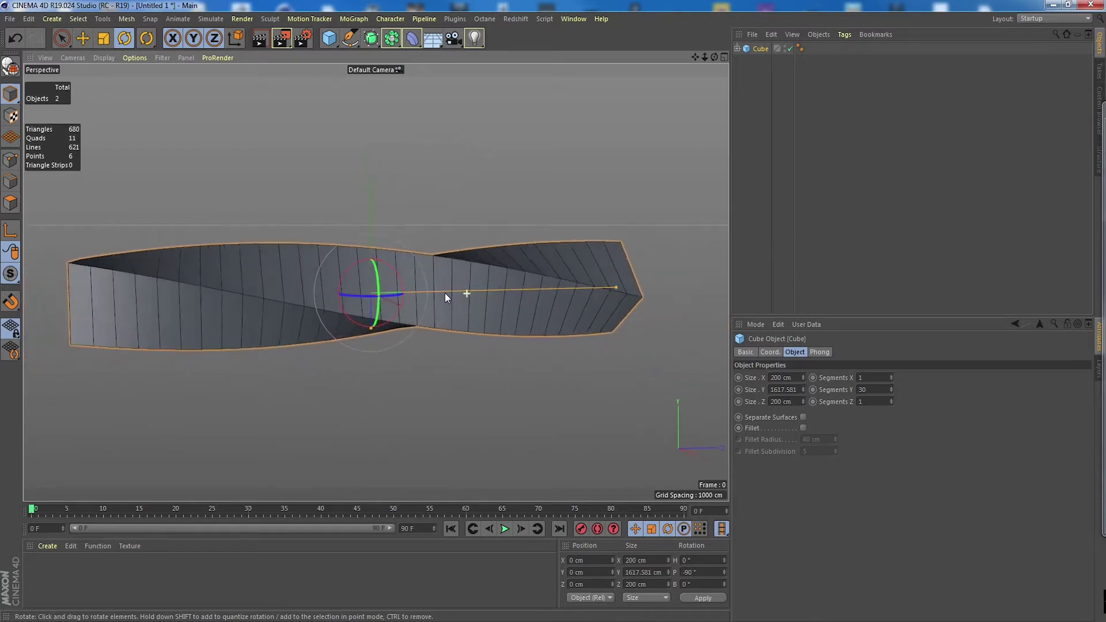
- Add a Camera object and set the viewport to look through it
{"action": "left_click", "coordinate": [454, 38]}
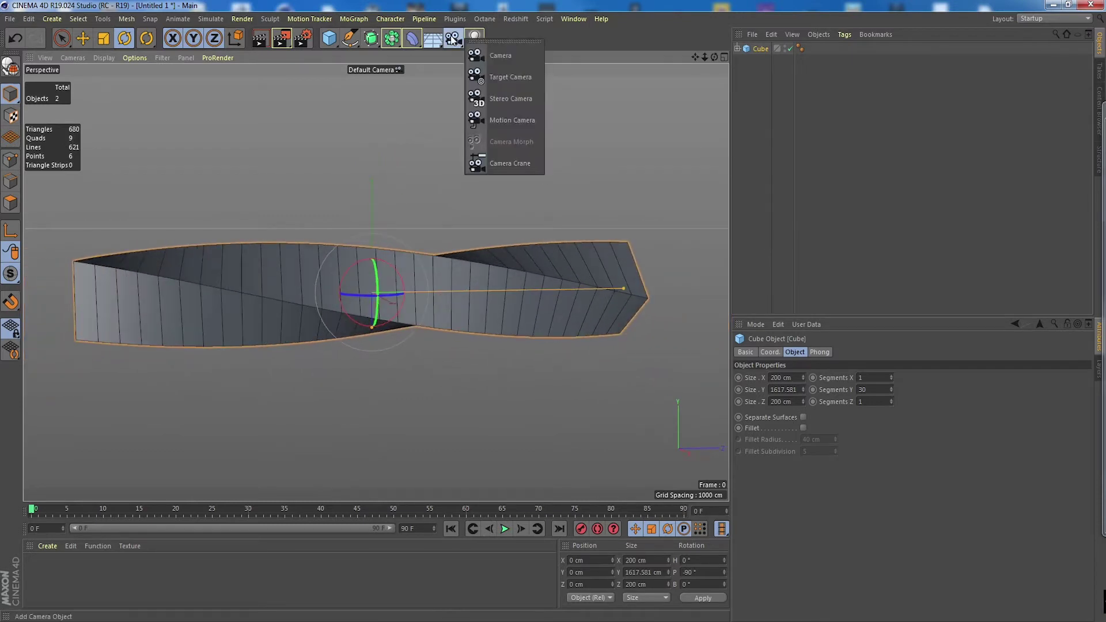
{"action": "left_click", "coordinate": [525, 63]}
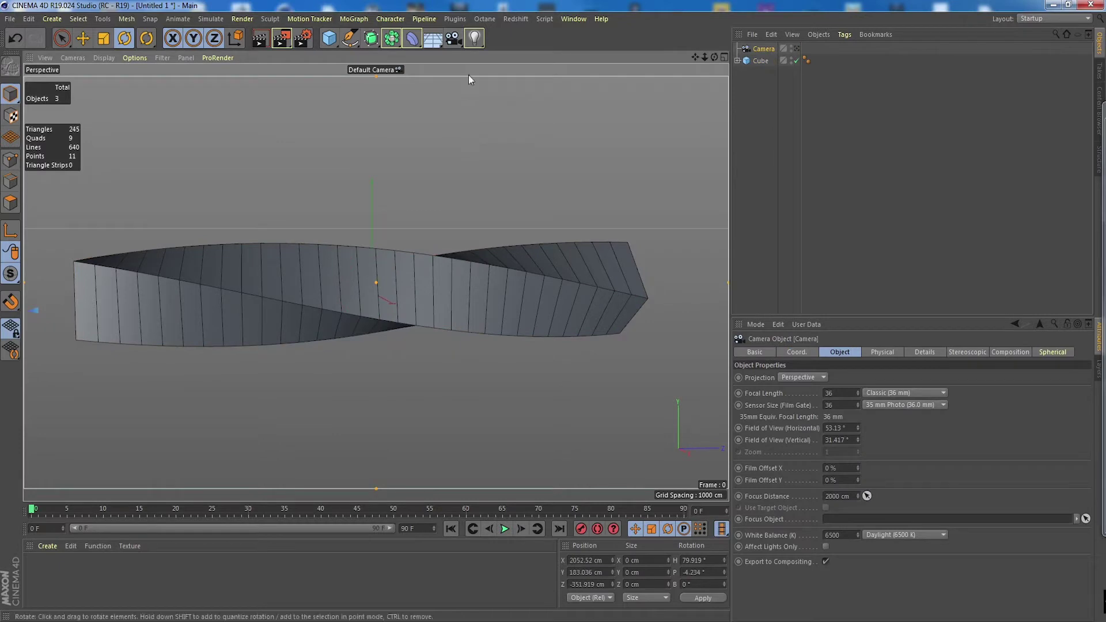
{"action": "left_click", "coordinate": [73, 57]}
{"action": "mouse_move", "coordinate": [116, 88]}
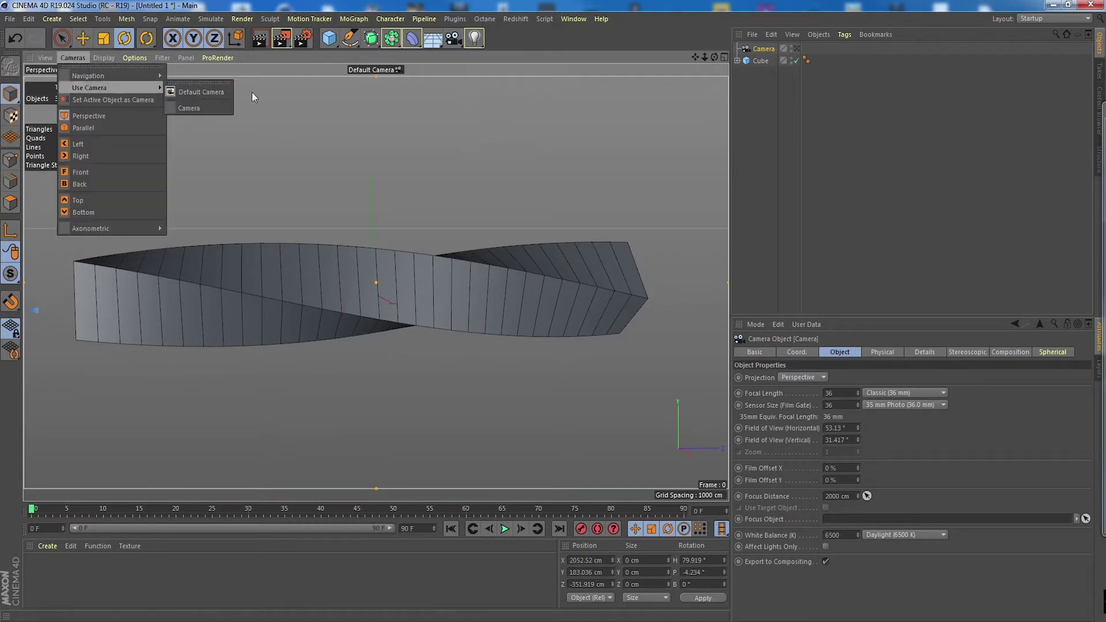
{"action": "left_click", "coordinate": [205, 108]}
- Dolly and orbit the camera to frame the twisted ribbon up close
{"action": "scroll", "coordinate": [403, 212], "scroll_direction": "up", "scroll_amount": 5}
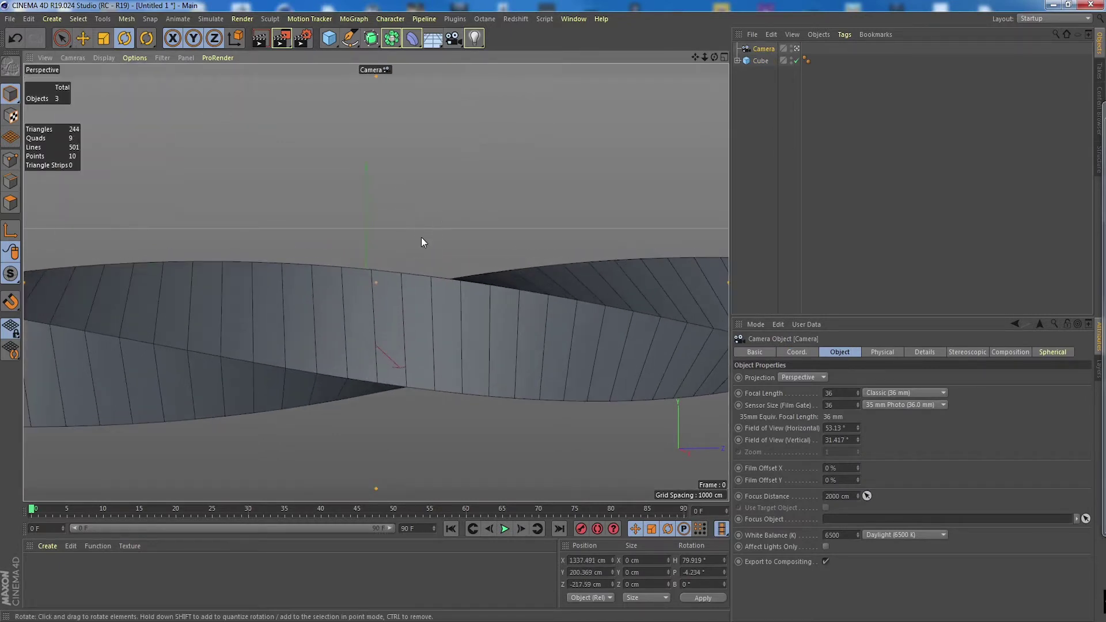
{"action": "left_click_drag", "start_coordinate": [420, 237], "coordinate": [493, 257], "text": "alt"}
{"action": "mouse_move", "coordinate": [493, 257]}
{"action": "middle_mouse_down", "text": "alt"}
{"action": "mouse_move", "coordinate": [514, 260]}
{"action": "mouse_move", "coordinate": [468, 261]}
{"action": "mouse_move", "coordinate": [478, 264]}
{"action": "middle_mouse_up", "text": "alt"}
{"action": "mouse_move", "coordinate": [478, 264]}
{"action": "left_mouse_down", "text": "alt"}
{"action": "mouse_move", "coordinate": [482, 272]}
{"action": "mouse_move", "coordinate": [465, 270]}
{"action": "mouse_move", "coordinate": [481, 272]}
{"action": "left_mouse_up", "text": "alt"}
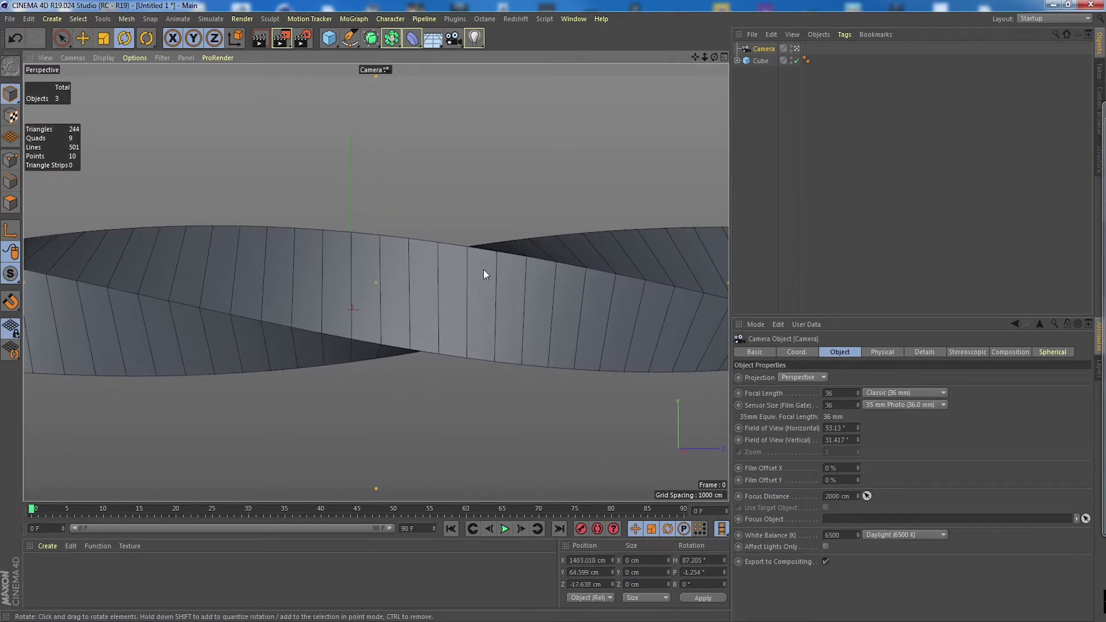
- Raise the Twist deformer's angle to 216° for a tighter spiral, then reselect the cube
{"action": "left_click", "coordinate": [761, 62]}
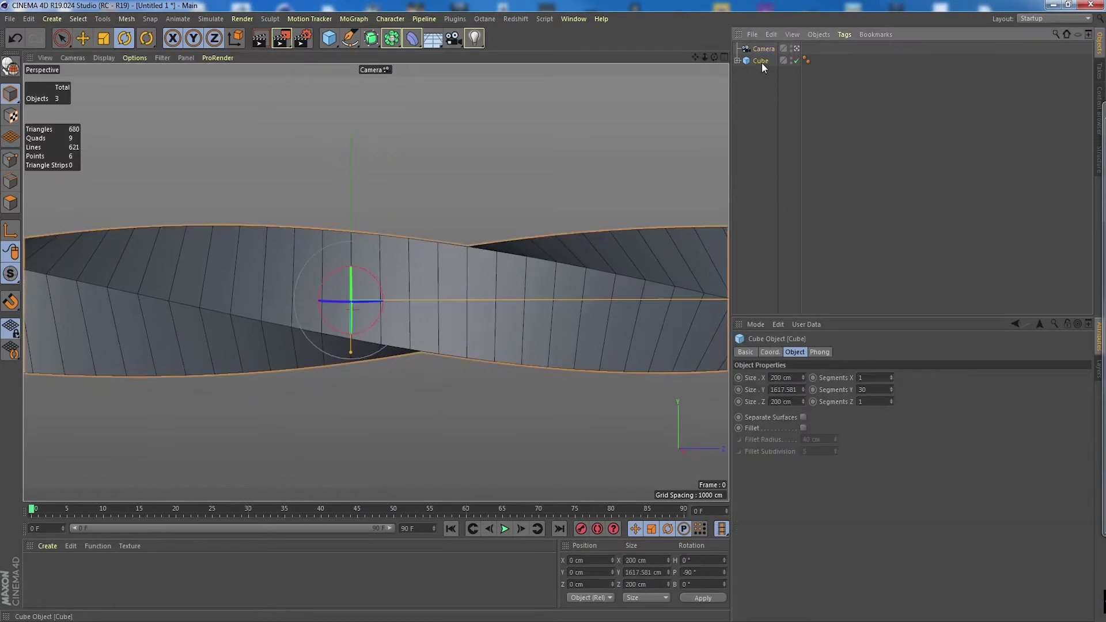
{"action": "left_click", "coordinate": [738, 61]}
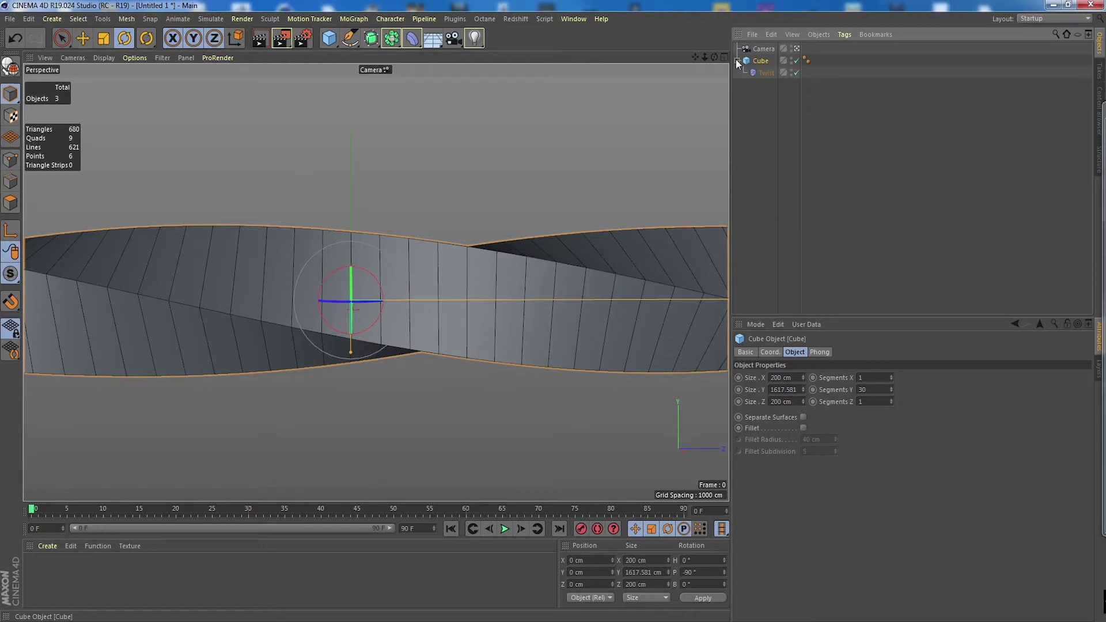
{"action": "left_click", "coordinate": [765, 73]}
{"action": "mouse_move", "coordinate": [801, 399]}
{"action": "left_mouse_down"}
{"action": "mouse_move", "coordinate": [797, 416]}
{"action": "mouse_move", "coordinate": [800, 395]}
{"action": "left_mouse_up"}
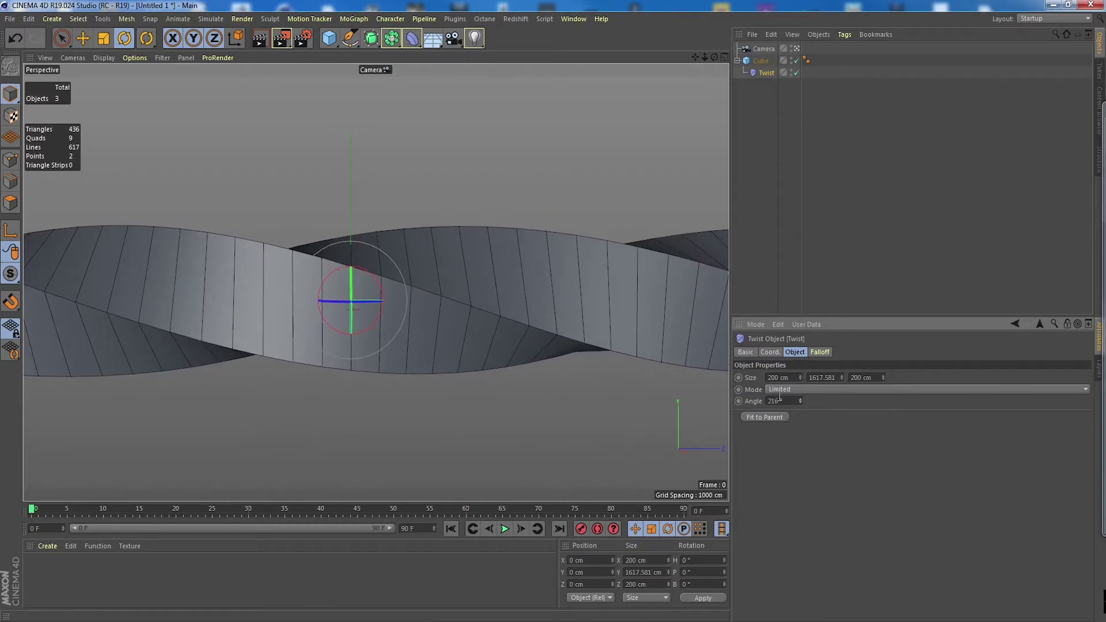
{"action": "left_click", "coordinate": [583, 240]}
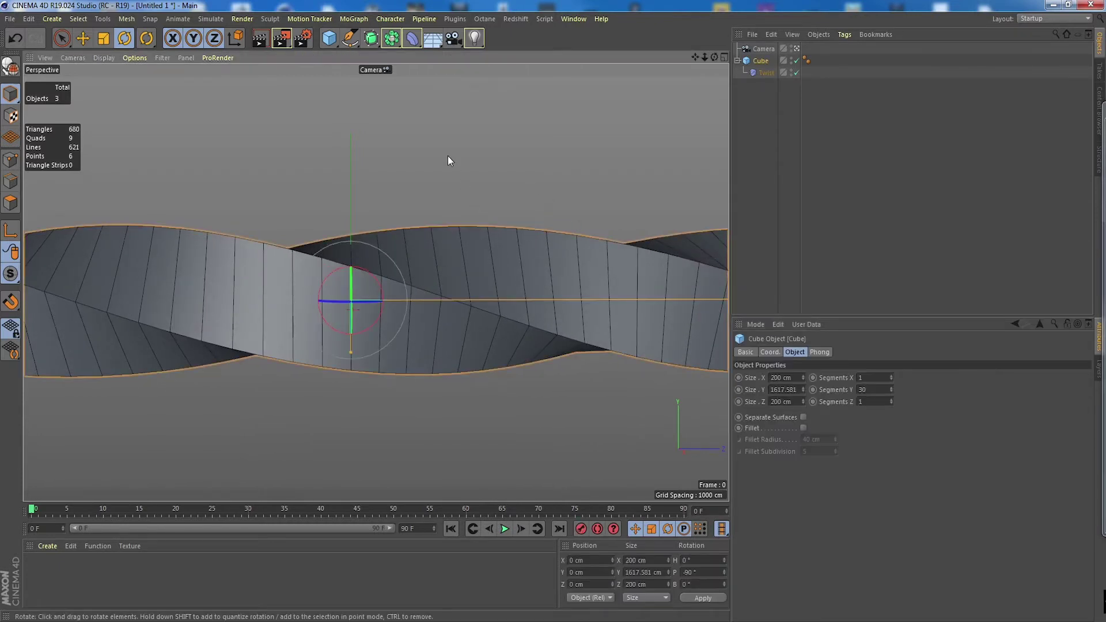
- Make the twisted cube editable, test-move one point and undo, then return to Model mode
{"action": "left_click", "coordinate": [9, 68]}
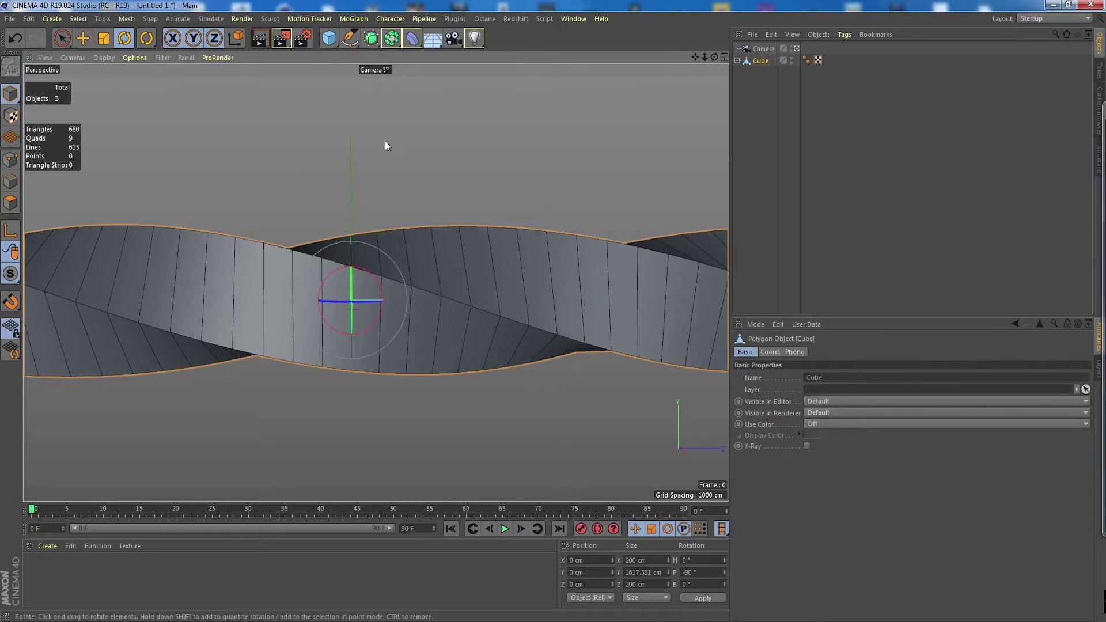
{"action": "left_click", "coordinate": [11, 160]}
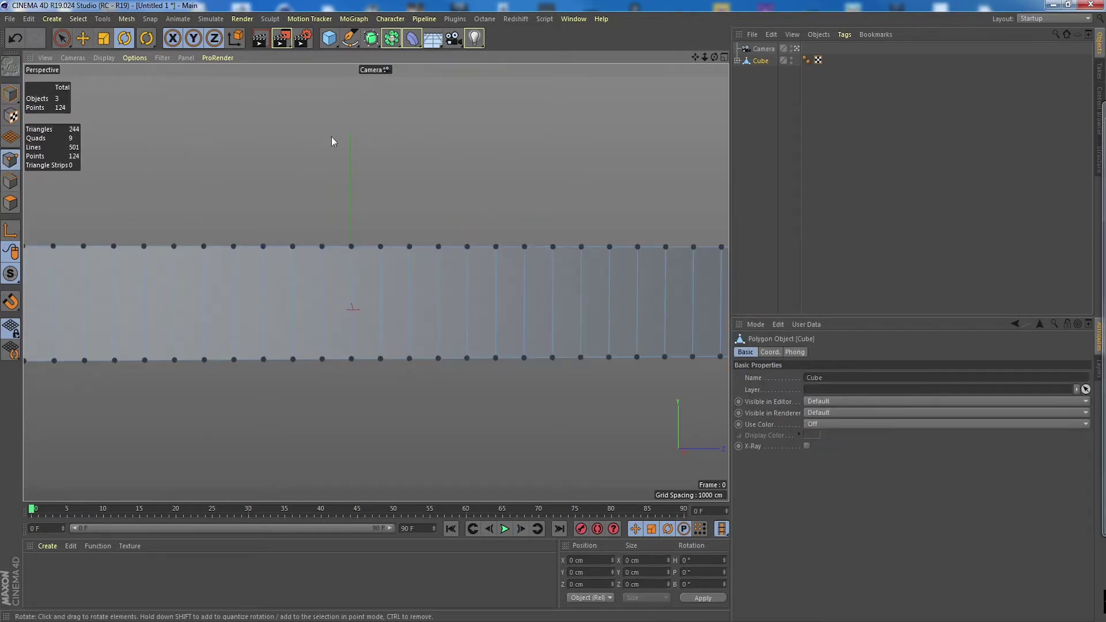
{"action": "key", "text": "e"}
{"action": "left_click", "coordinate": [383, 246]}
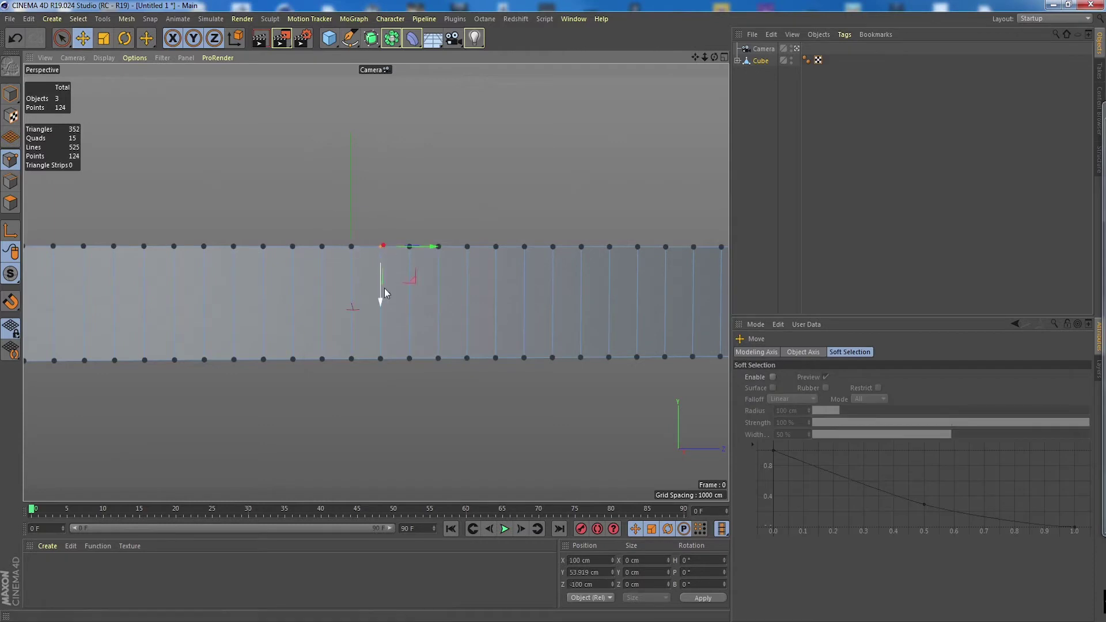
{"action": "left_click_drag", "start_coordinate": [385, 289], "coordinate": [382, 236]}
{"action": "key", "text": "ctrl+z"}
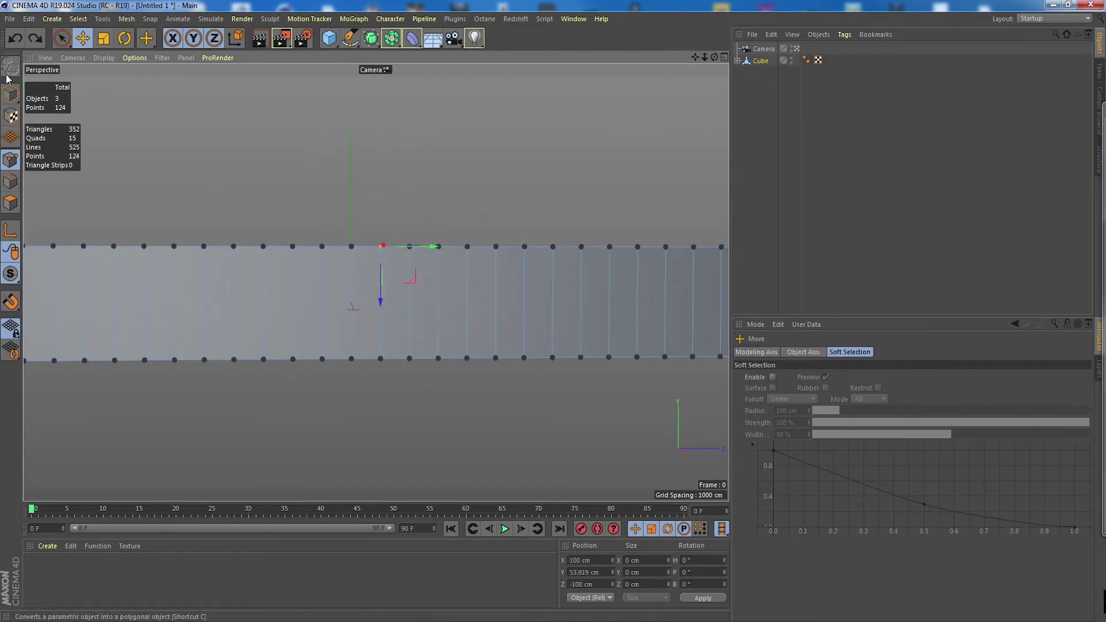
{"action": "left_click", "coordinate": [11, 94]}
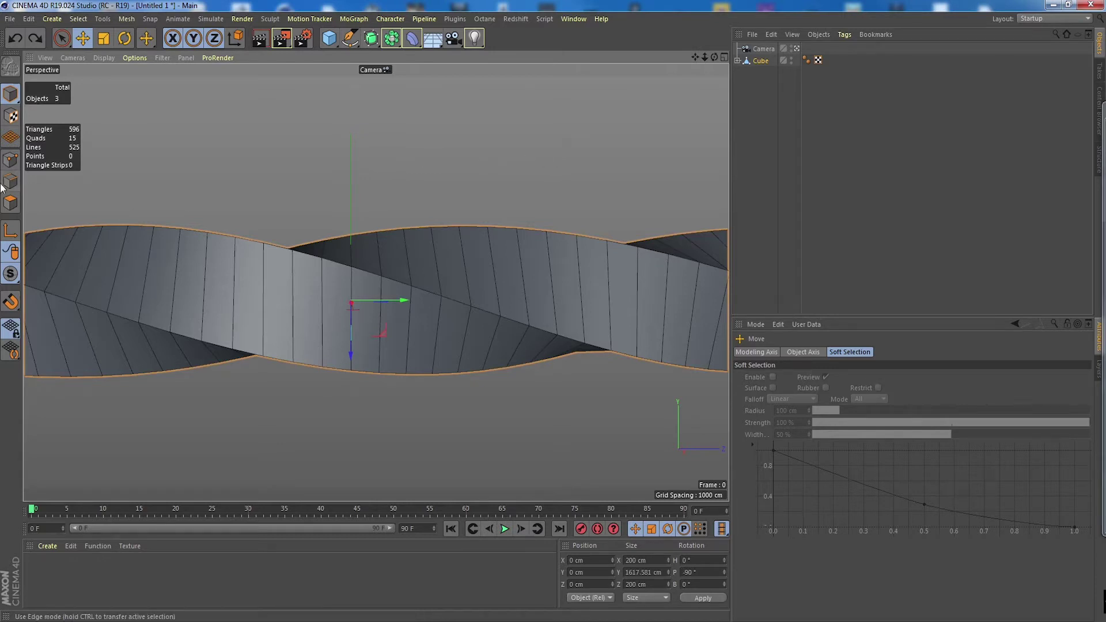
- Create a new default material 'Mat' and apply it to the ribbon cube
{"action": "left_click", "coordinate": [1041, 19]}
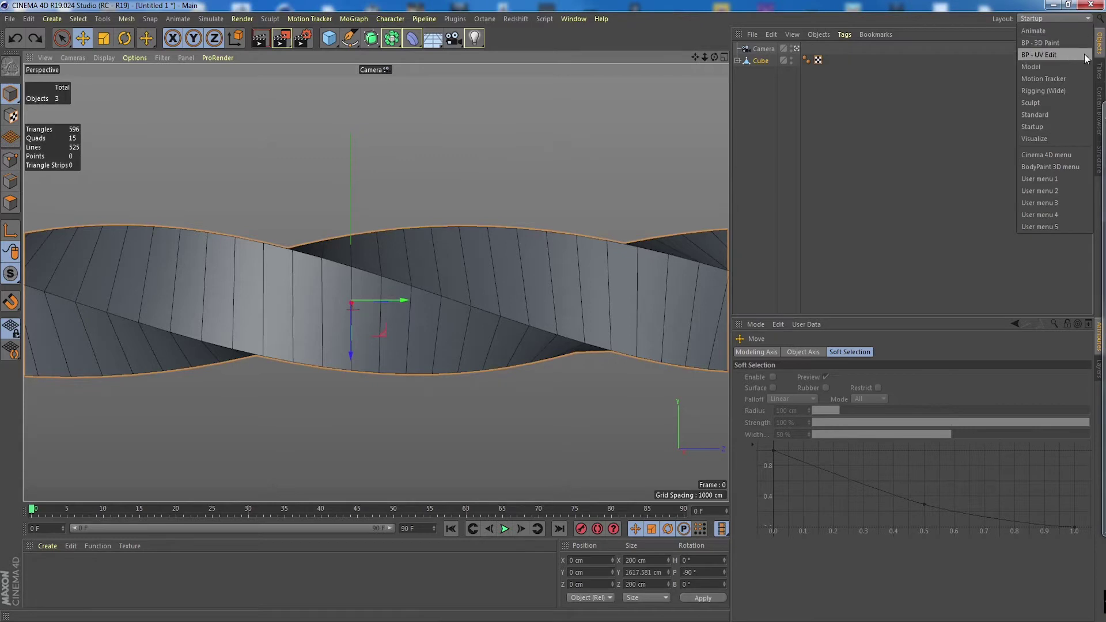
{"action": "left_click", "coordinate": [447, 153]}
{"action": "double_click", "coordinate": [124, 576]}
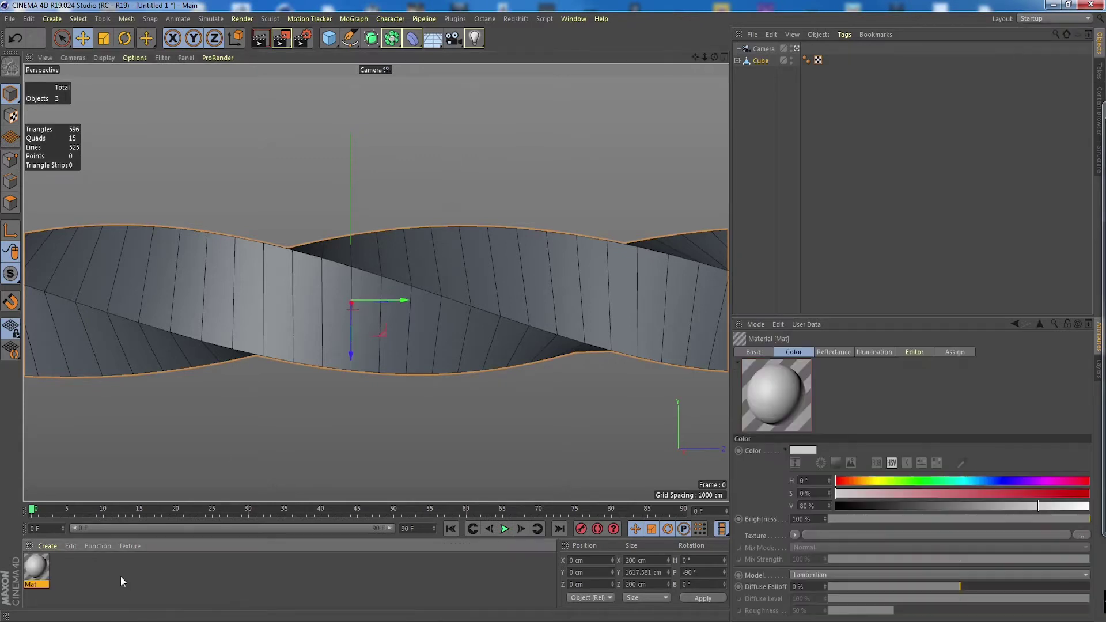
{"action": "left_click_drag", "start_coordinate": [35, 565], "coordinate": [299, 314]}
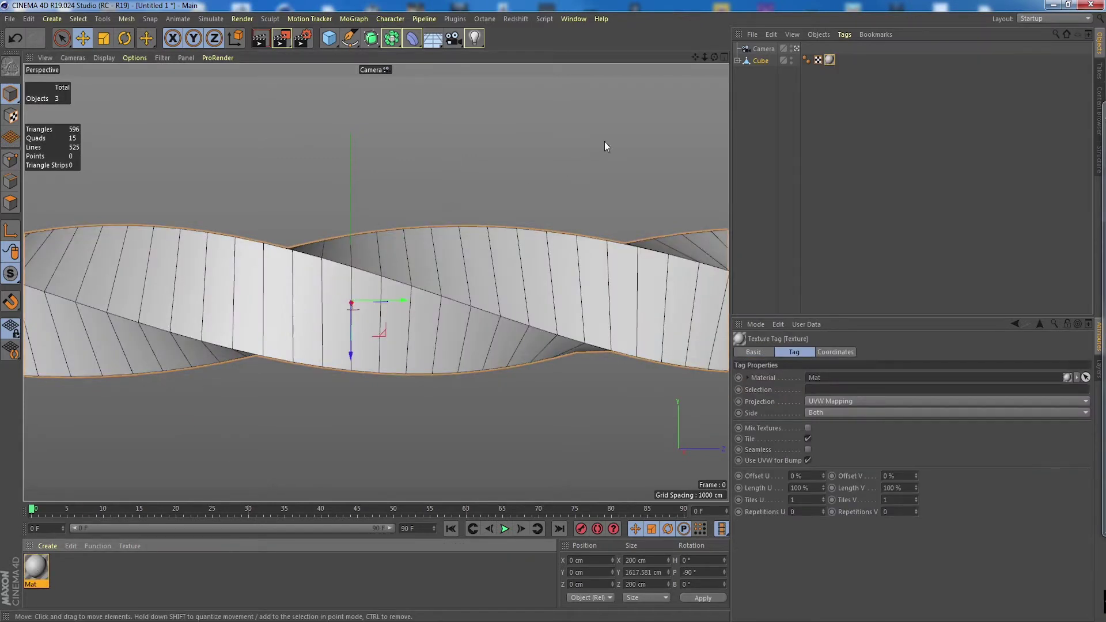
{"action": "left_click", "coordinate": [558, 270]}
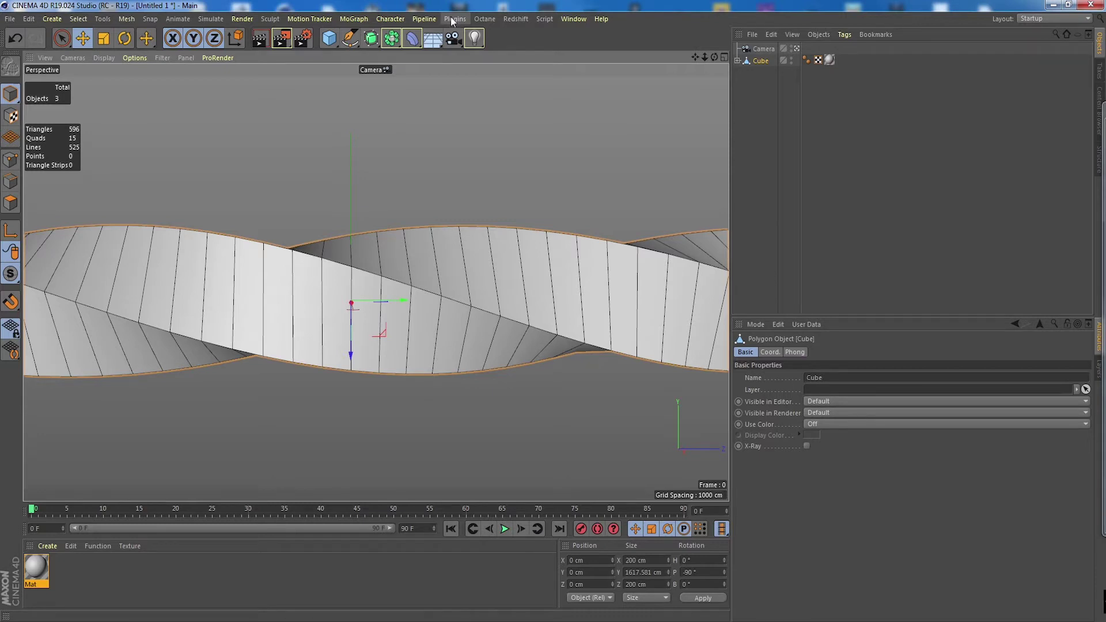
- Add a Time effector under Cube with its Deformation mode set to Object
{"action": "left_click", "coordinate": [354, 19]}
{"action": "mouse_move", "coordinate": [420, 37]}
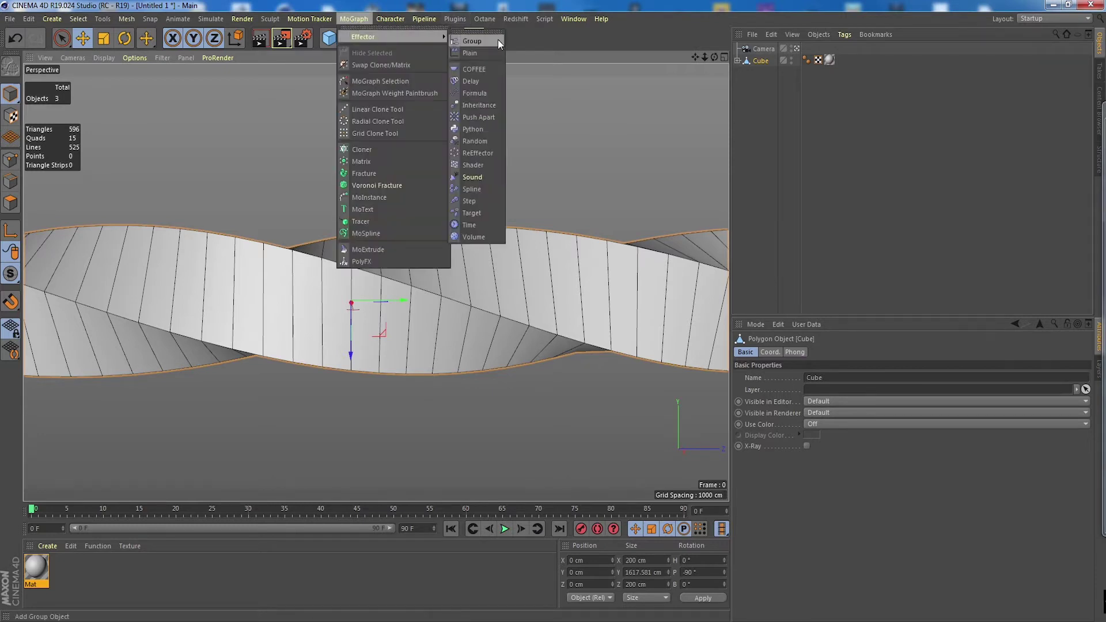
{"action": "left_click", "coordinate": [494, 224]}
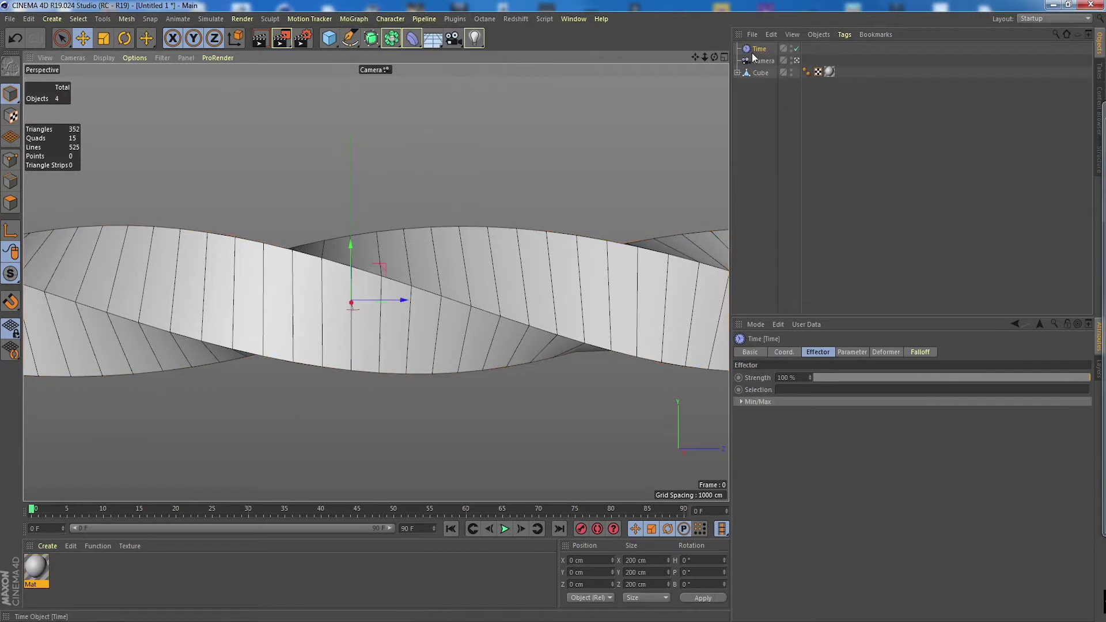
{"action": "left_click_drag", "start_coordinate": [756, 53], "coordinate": [760, 77]}
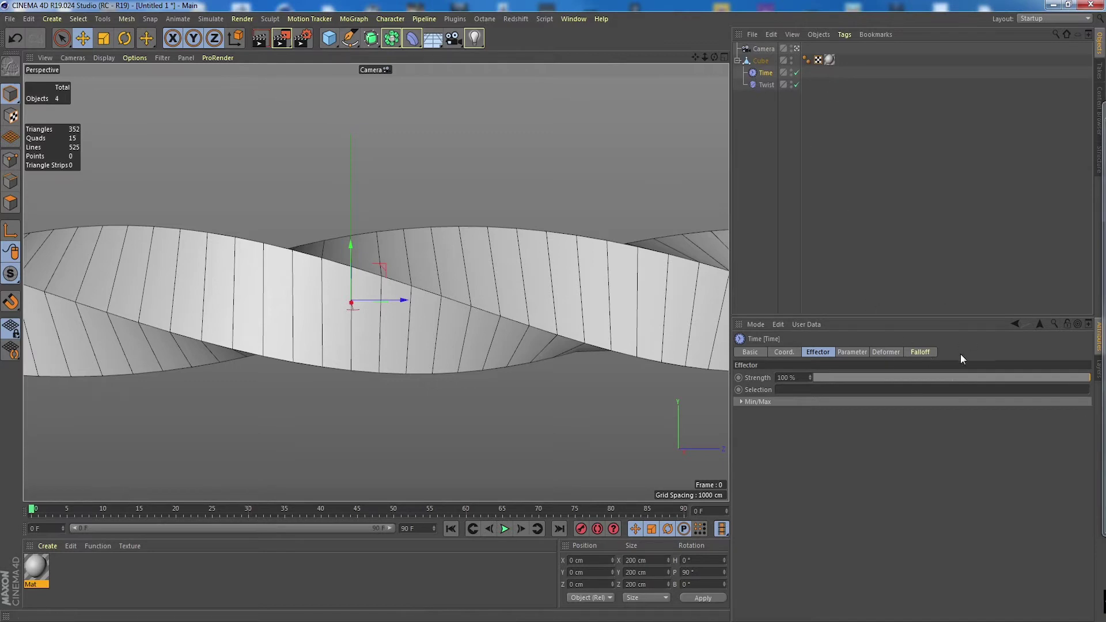
{"action": "left_click", "coordinate": [886, 352]}
{"action": "left_click", "coordinate": [841, 377]}
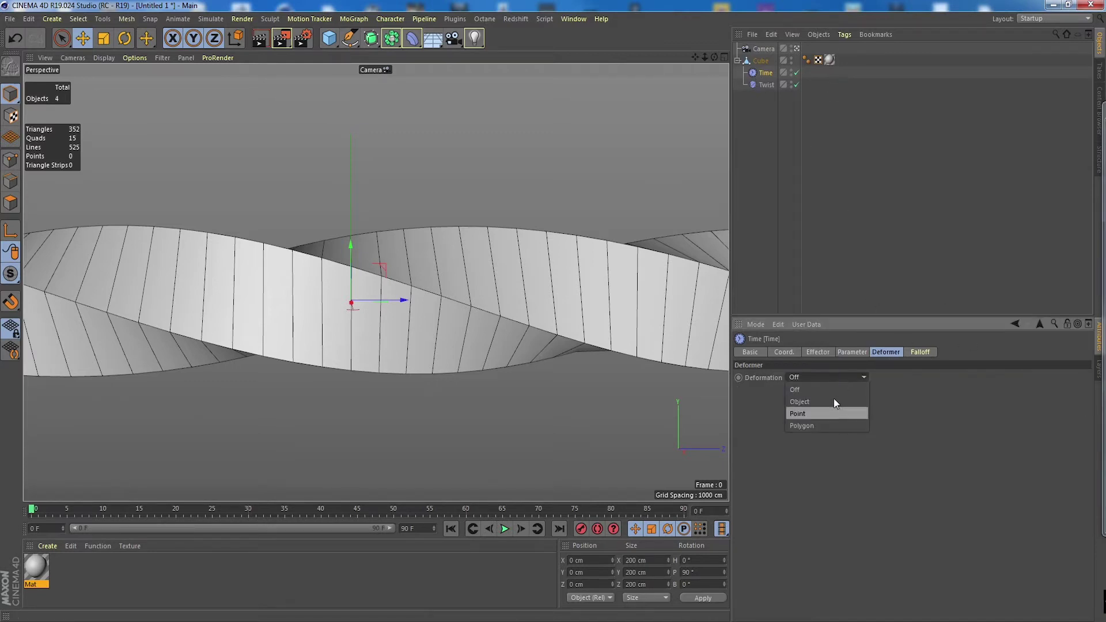
{"action": "left_click", "coordinate": [839, 402]}
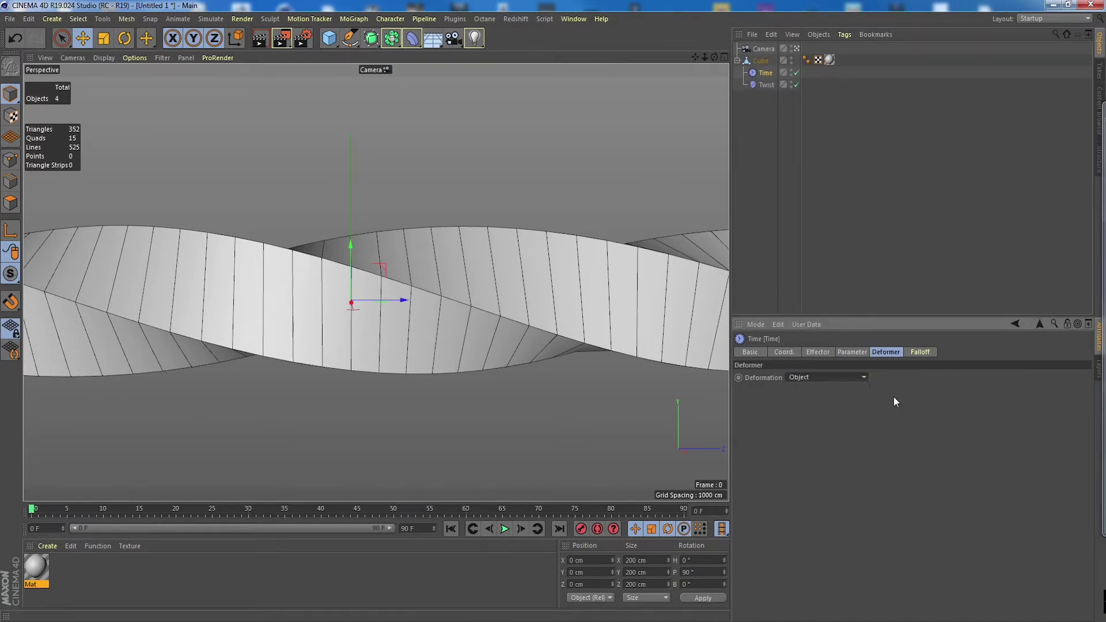
- Extend the animation and preview range to 200 frames and play back the effect
{"action": "left_click", "coordinate": [505, 529]}
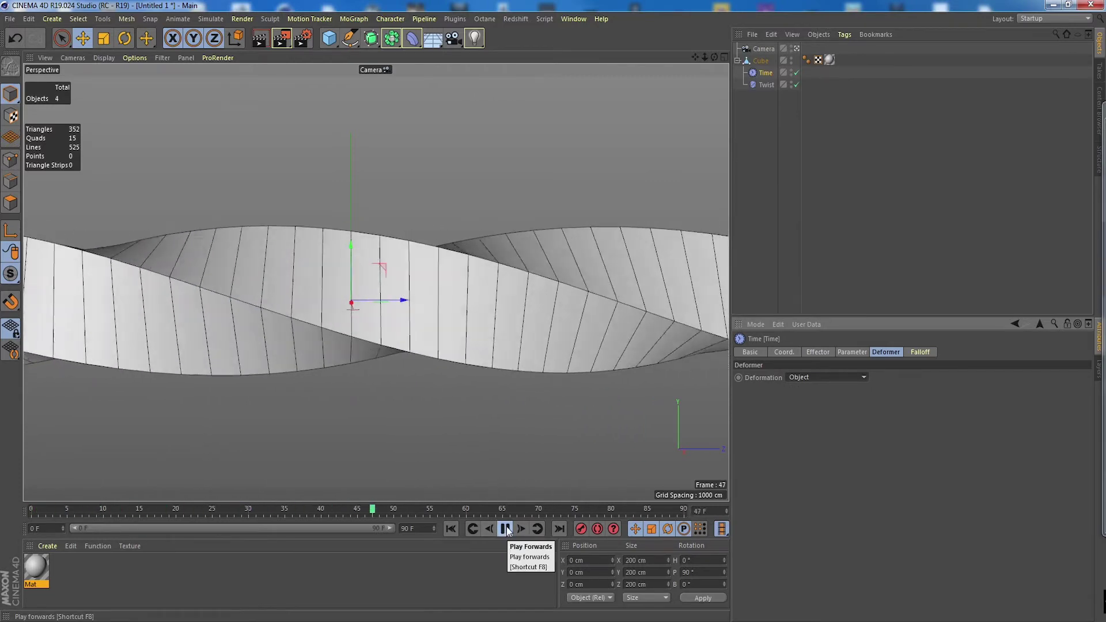
{"action": "left_click", "coordinate": [505, 529]}
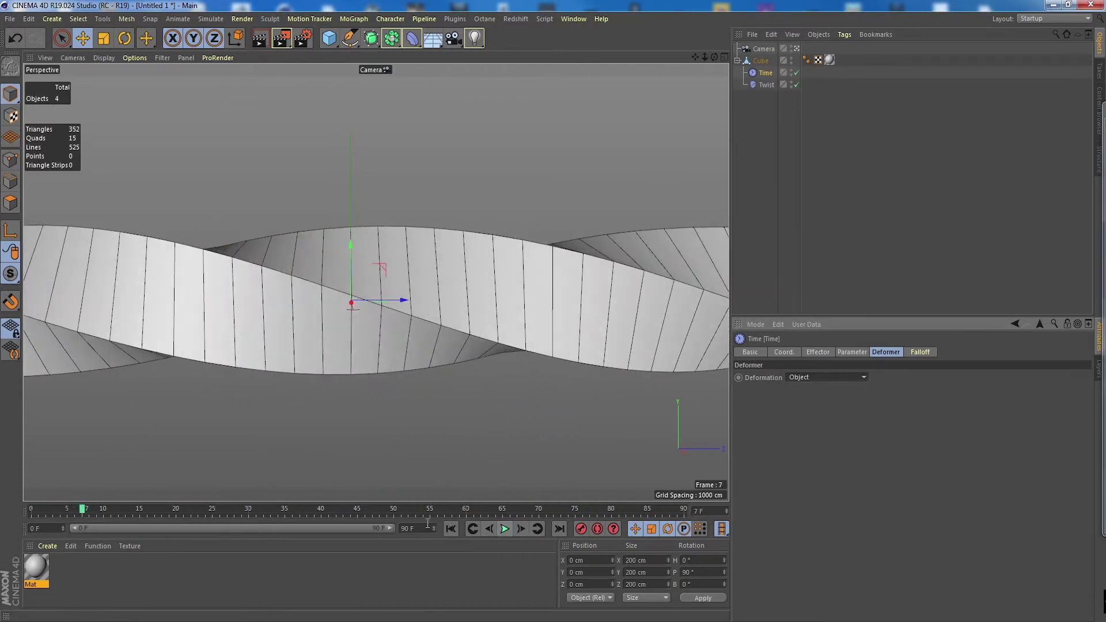
{"action": "type", "text": "200"}
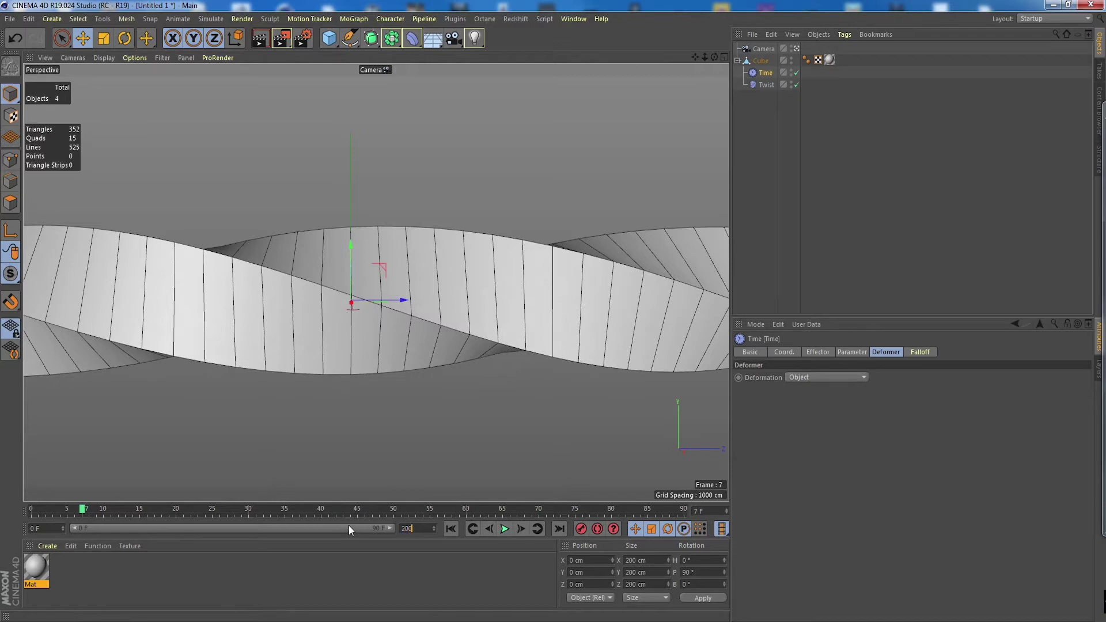
{"action": "key", "text": "Return"}
{"action": "left_click_drag", "start_coordinate": [222, 528], "coordinate": [427, 542]}
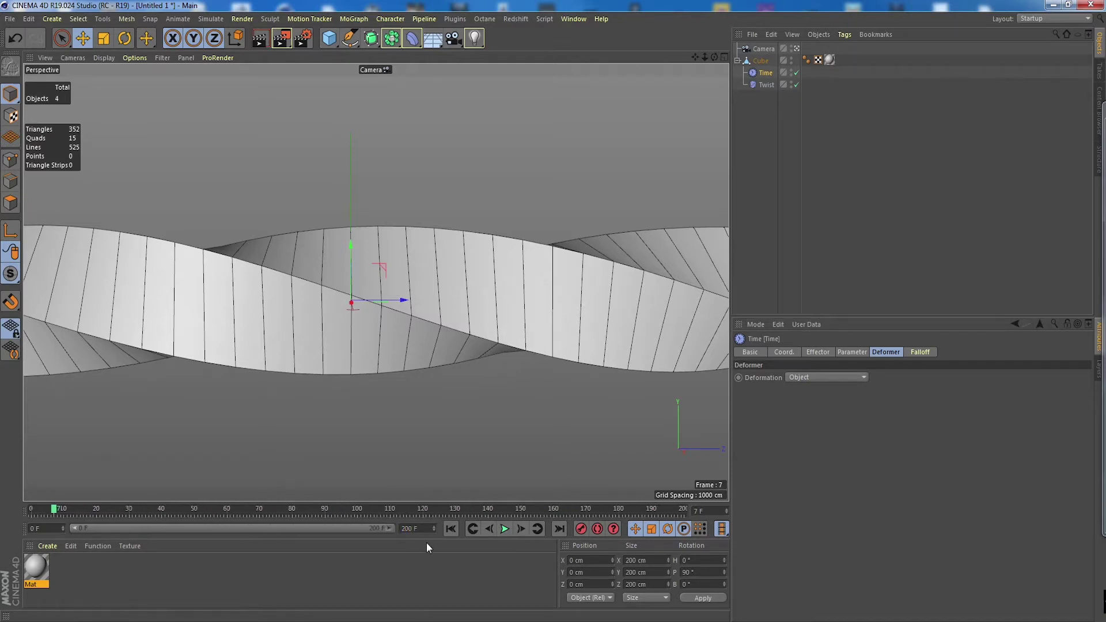
{"action": "left_click_drag", "start_coordinate": [57, 509], "coordinate": [33, 509]}
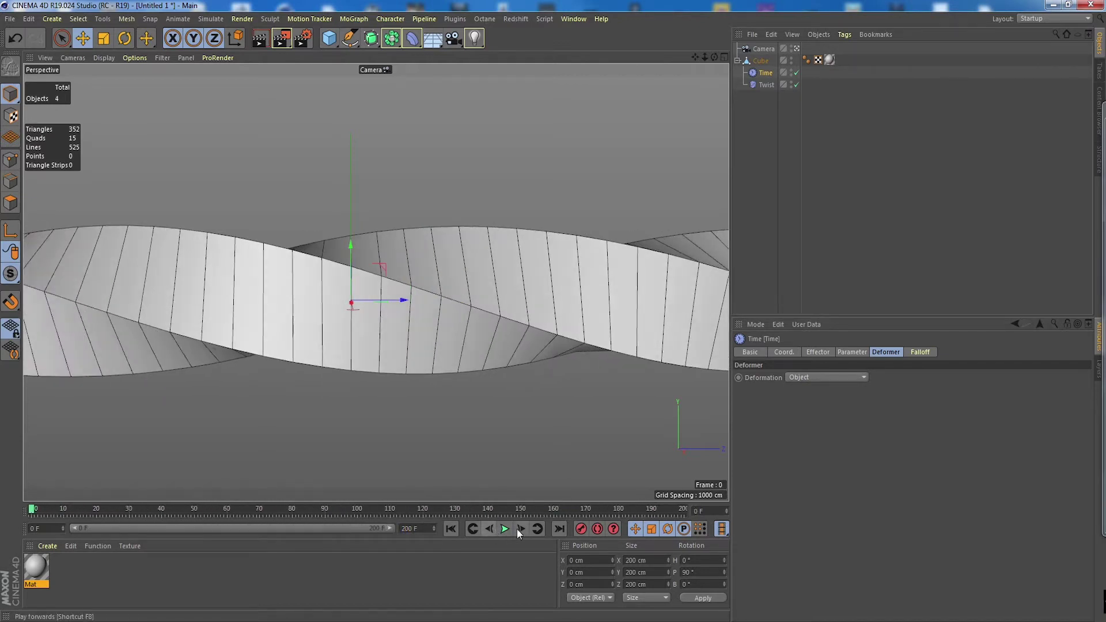
{"action": "left_click", "coordinate": [505, 529]}
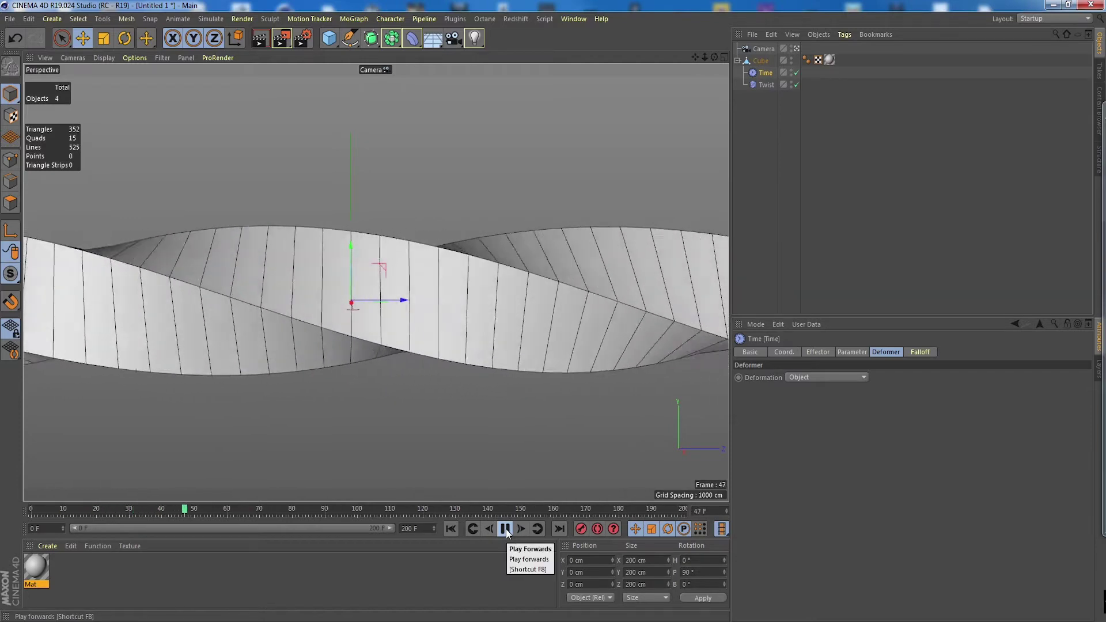
{"action": "left_click", "coordinate": [505, 529]}
{"action": "left_click_drag", "start_coordinate": [267, 509], "coordinate": [8, 508]}
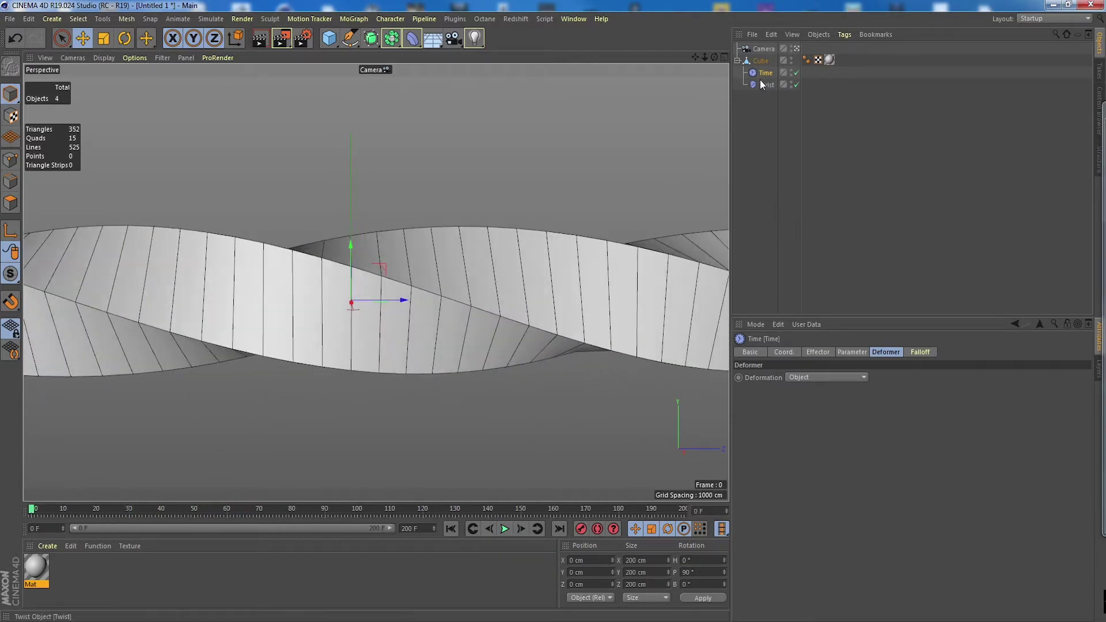
- Preview a 200° heading rotation on the Time effector, then revert to 90° and replay
{"action": "left_click", "coordinate": [855, 354]}
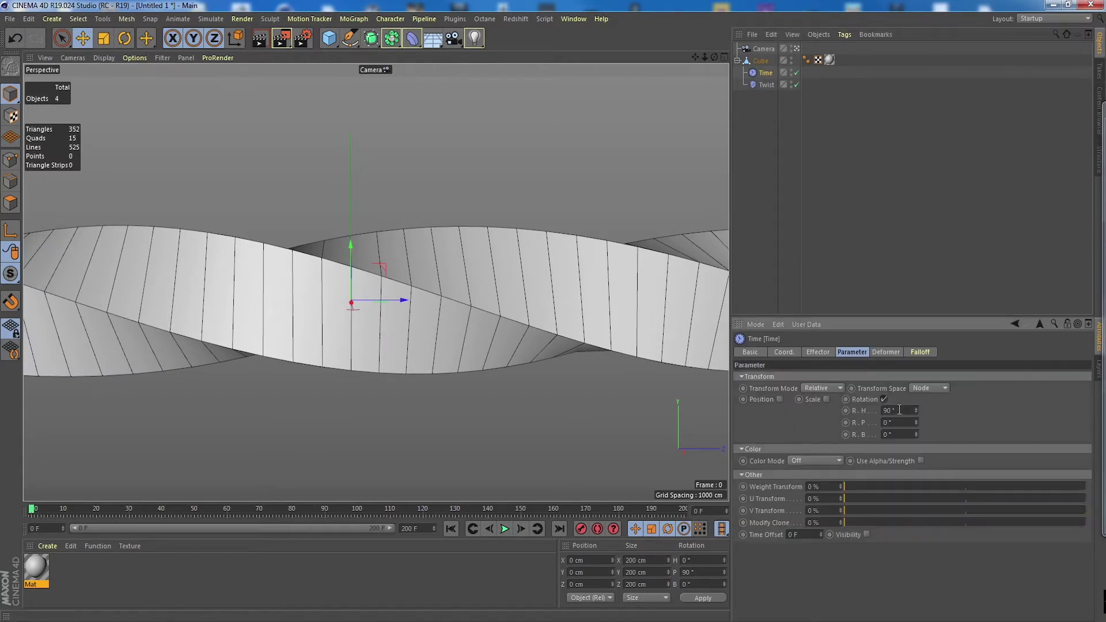
{"action": "type", "text": "200"}
{"action": "left_click", "coordinate": [505, 528]}
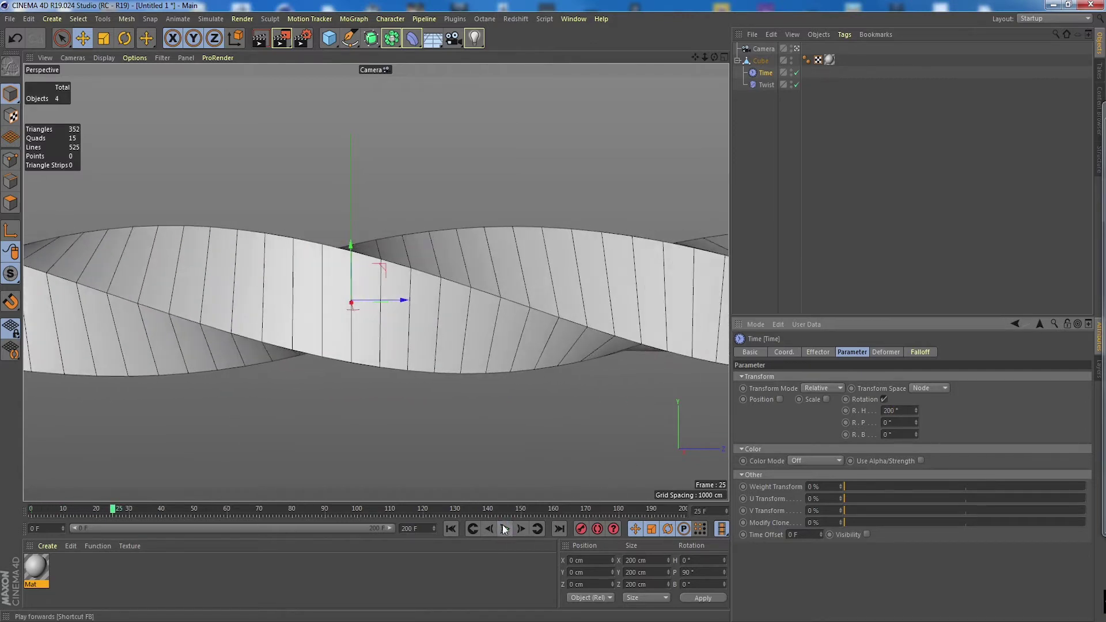
{"action": "key", "text": "shift+f"}
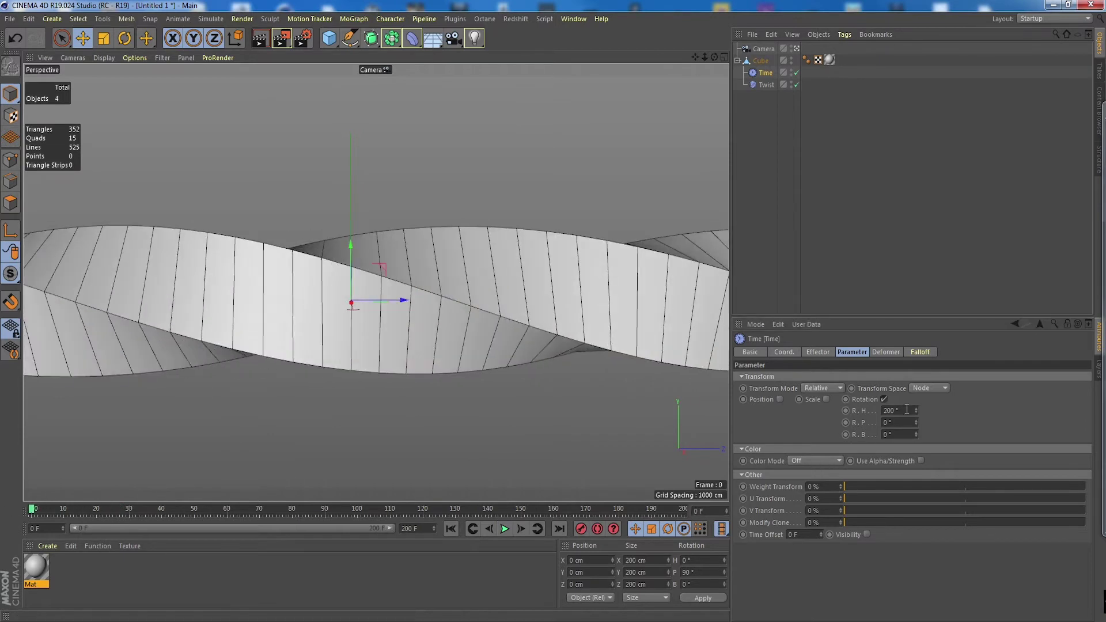
{"action": "key", "text": "ctrl+z"}
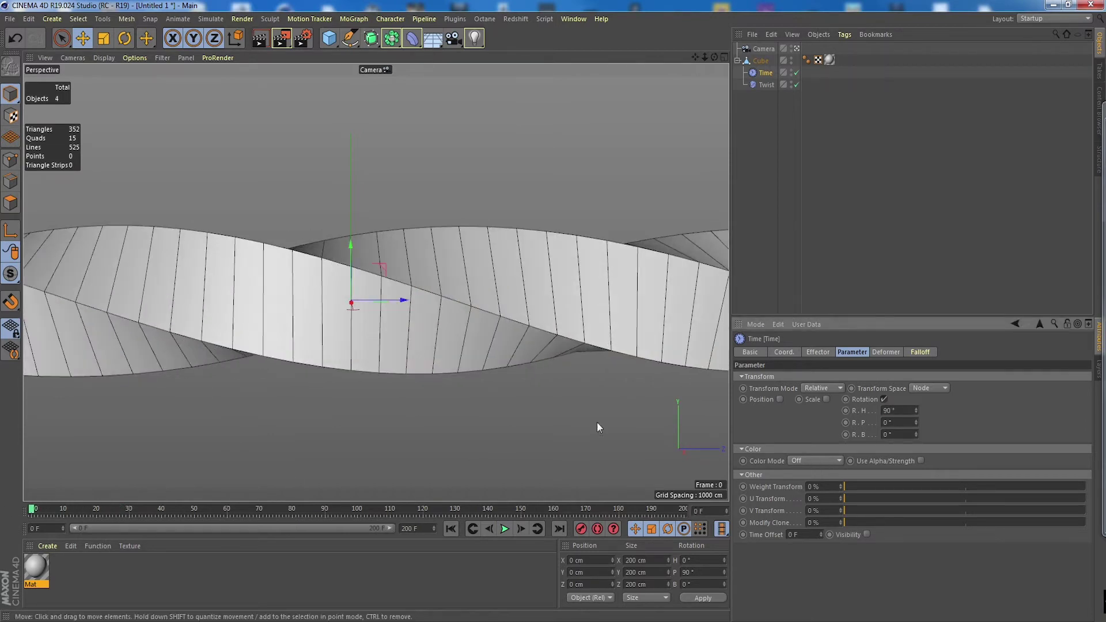
{"action": "left_click", "coordinate": [504, 529]}
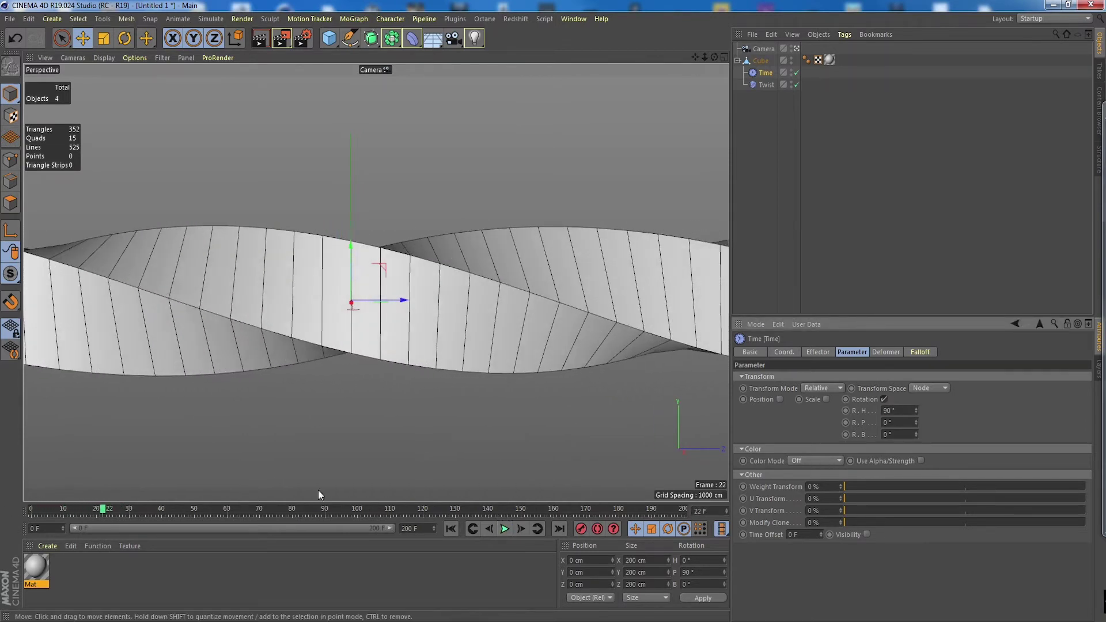
{"action": "key", "text": "shift+f"}
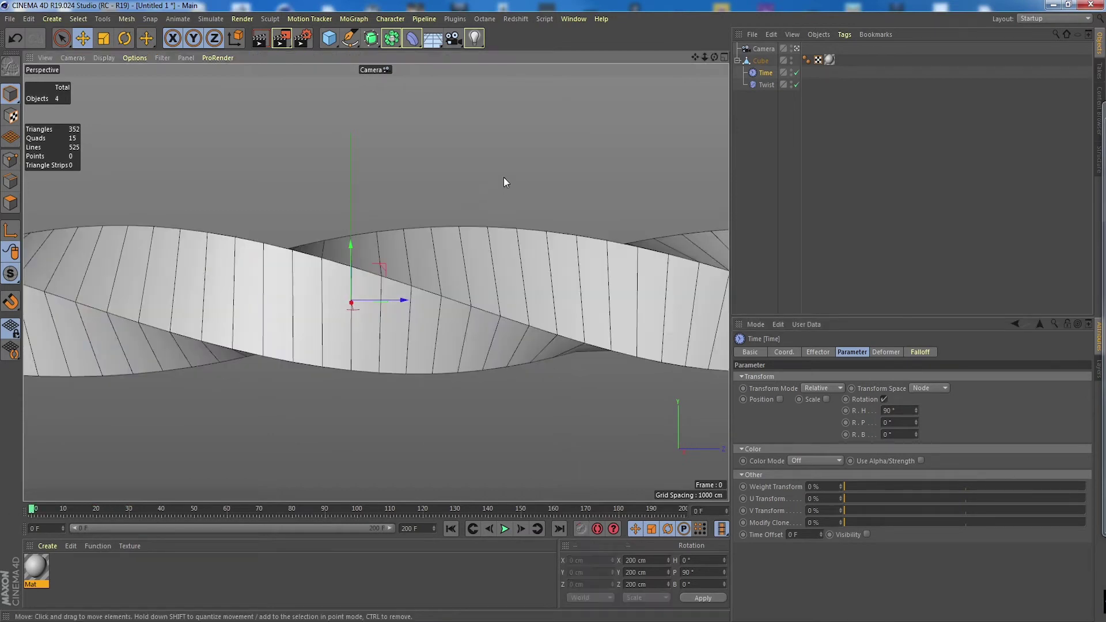
- Select the Cube object and switch to the BP - UV Edit layout
{"action": "left_click", "coordinate": [503, 177]}
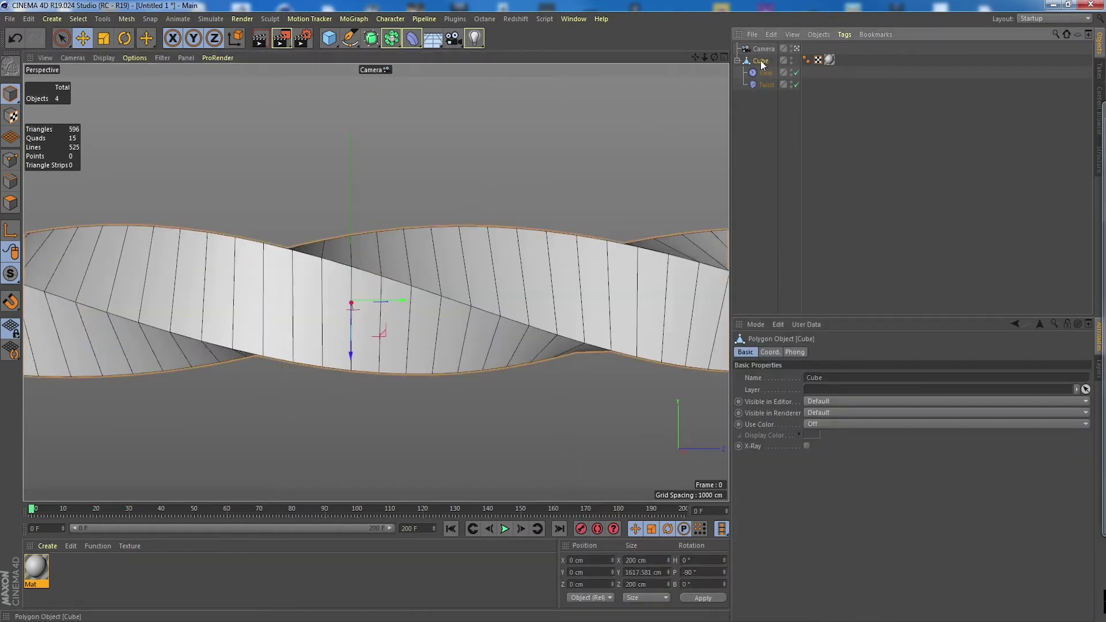
{"action": "left_click", "coordinate": [1061, 15]}
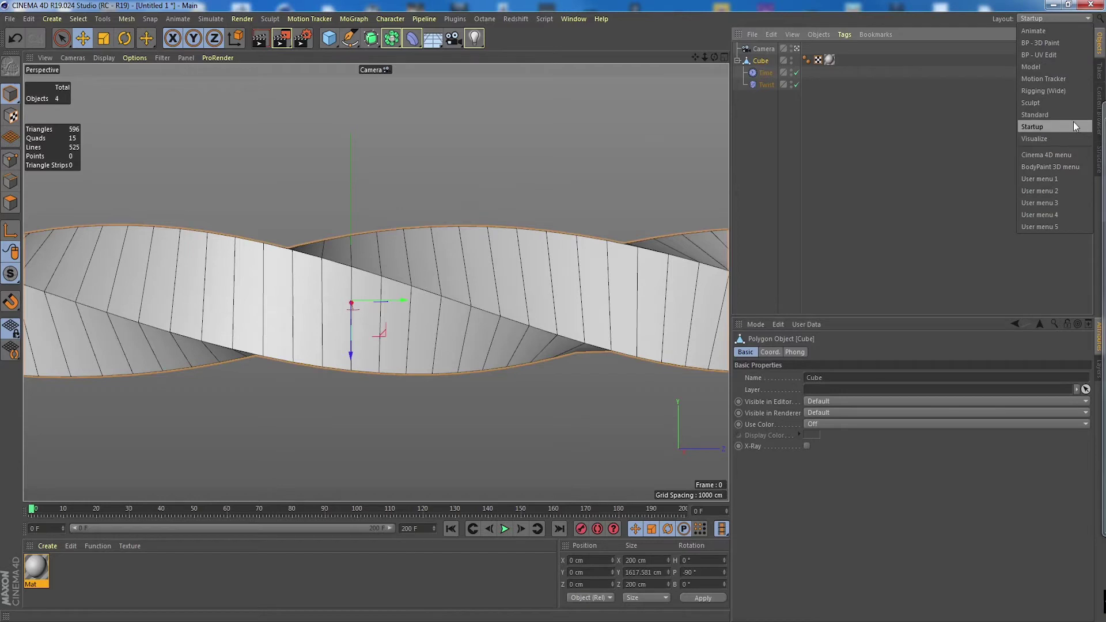
{"action": "left_click", "coordinate": [1074, 54]}
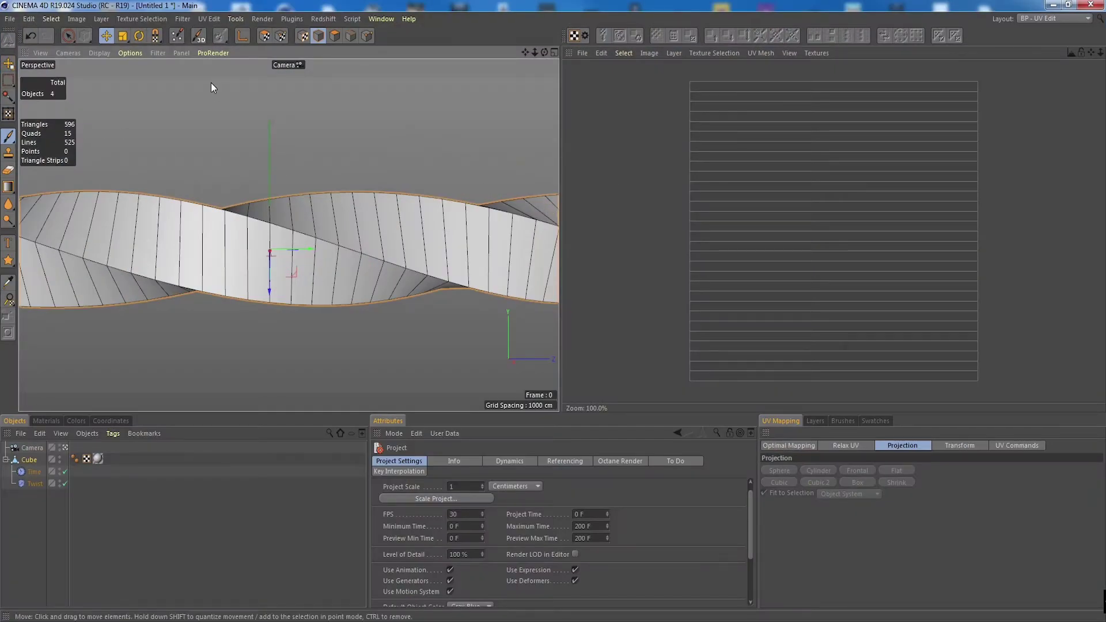
- Select all UV polygons and try Sphere, Cylinder, Frontal, Cubic, Cubic 2, then Box projection
{"action": "left_click", "coordinate": [266, 37]}
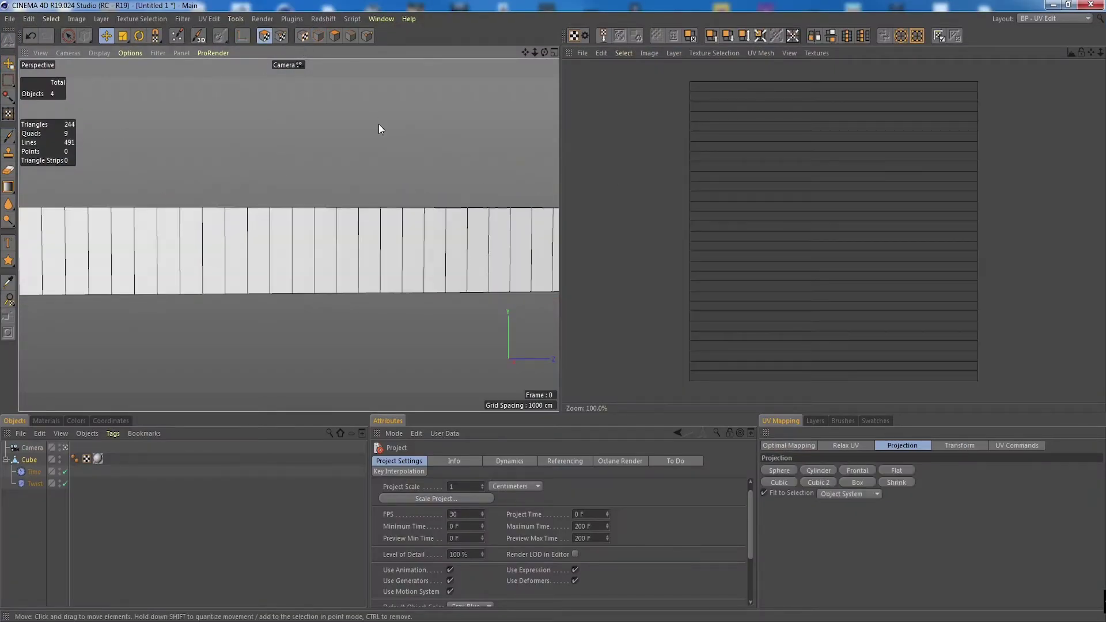
{"action": "key", "text": "ctrl+a"}
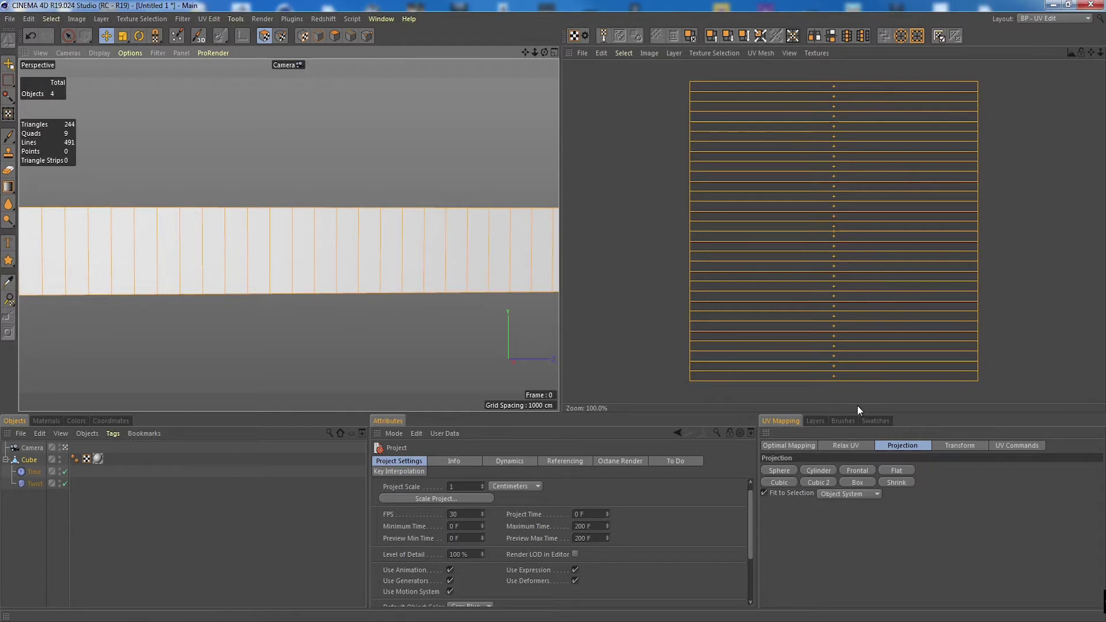
{"action": "left_click", "coordinate": [790, 471]}
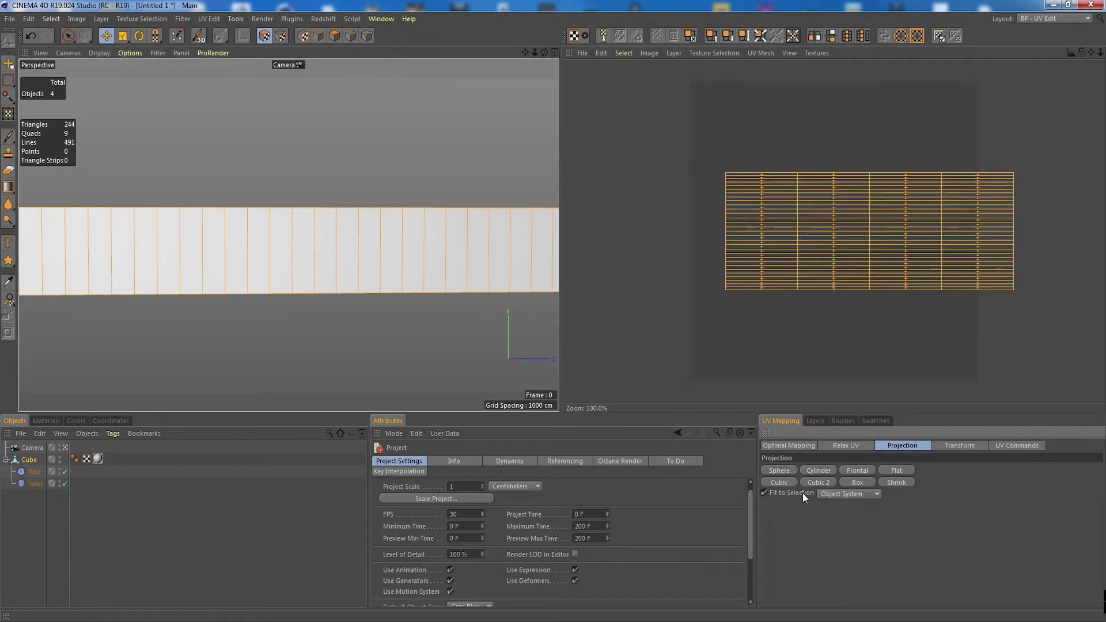
{"action": "left_click", "coordinate": [825, 472]}
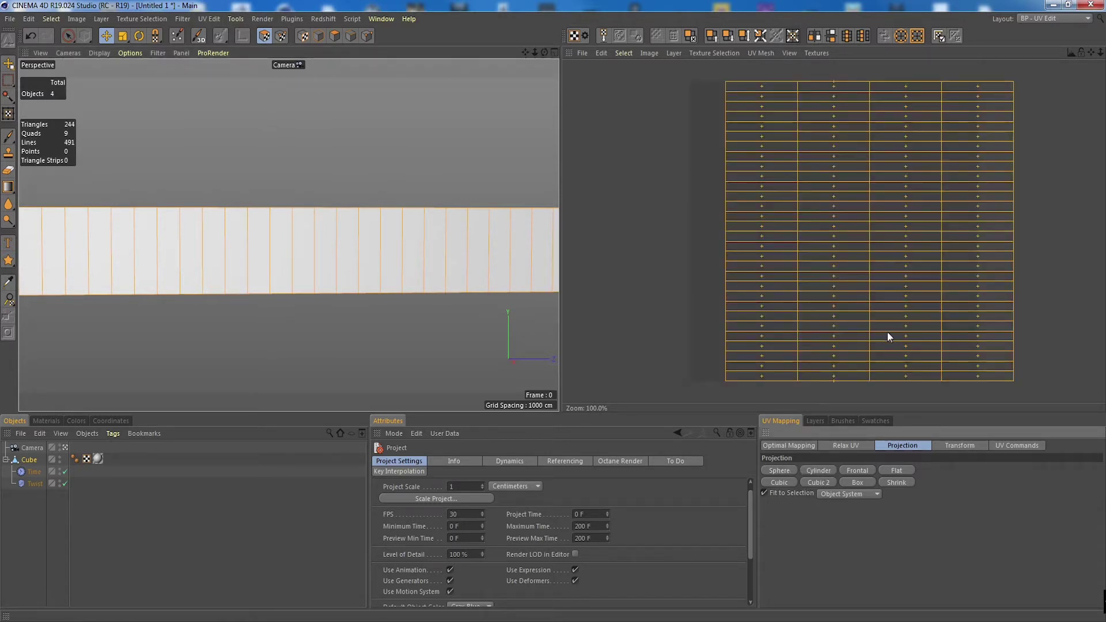
{"action": "left_click", "coordinate": [864, 470]}
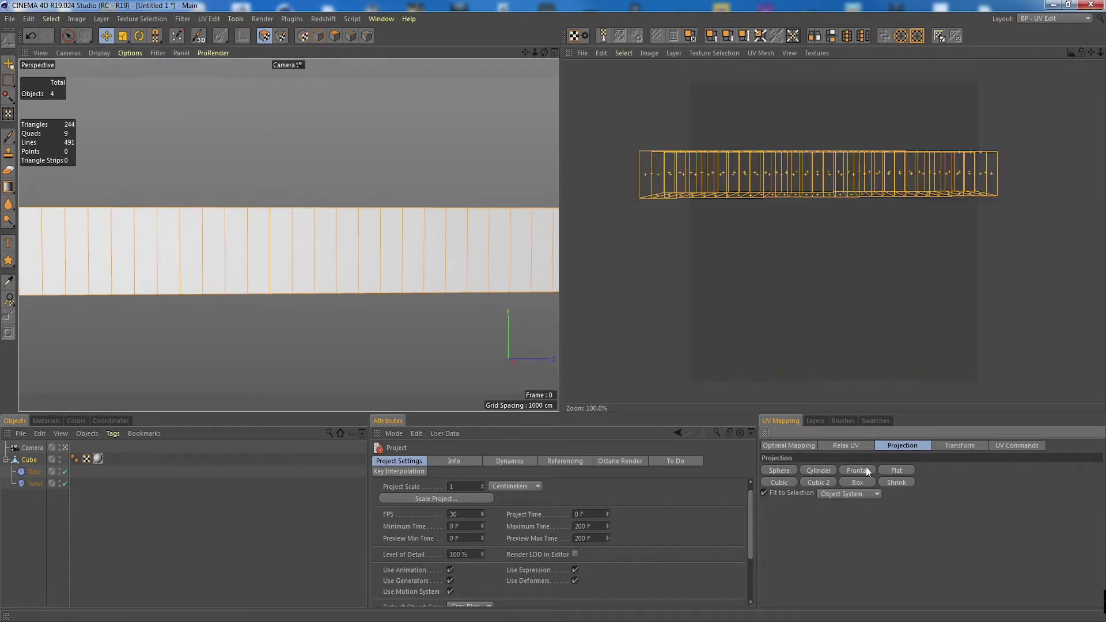
{"action": "left_click", "coordinate": [781, 484]}
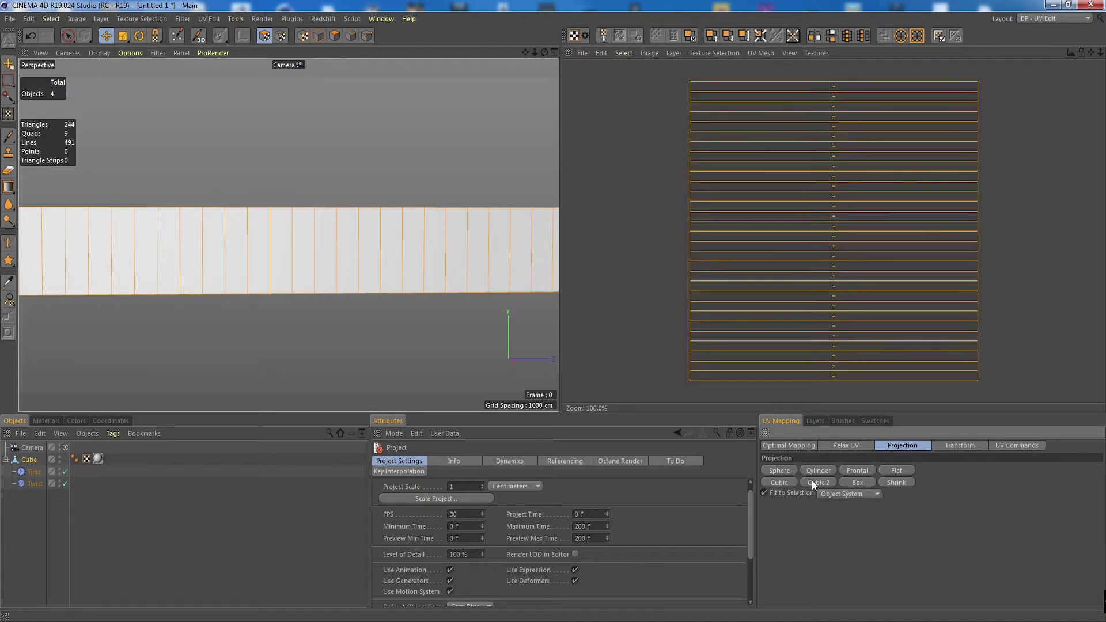
{"action": "left_click", "coordinate": [813, 482]}
{"action": "left_click", "coordinate": [856, 483]}
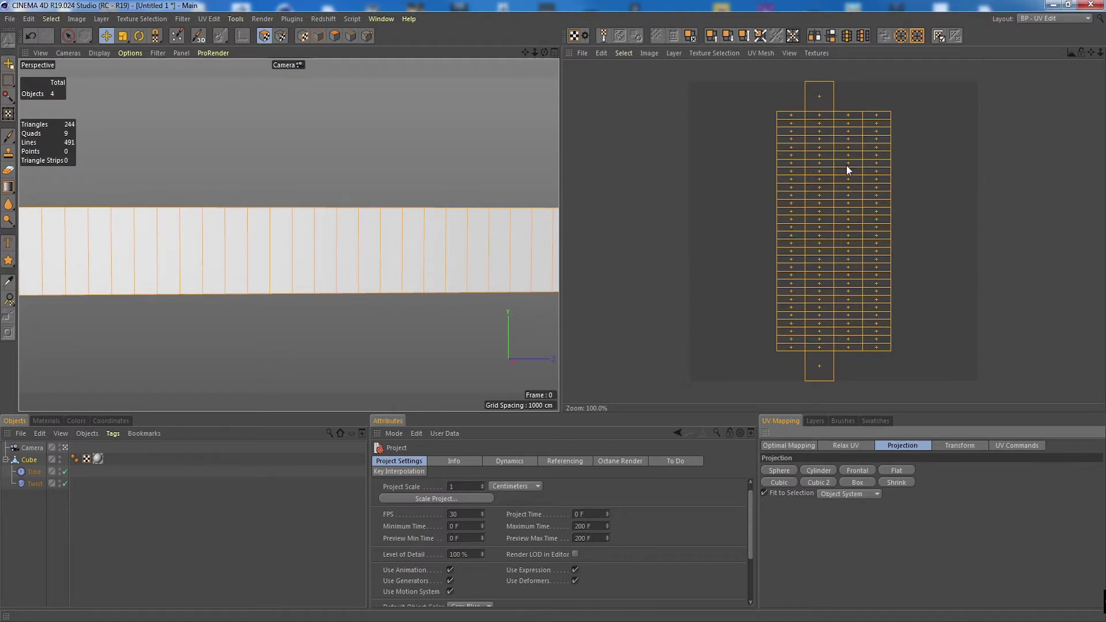
- Rotate the box UV island horizontal, shrink it slightly, centre it, and show the Layers panel
{"action": "key", "text": "r"}
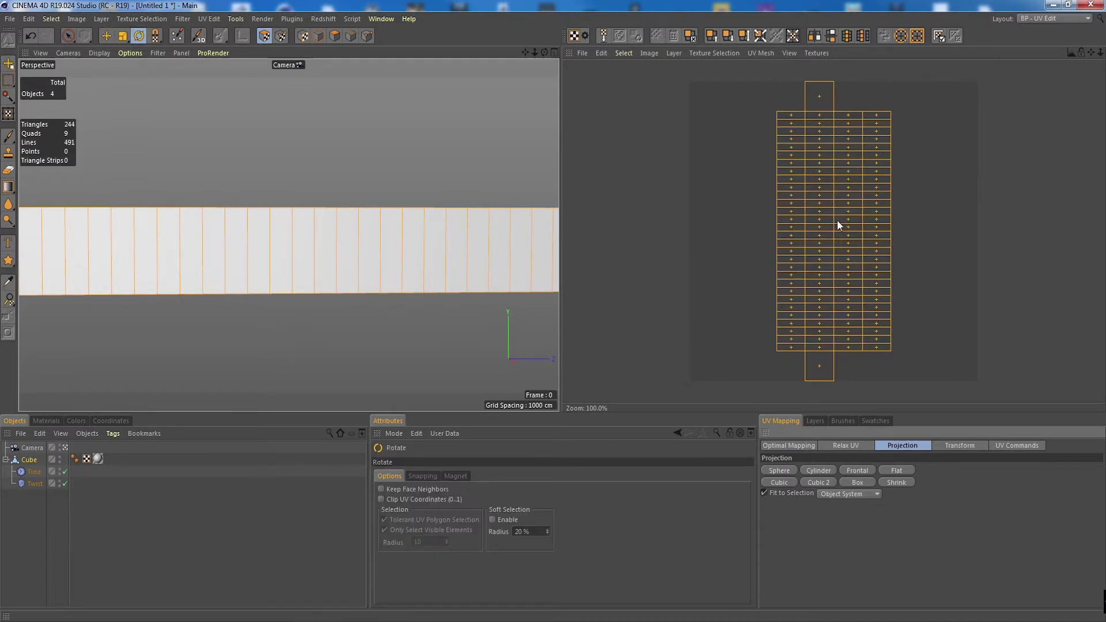
{"action": "left_click_drag", "start_coordinate": [833, 229], "coordinate": [837, 226]}
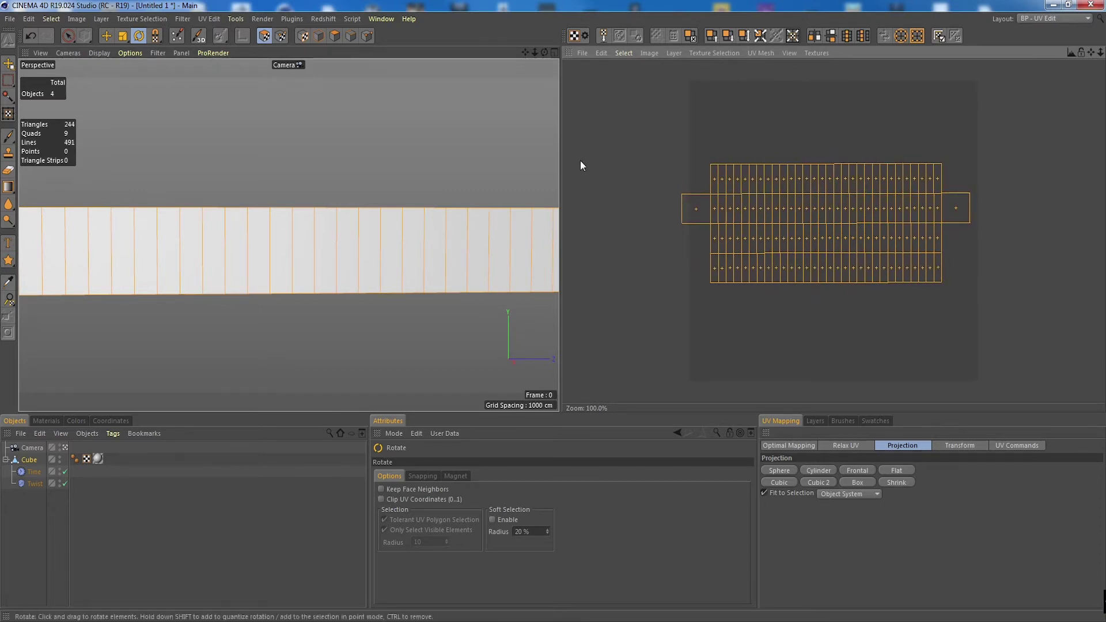
{"action": "key", "text": "e"}
{"action": "left_click_drag", "start_coordinate": [841, 230], "coordinate": [846, 231]}
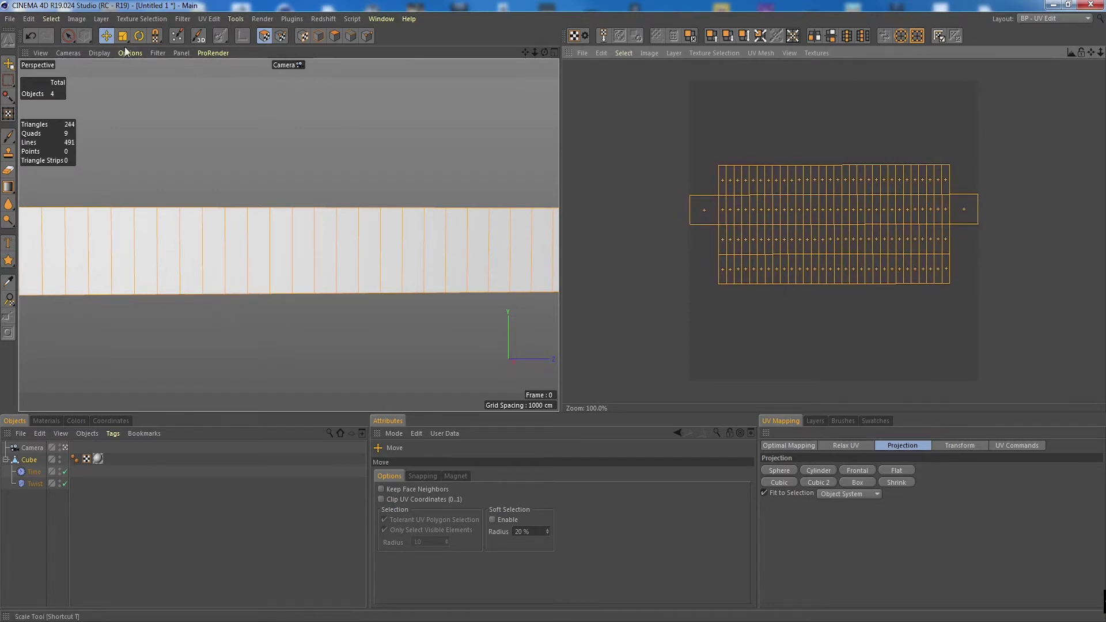
{"action": "key", "text": "t"}
{"action": "left_click_drag", "start_coordinate": [896, 196], "coordinate": [882, 194]}
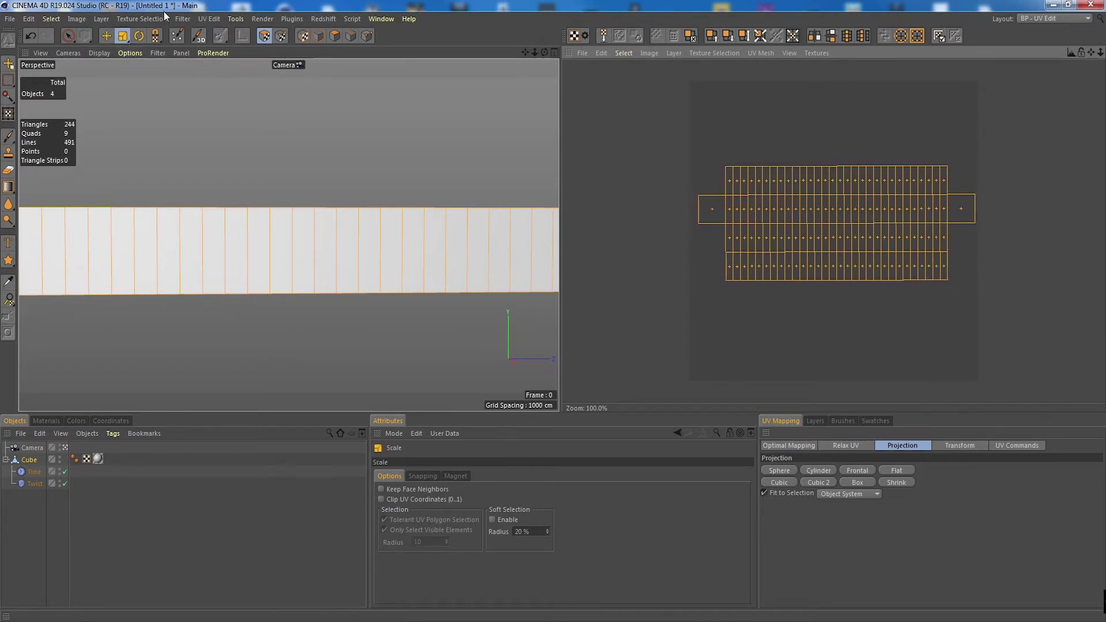
{"action": "left_click", "coordinate": [106, 35]}
{"action": "left_click_drag", "start_coordinate": [835, 223], "coordinate": [834, 223]}
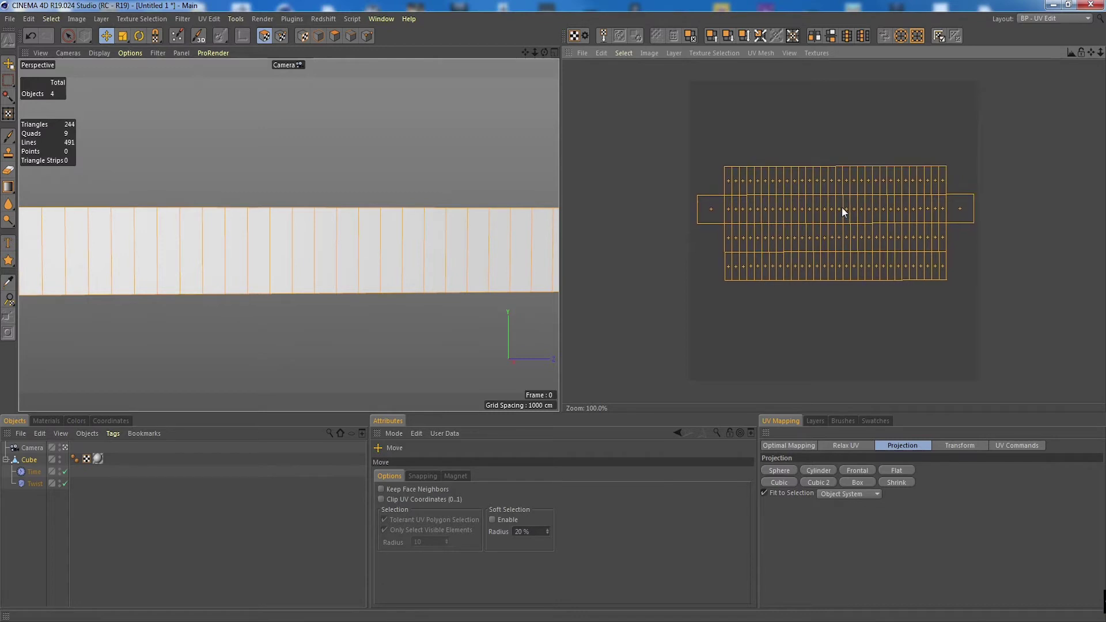
{"action": "left_click", "coordinate": [815, 421]}
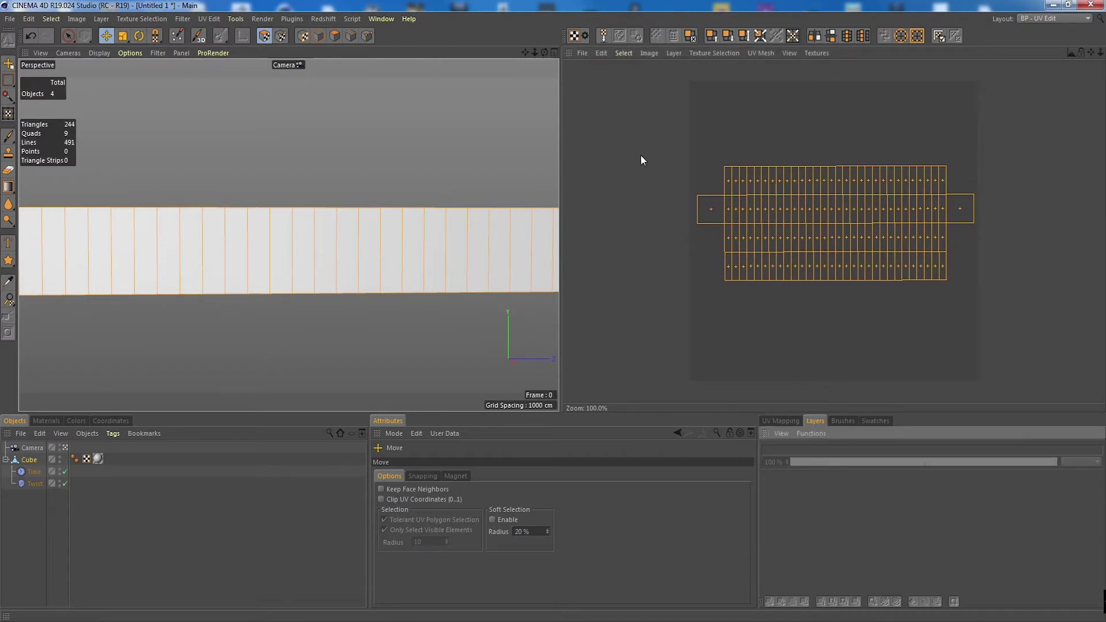
- Create a New Texture at 2000×2000 pixels with cyan colour, producing Untitled_1.tif
{"action": "left_click", "coordinate": [583, 53]}
{"action": "left_click", "coordinate": [655, 74]}
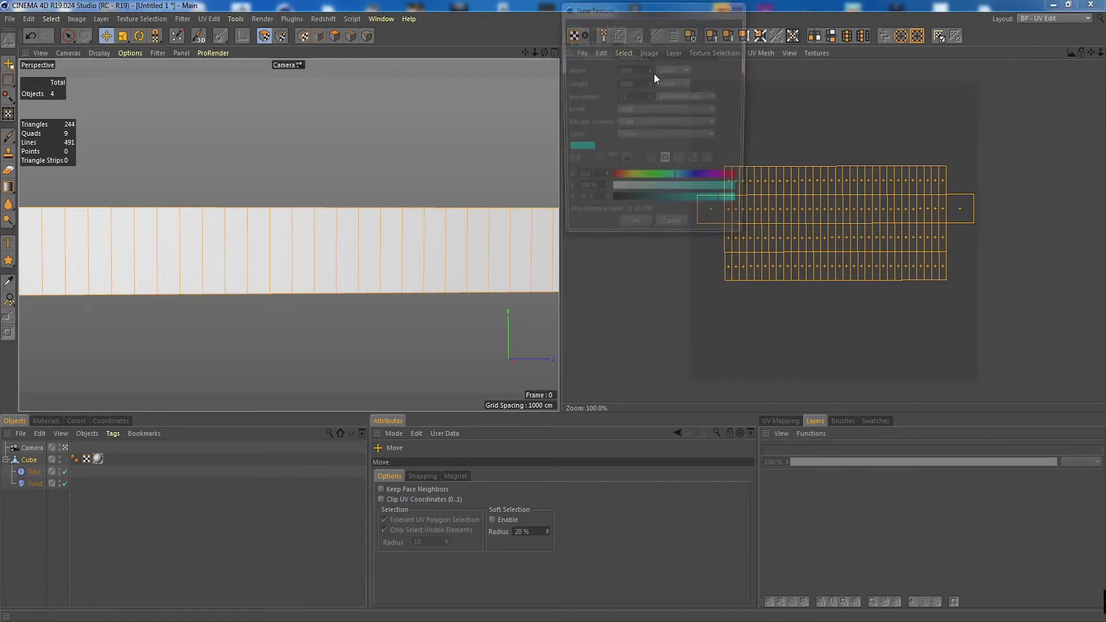
{"action": "left_click_drag", "start_coordinate": [657, 4], "coordinate": [558, 112]}
{"action": "left_click", "coordinate": [568, 169]}
{"action": "left_click", "coordinate": [559, 171]}
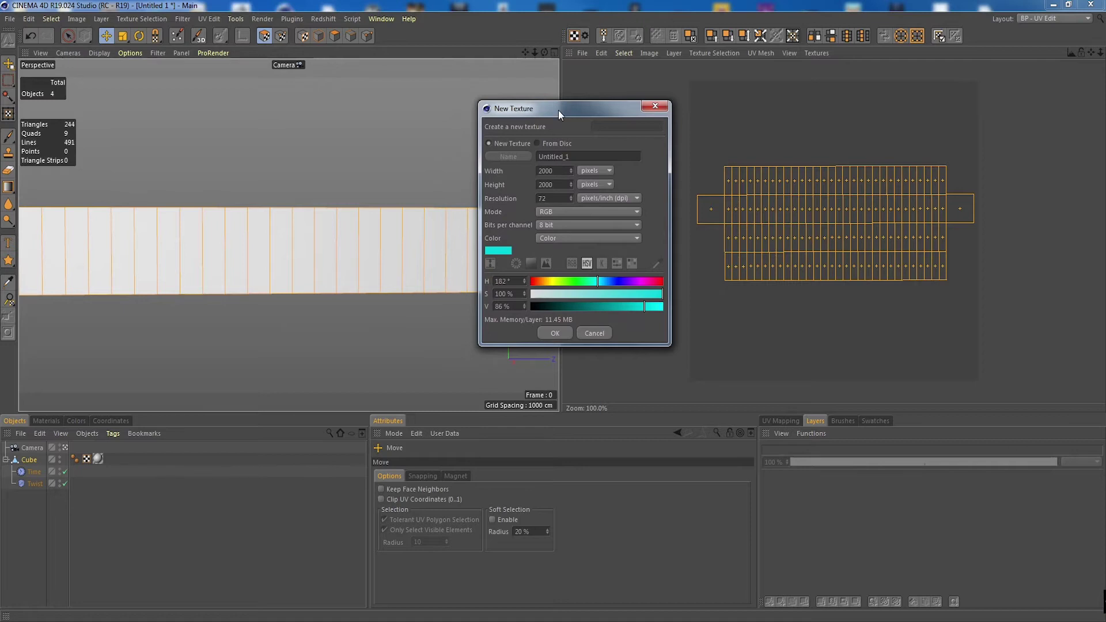
{"action": "left_click_drag", "start_coordinate": [557, 109], "coordinate": [585, 102]}
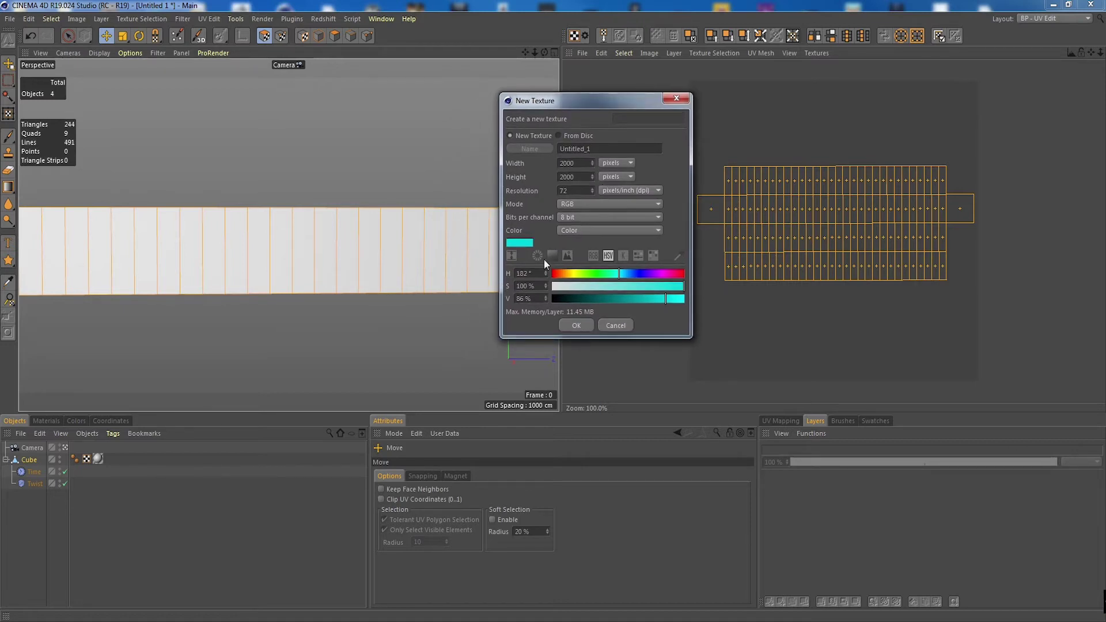
{"action": "left_click", "coordinate": [576, 325]}
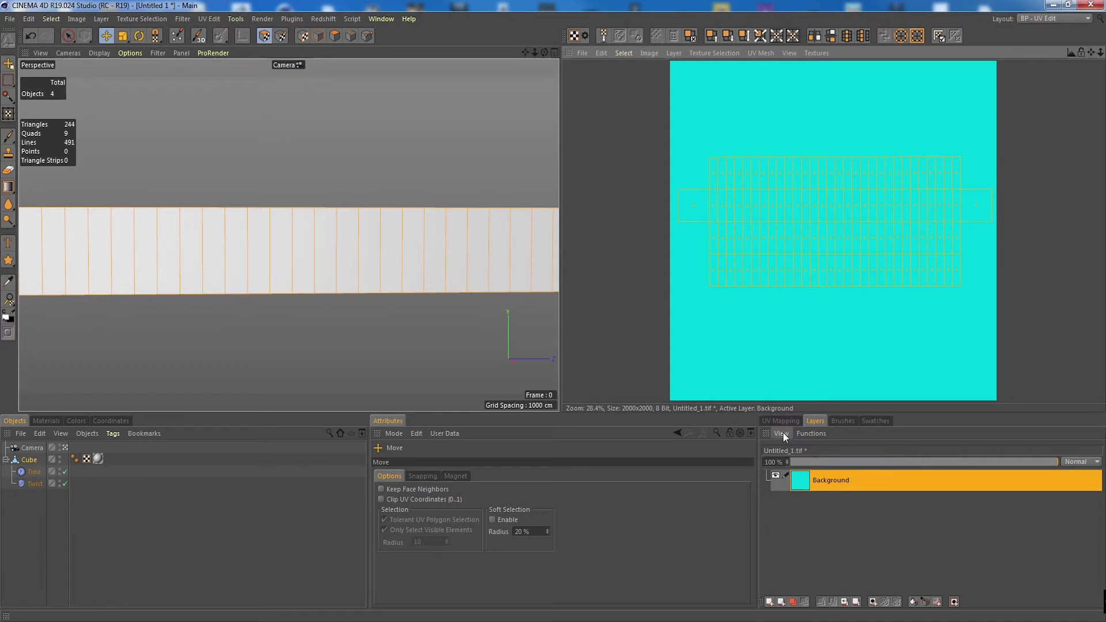
- Add a new layer above Background and run Outline Polygons on it
{"action": "left_click", "coordinate": [770, 602]}
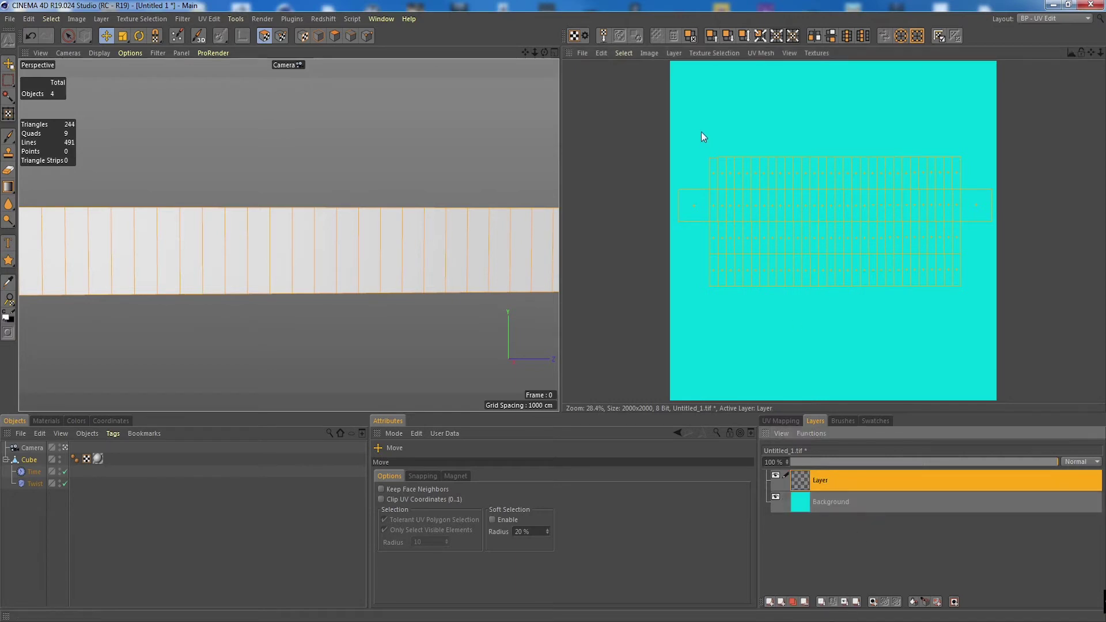
{"action": "left_click", "coordinate": [645, 52]}
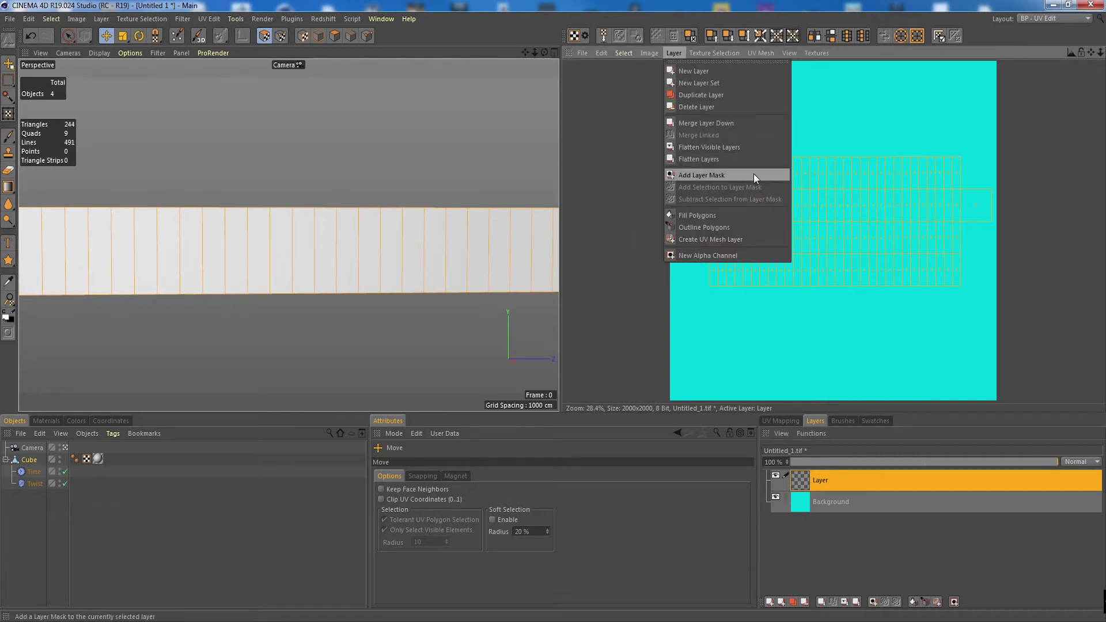
{"action": "left_click", "coordinate": [739, 227]}
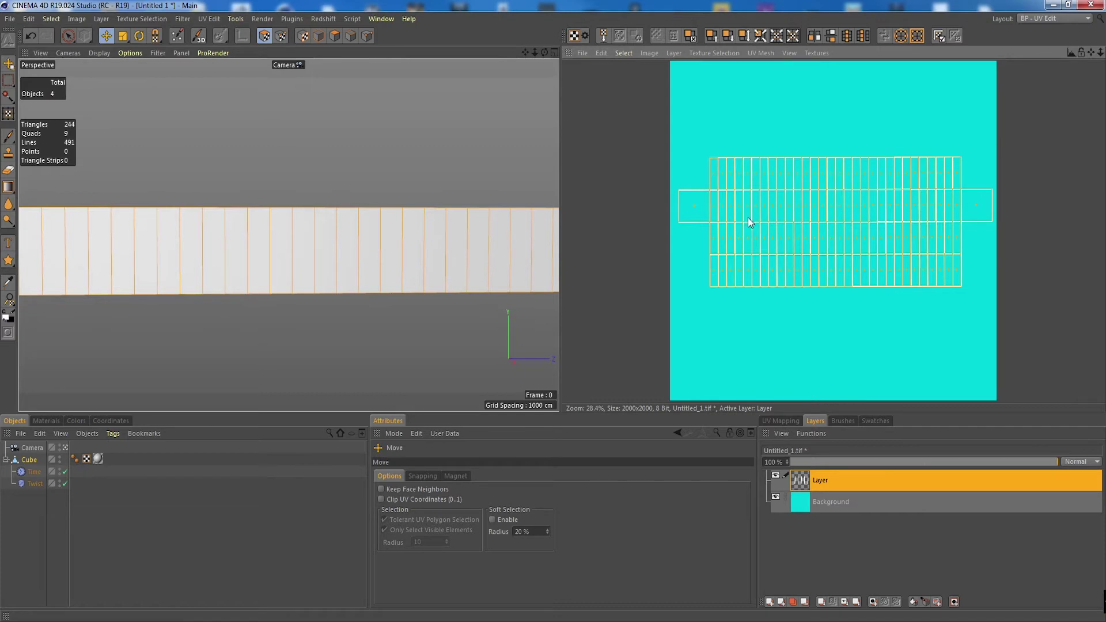
- Hide the cyan Background layer, keeping the texture open after a cancelled close
{"action": "left_click", "coordinate": [777, 498]}
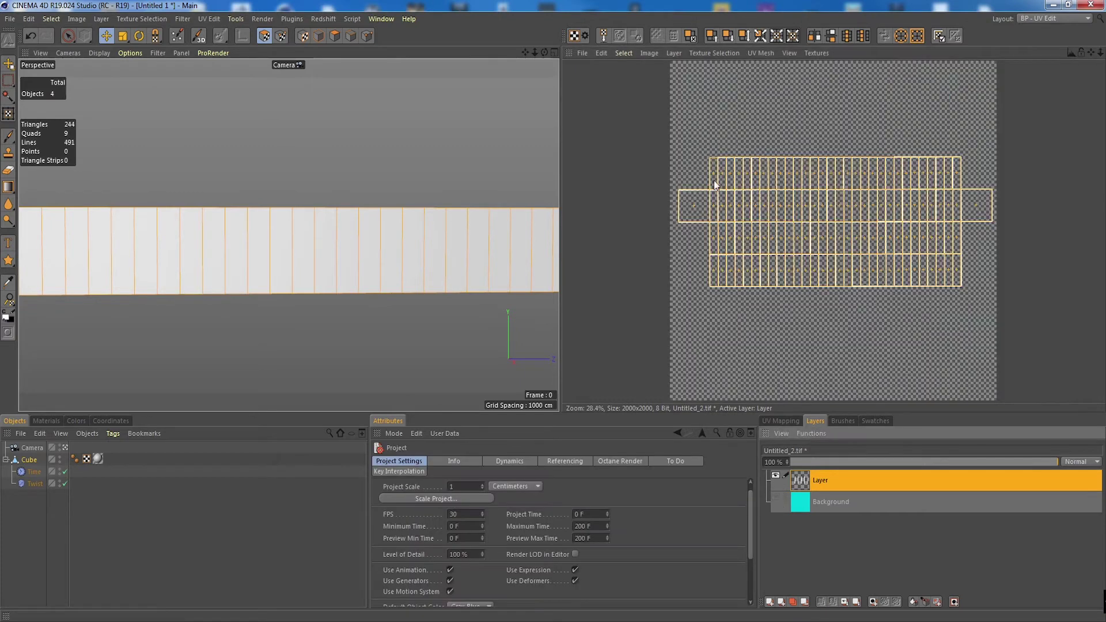
{"action": "left_click", "coordinate": [583, 53]}
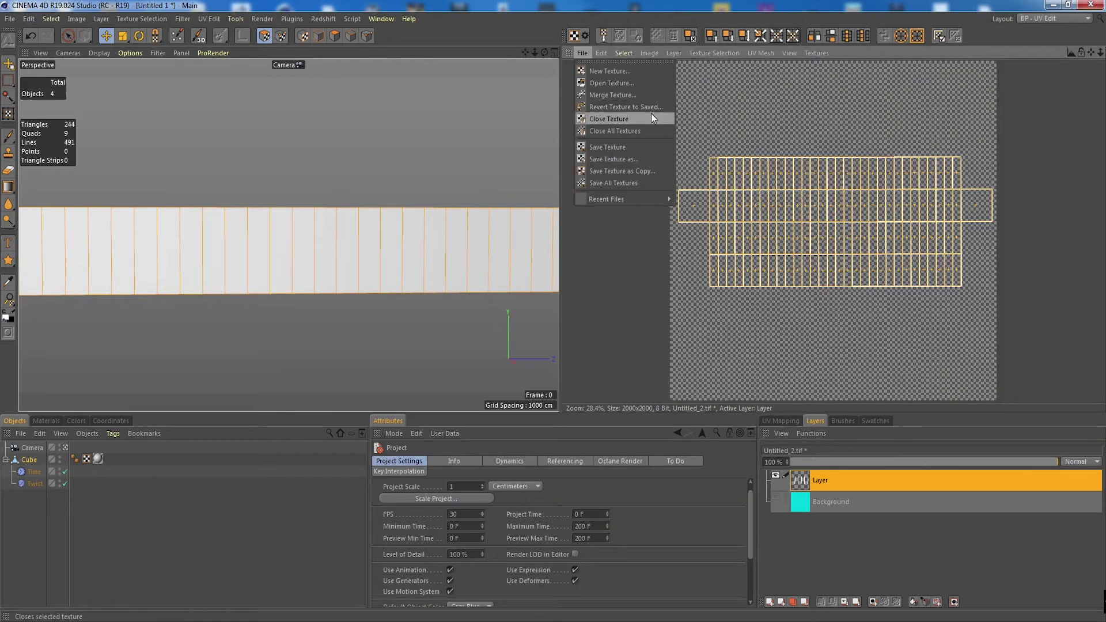
{"action": "left_click", "coordinate": [652, 118]}
{"action": "key", "text": "Escape"}
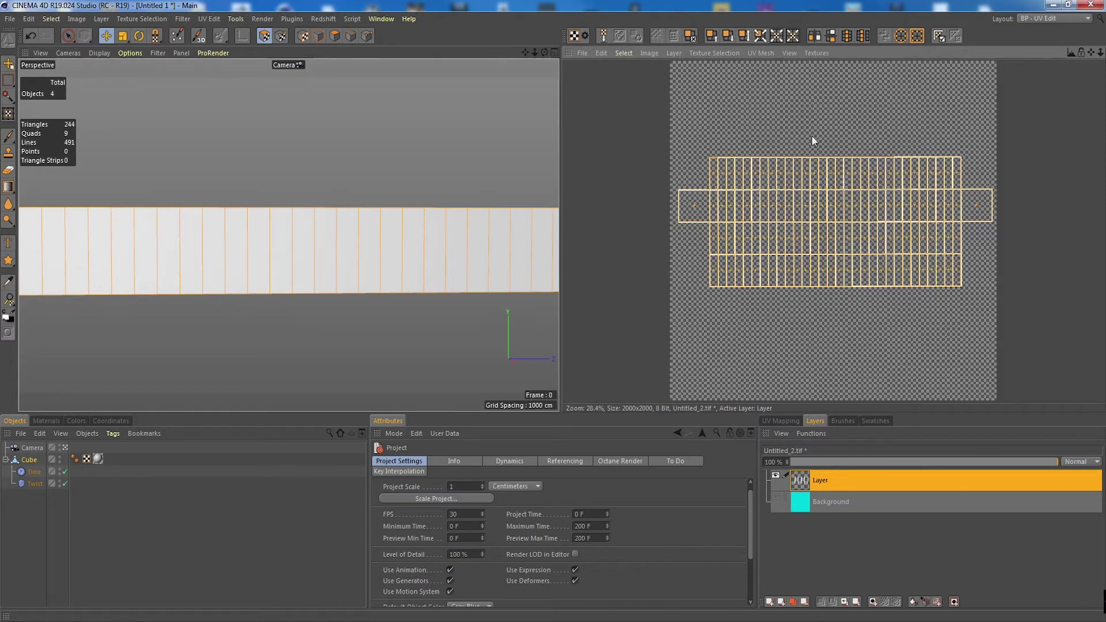
- Save the texture as a PNG named map.png without layers
{"action": "left_click", "coordinate": [584, 53]}
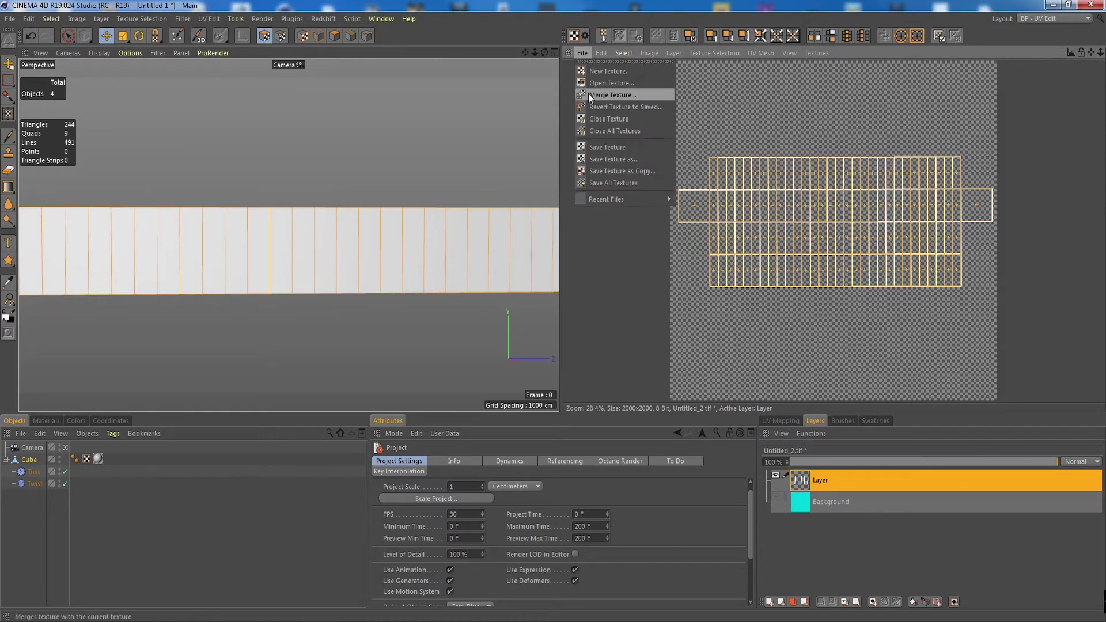
{"action": "left_click", "coordinate": [652, 159]}
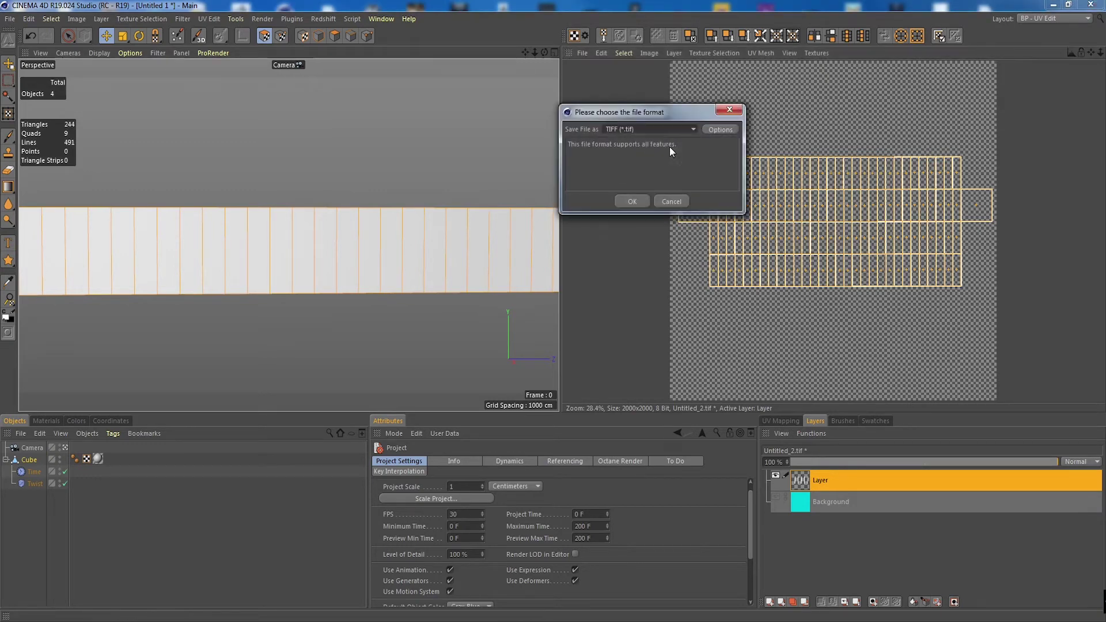
{"action": "left_click_drag", "start_coordinate": [653, 115], "coordinate": [397, 88]}
{"action": "left_click", "coordinate": [436, 102]}
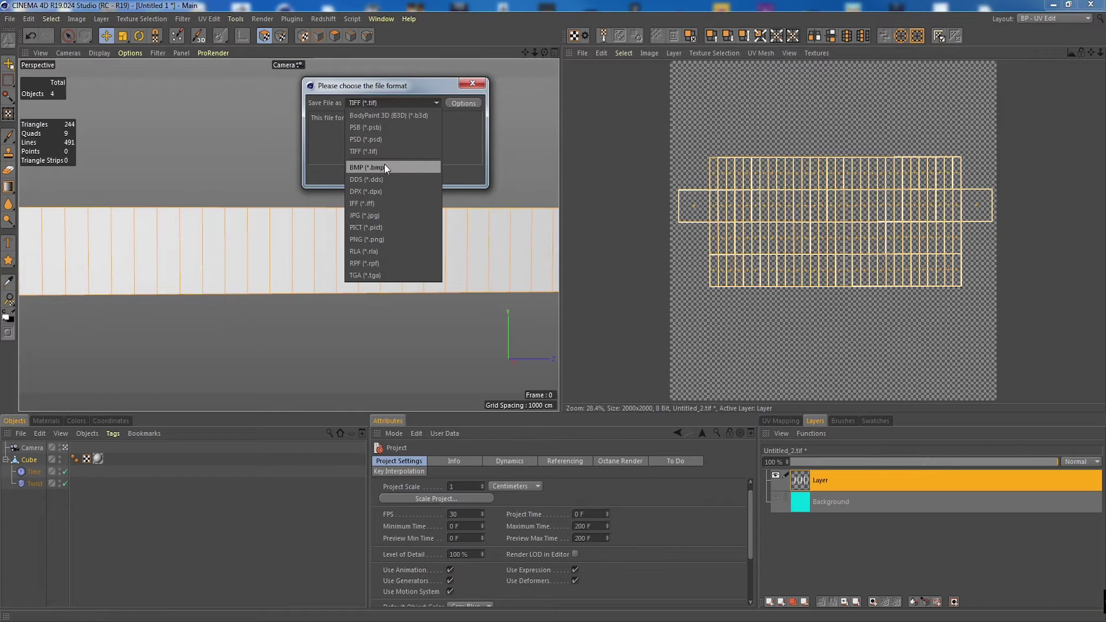
{"action": "left_click", "coordinate": [378, 241]}
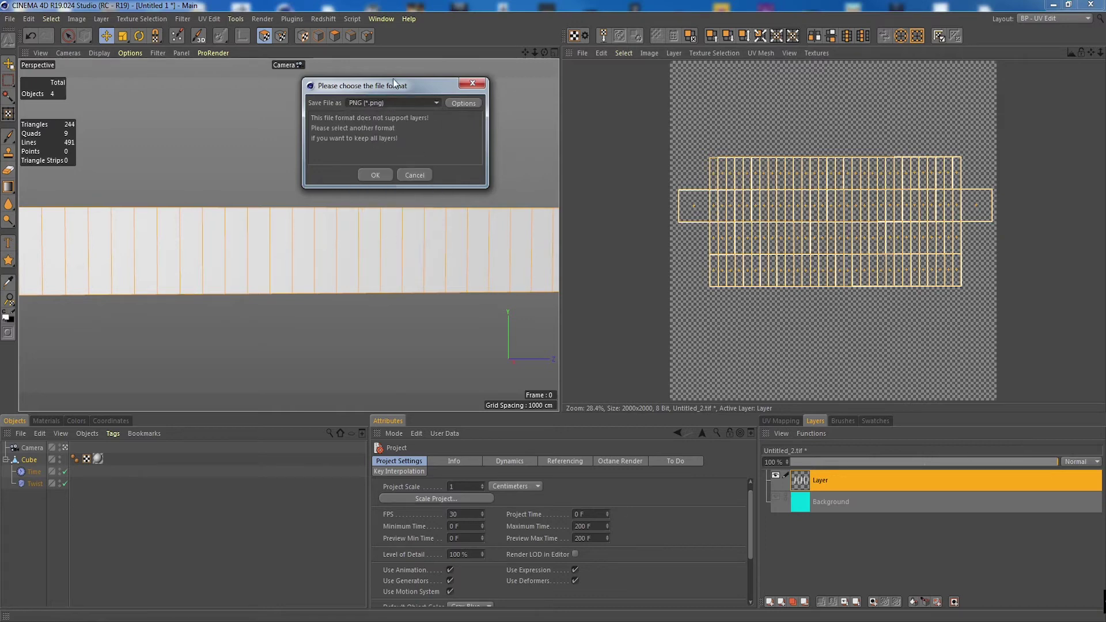
{"action": "key", "text": "Return"}
{"action": "left_click", "coordinate": [462, 171]}
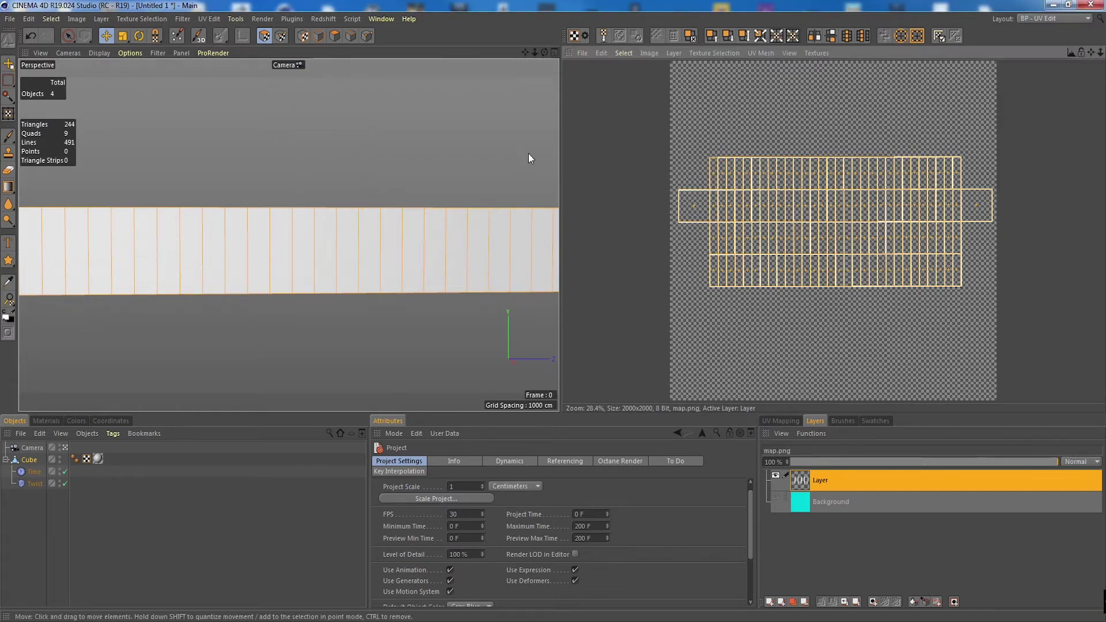
{"action": "left_click", "coordinate": [1069, 20]}
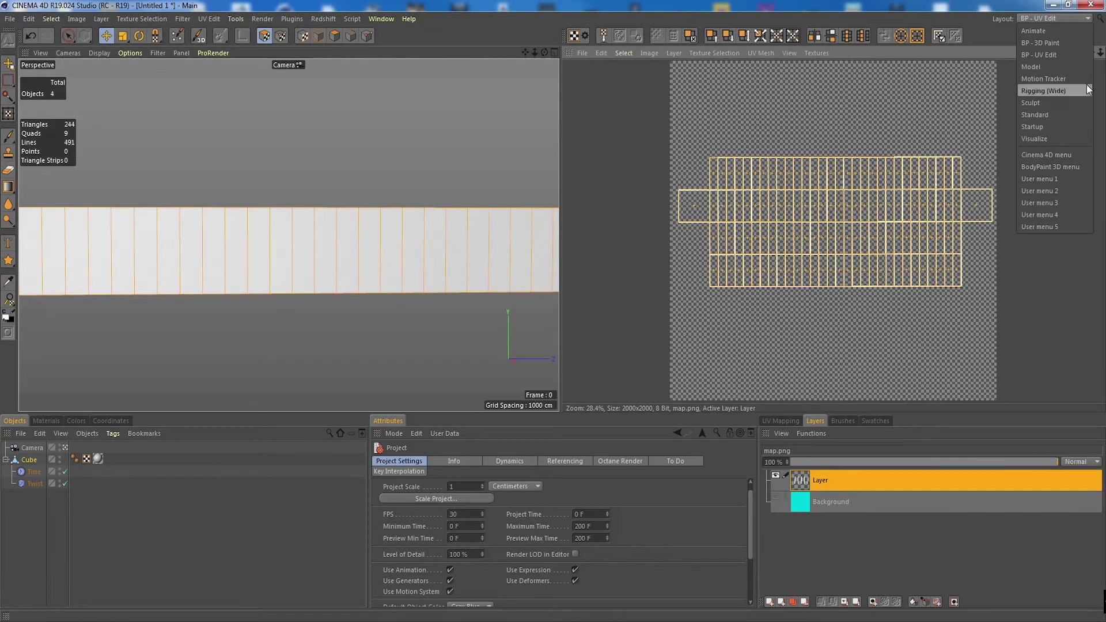
- Return to the Standard layout, select the twisted cube, show Mat's Color channel, then go to Photoshop
{"action": "left_click", "coordinate": [1077, 121]}
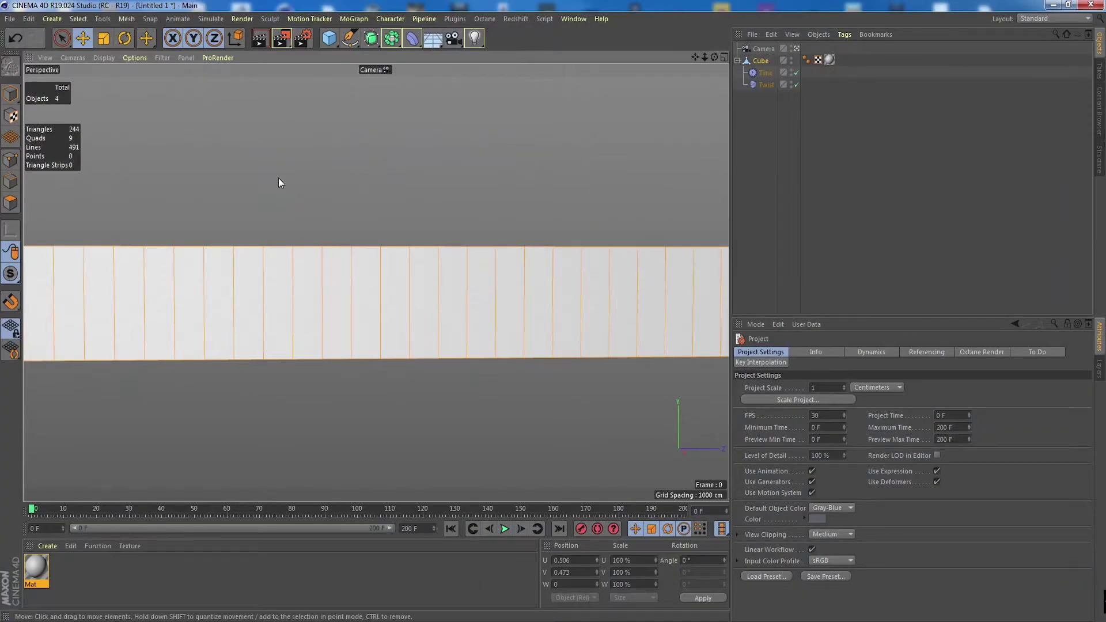
{"action": "left_click", "coordinate": [11, 93]}
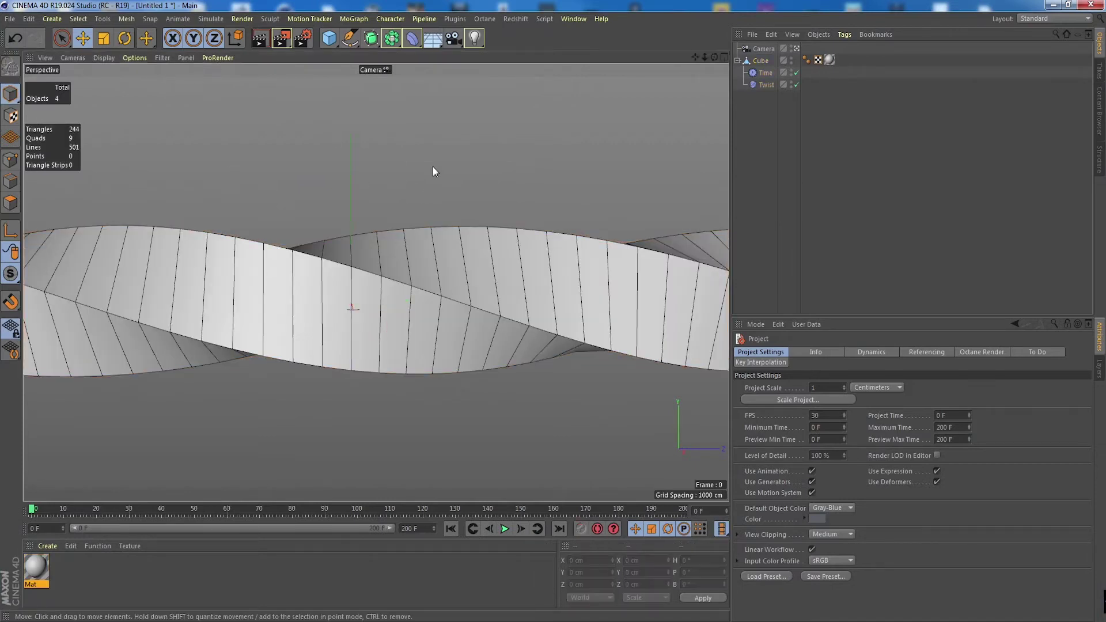
{"action": "left_click", "coordinate": [395, 277]}
{"action": "mouse_move", "coordinate": [33, 510]}
{"action": "left_mouse_down"}
{"action": "mouse_move", "coordinate": [68, 511]}
{"action": "mouse_move", "coordinate": [13, 519]}
{"action": "left_mouse_up"}
{"action": "left_click", "coordinate": [48, 570]}
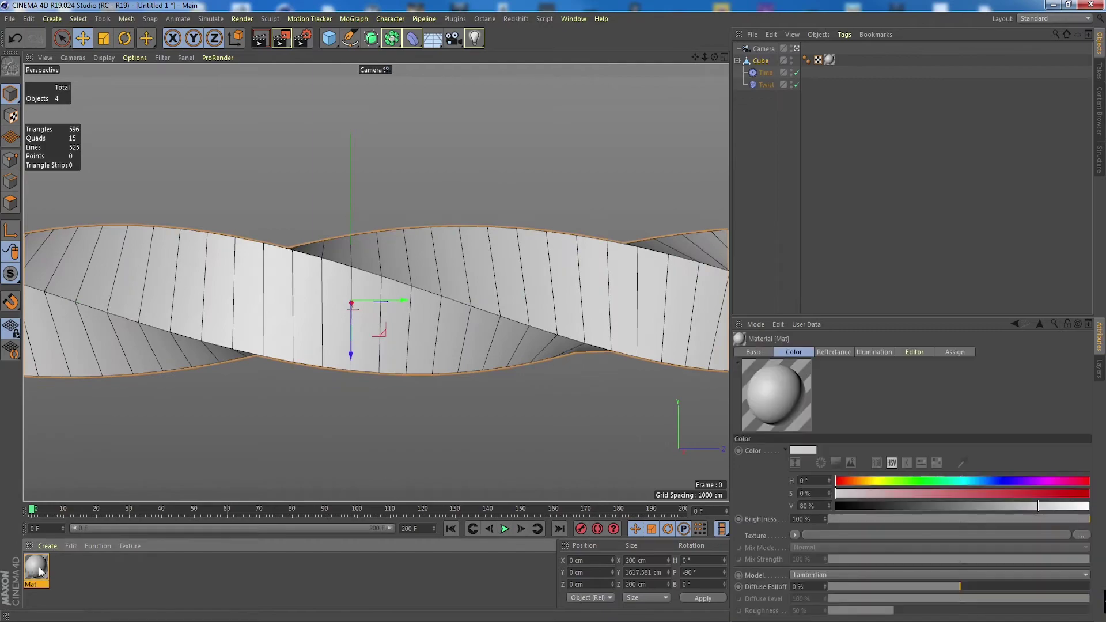
{"action": "key", "text": "alt+Tab"}
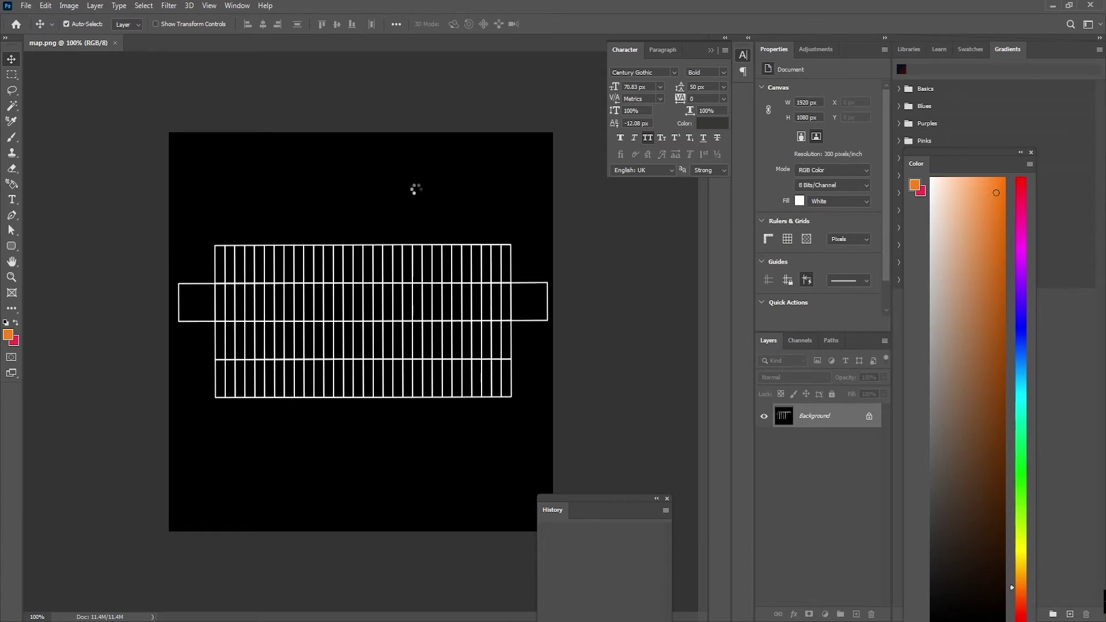
- Convert Background to Layer 0 and add a new Layer 1 filled with white
{"action": "double_click", "coordinate": [847, 416]}
{"action": "left_click", "coordinate": [790, 195]}
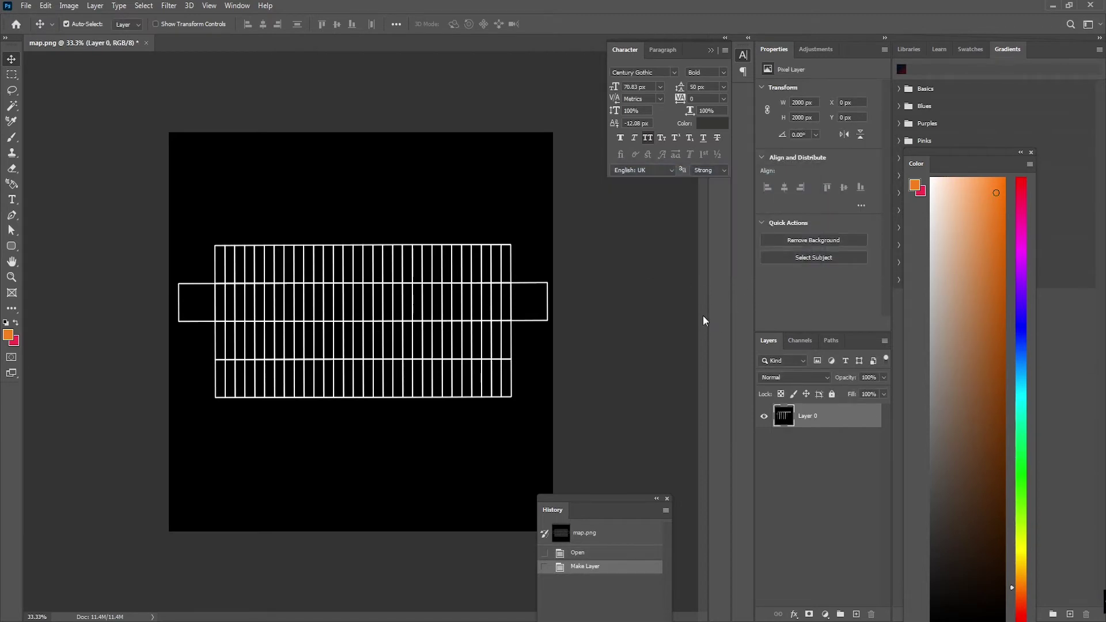
{"action": "left_click", "coordinate": [856, 614]}
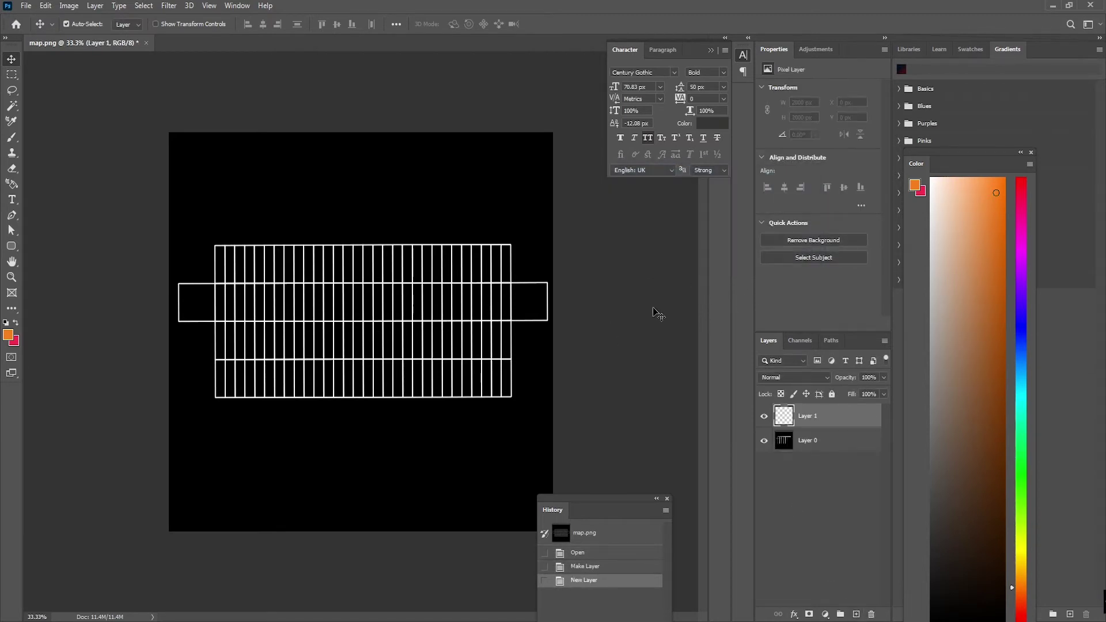
{"action": "left_click", "coordinate": [46, 6]}
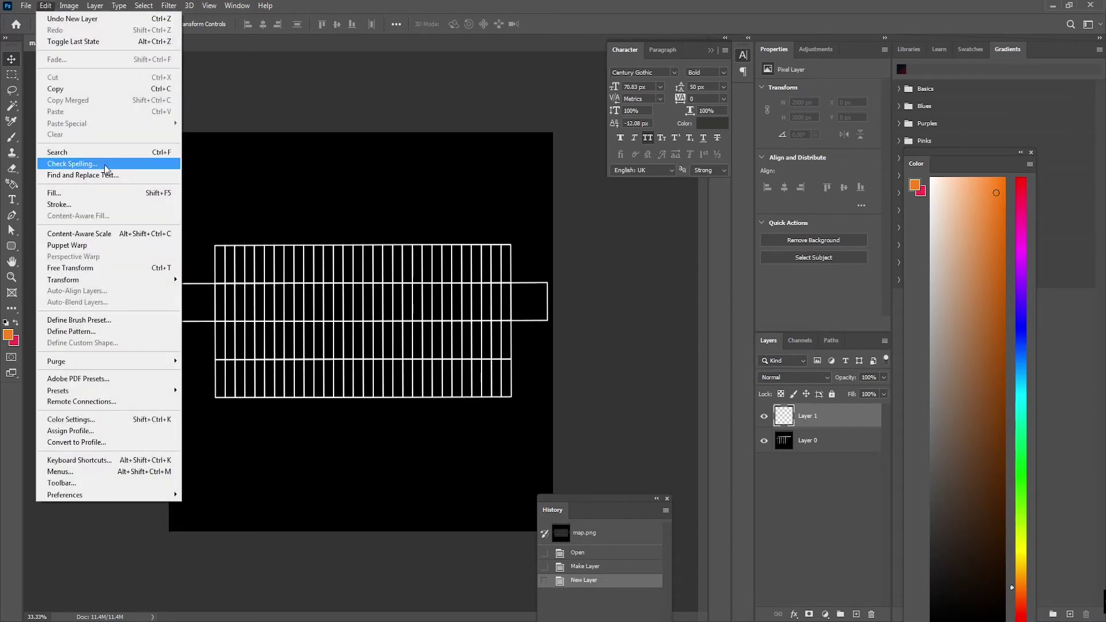
{"action": "left_click", "coordinate": [154, 192]}
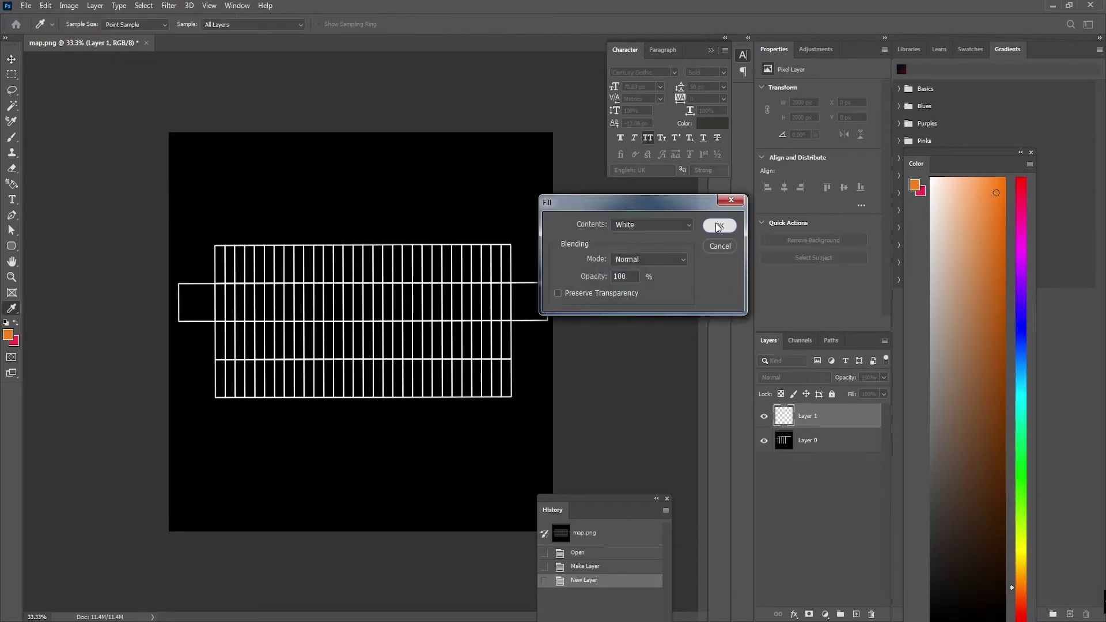
{"action": "left_click", "coordinate": [720, 220]}
- Give Layer 1 a pink-to-orange Gradient Overlay and move it beneath Layer 0
{"action": "double_click", "coordinate": [854, 422]}
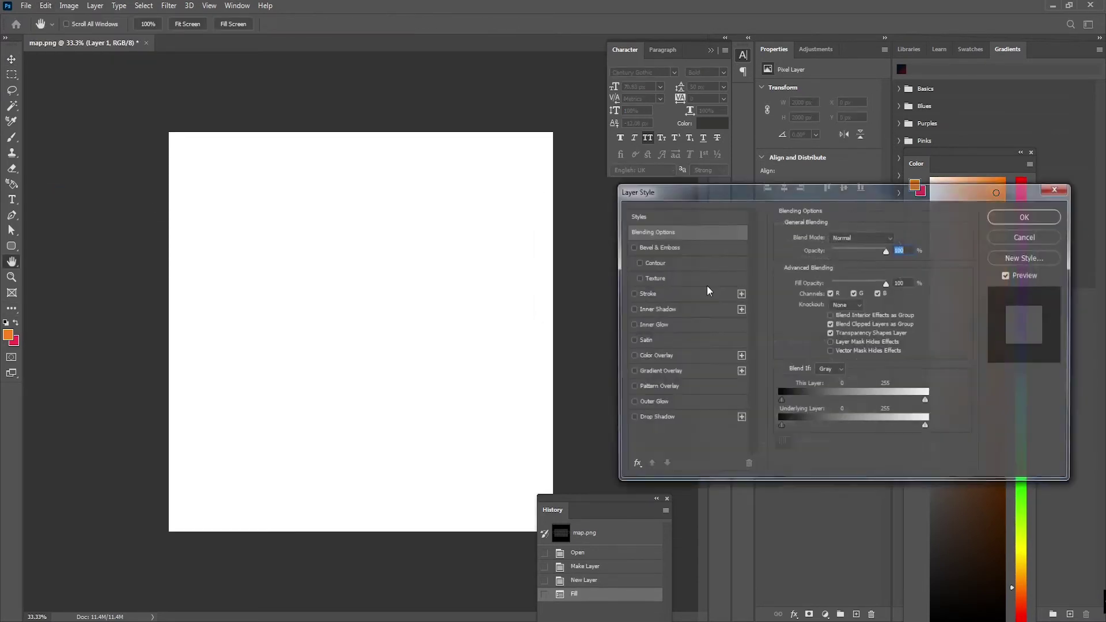
{"action": "left_click", "coordinate": [702, 372]}
{"action": "left_click_drag", "start_coordinate": [748, 192], "coordinate": [719, 193]}
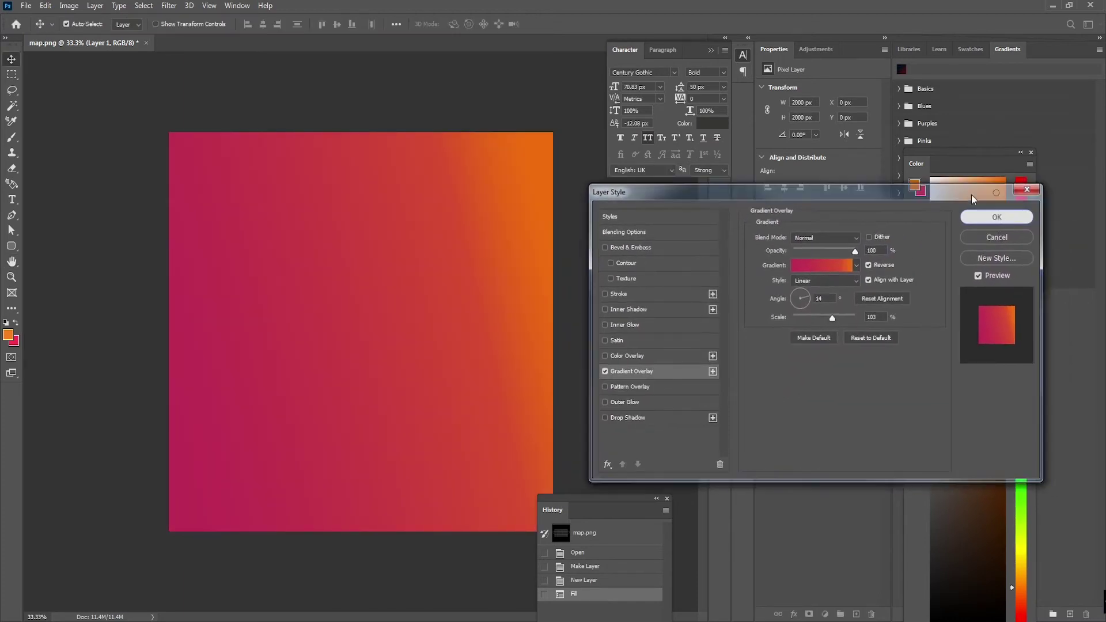
{"action": "key", "text": "Return"}
{"action": "left_click_drag", "start_coordinate": [825, 429], "coordinate": [851, 472]}
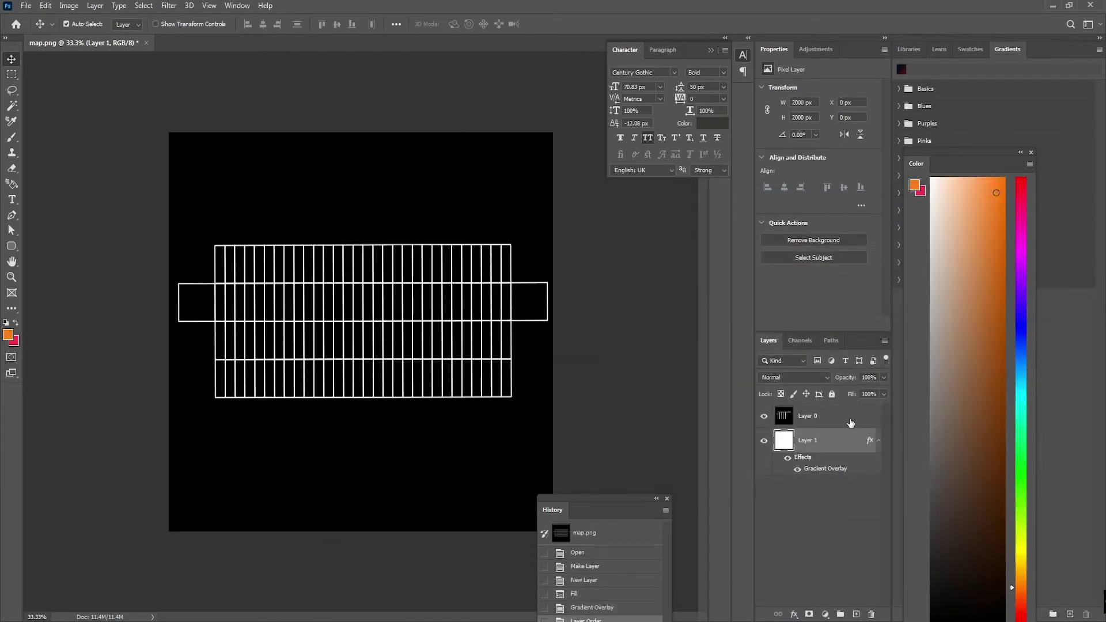
- Set Layer 0's opacity to 57% and zoom the canvas to 50%
{"action": "left_click", "coordinate": [357, 281]}
{"action": "left_click", "coordinate": [883, 378]}
{"action": "left_click_drag", "start_coordinate": [882, 395], "coordinate": [861, 395]}
{"action": "key", "text": "ctrl+plus"}
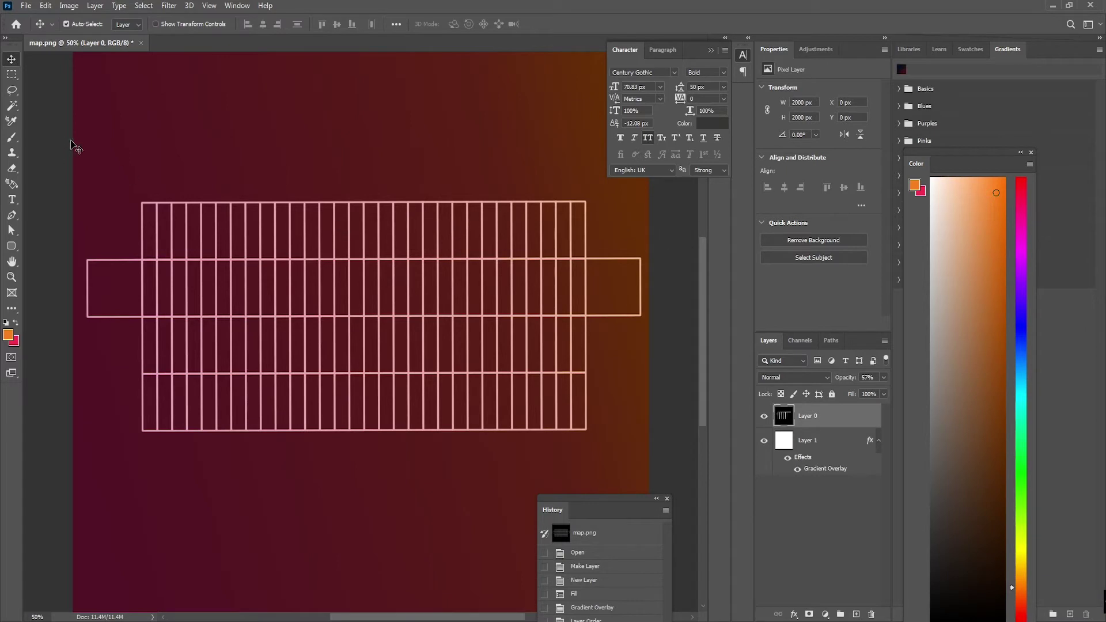
- Place a MOTION text layer, try enlarging it, then delete it
{"action": "left_click", "coordinate": [12, 199]}
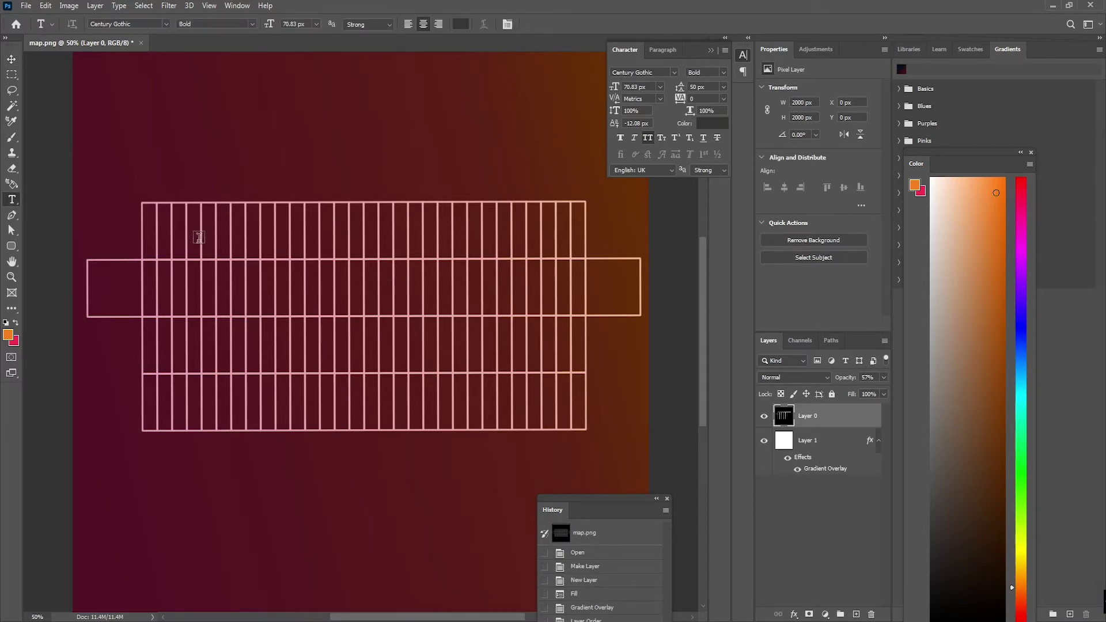
{"action": "left_click", "coordinate": [196, 238]}
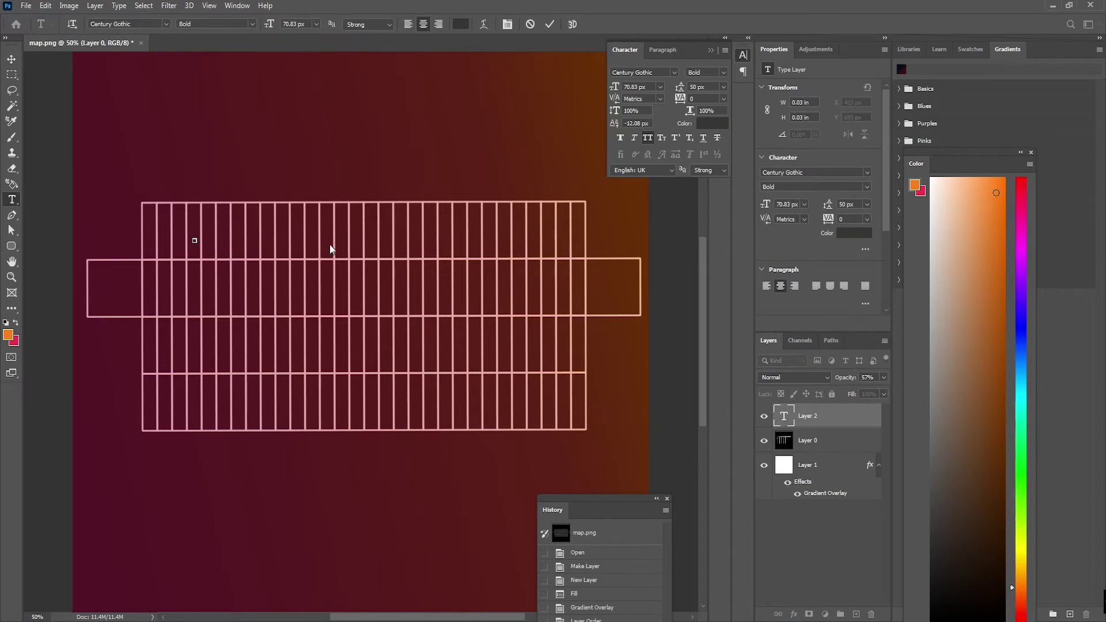
{"action": "left_click", "coordinate": [12, 59]}
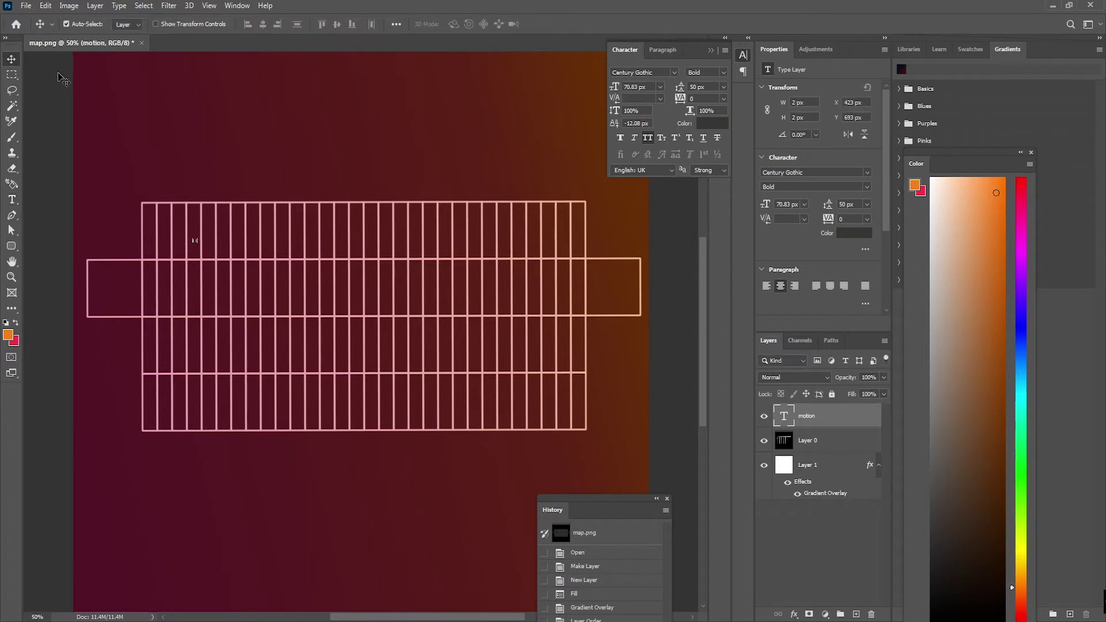
{"action": "key", "text": "ctrl+t"}
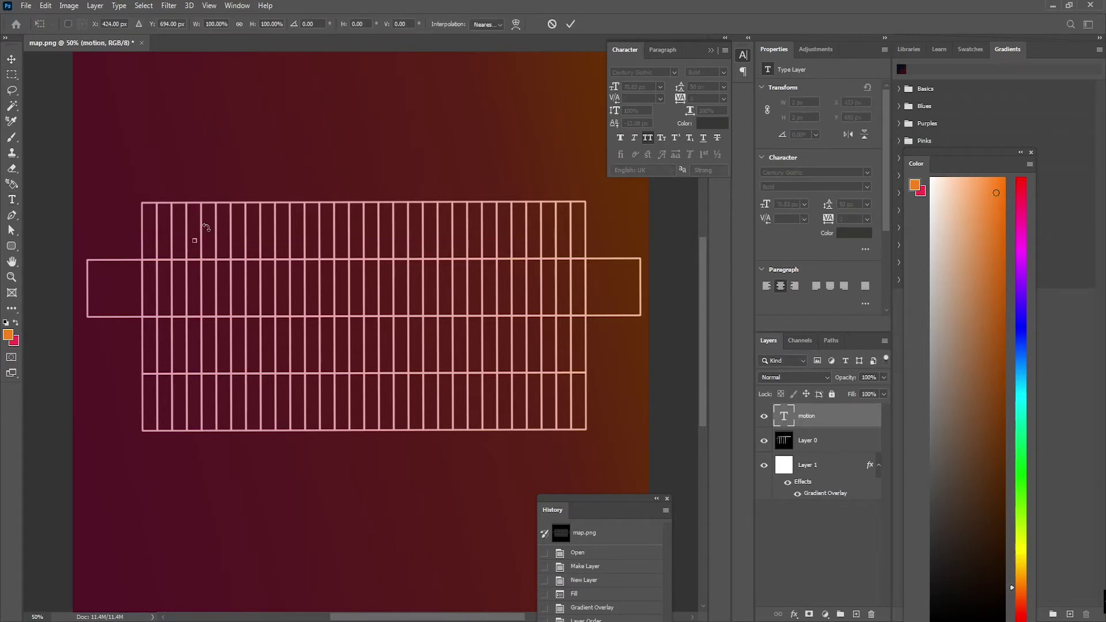
{"action": "left_click_drag", "start_coordinate": [196, 239], "coordinate": [396, 165]}
{"action": "key", "text": "Escape"}
{"action": "left_click", "coordinate": [871, 614]}
{"action": "left_click", "coordinate": [512, 240]}
- Type 'MOTION - CUBE TUTORIAL - MOTION' on a new text line near the top strip
{"action": "left_click", "coordinate": [11, 199]}
{"action": "left_click", "coordinate": [168, 236]}
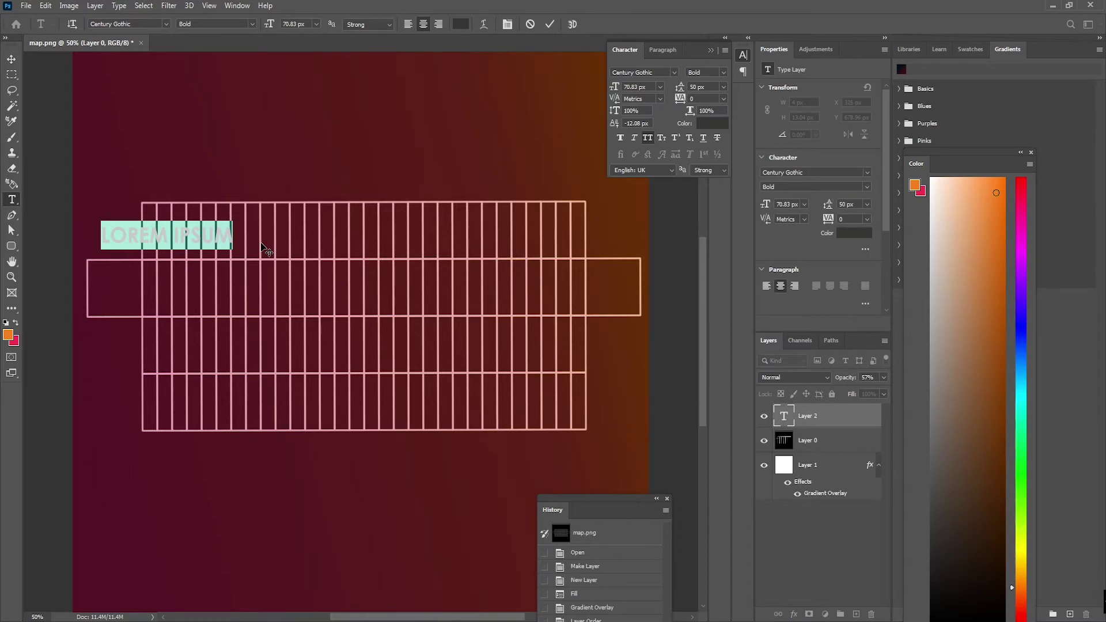
{"action": "type", "text": "M"}
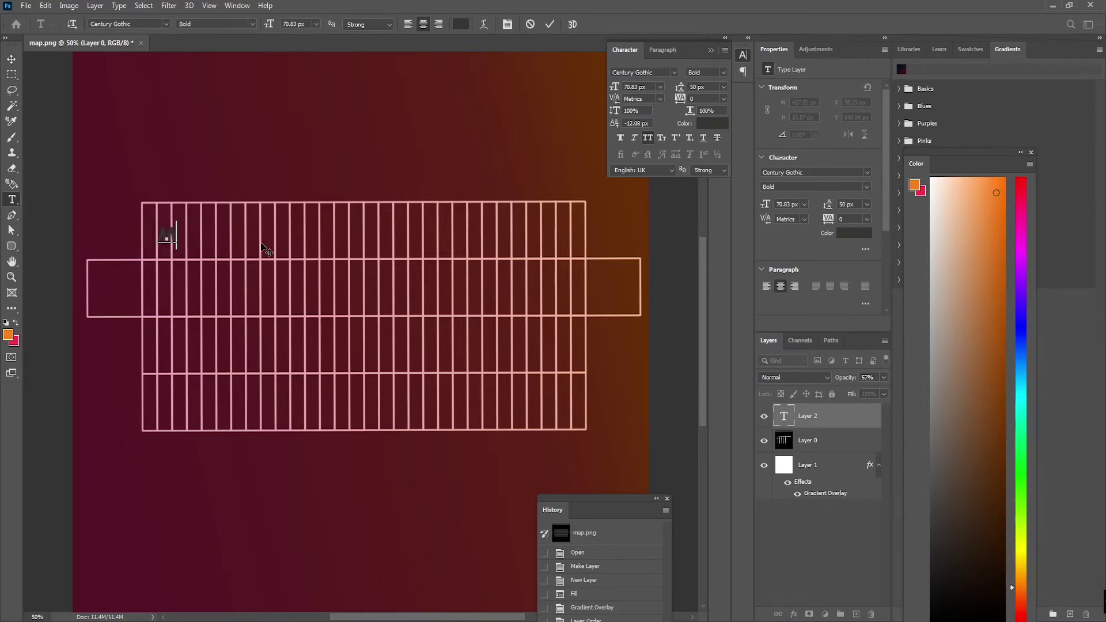
{"action": "type", "text": "OTION"}
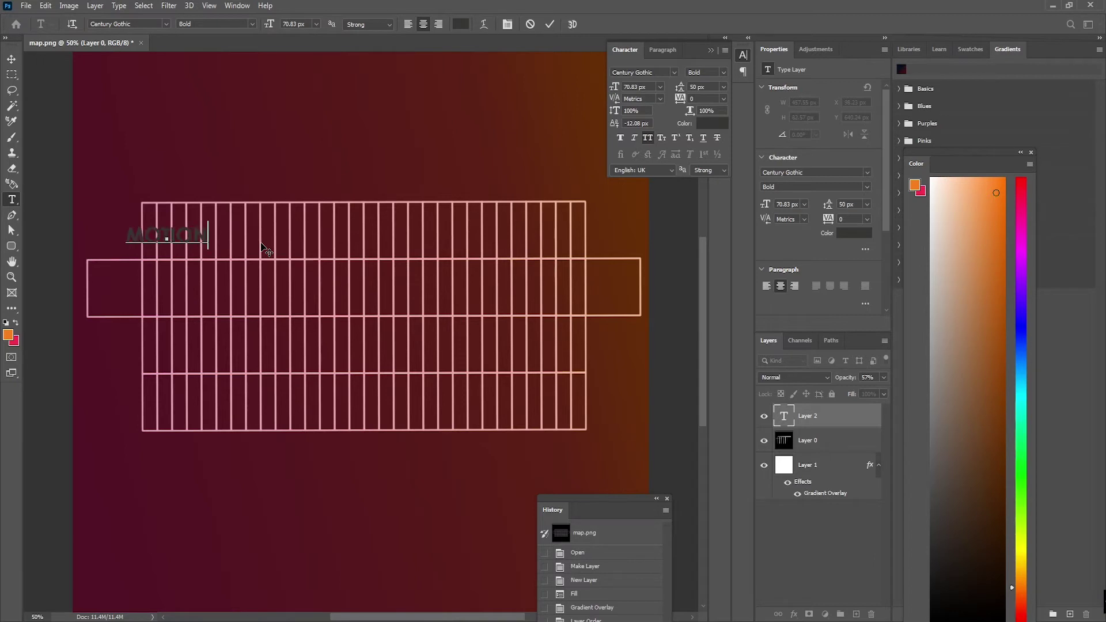
{"action": "type", "text": " - C"}
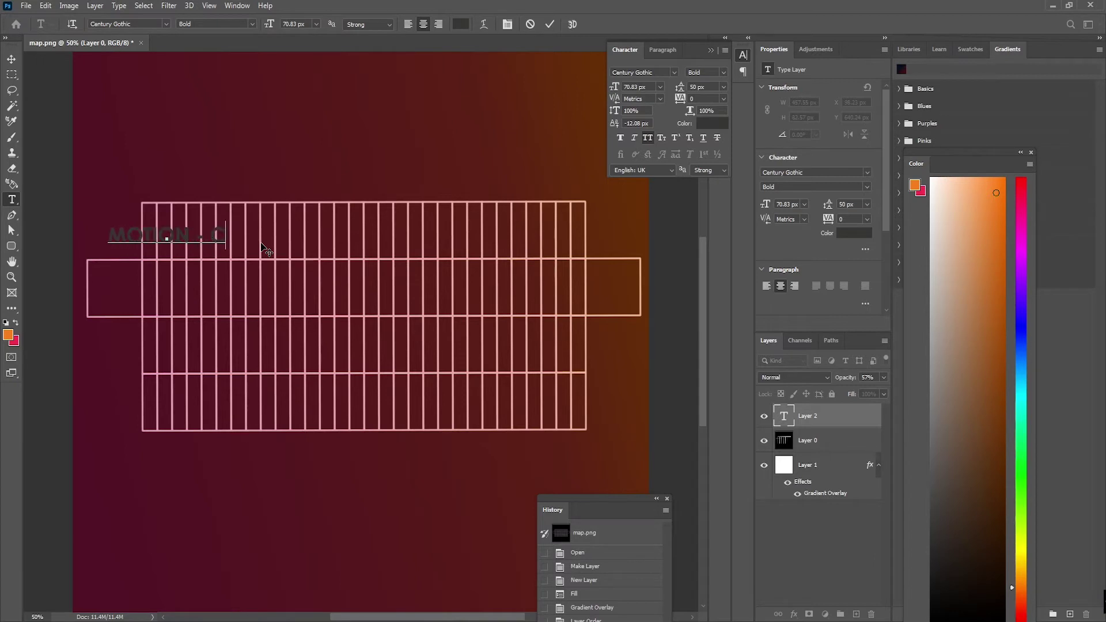
{"action": "type", "text": "UBE"}
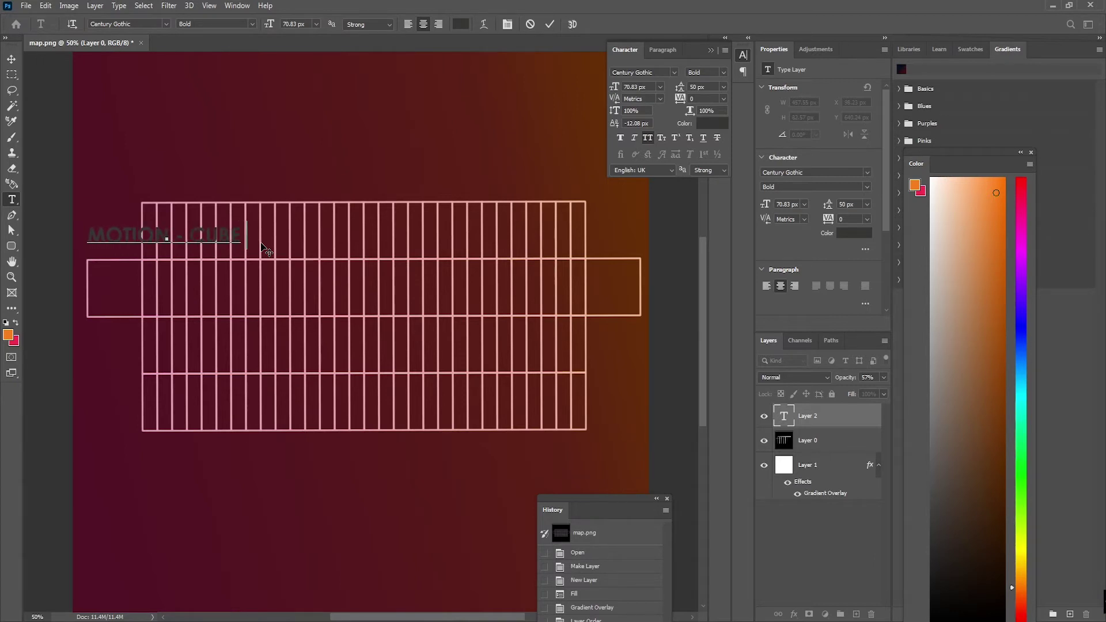
{"action": "type", "text": " TUTO"}
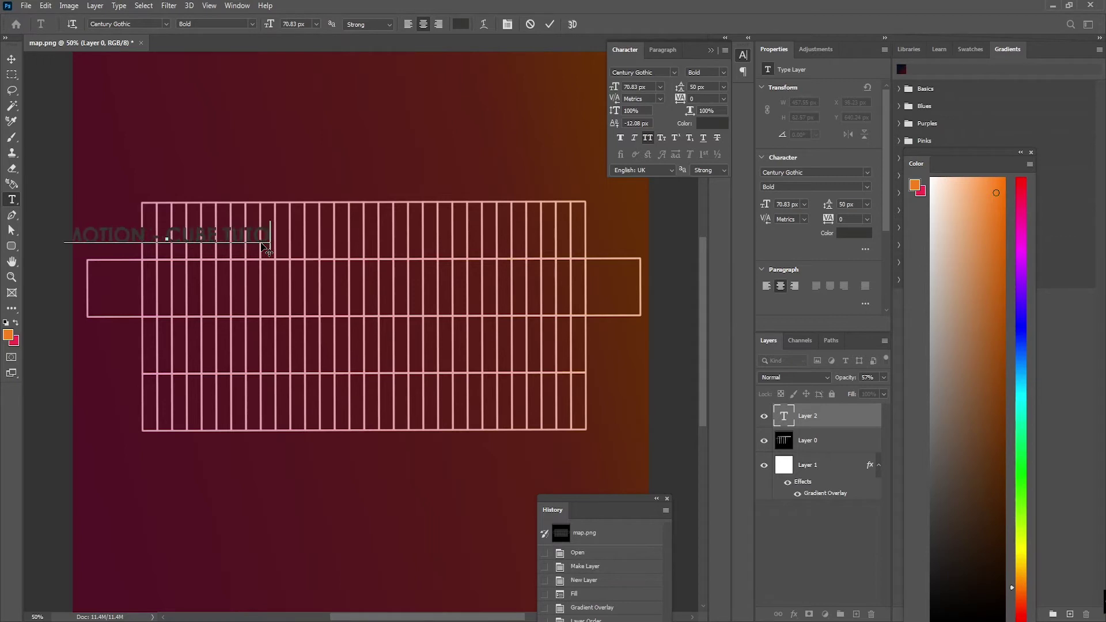
{"action": "type", "text": "RIAL"}
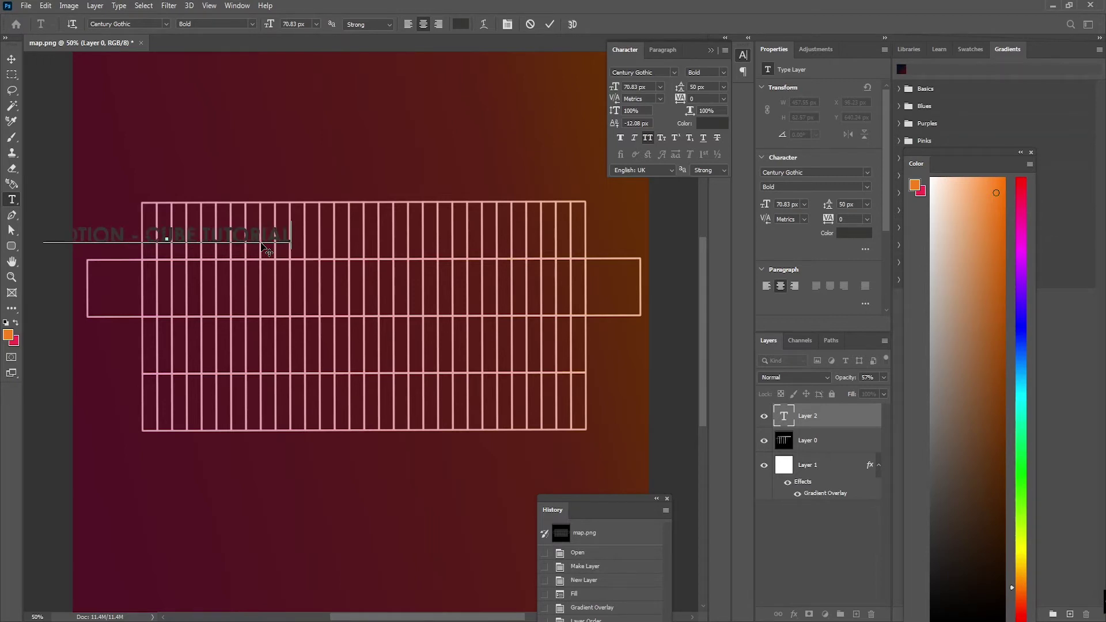
{"action": "type", "text": " -"}
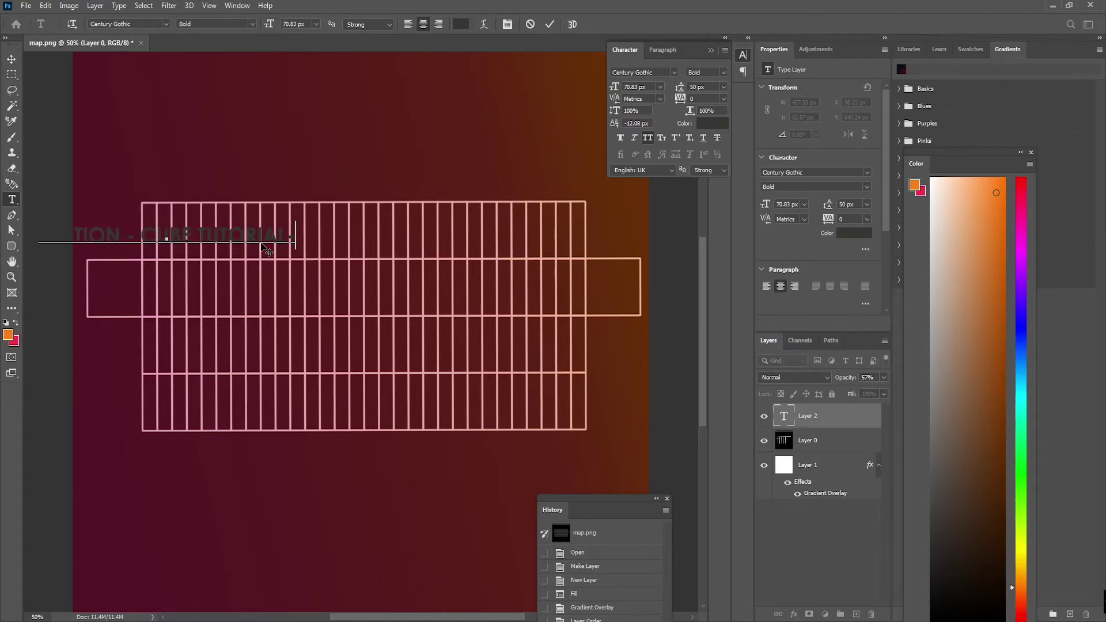
{"action": "type", "text": " MOTION"}
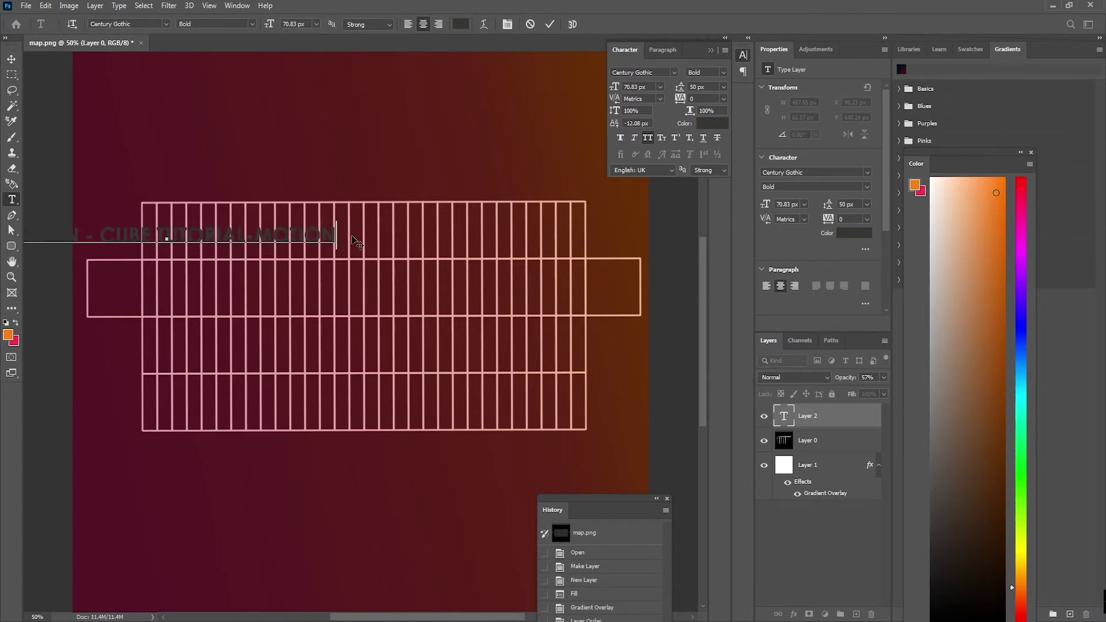
- Commit the title text and change its colour to white
{"action": "key", "text": "ctrl+Return"}
{"action": "key", "text": "v"}
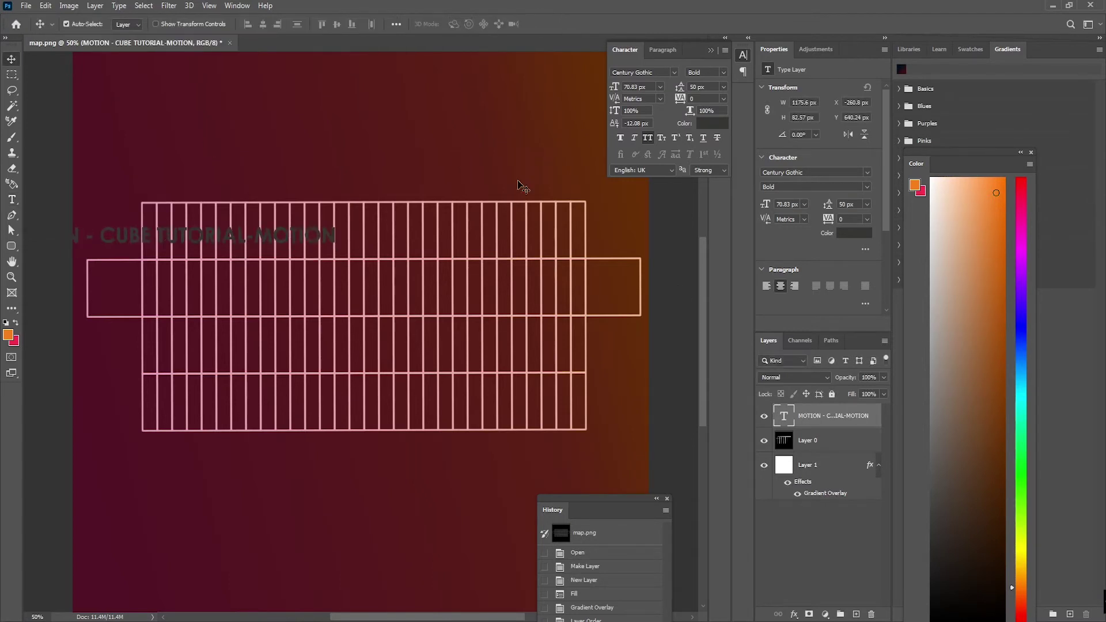
{"action": "double_click", "coordinate": [783, 417]}
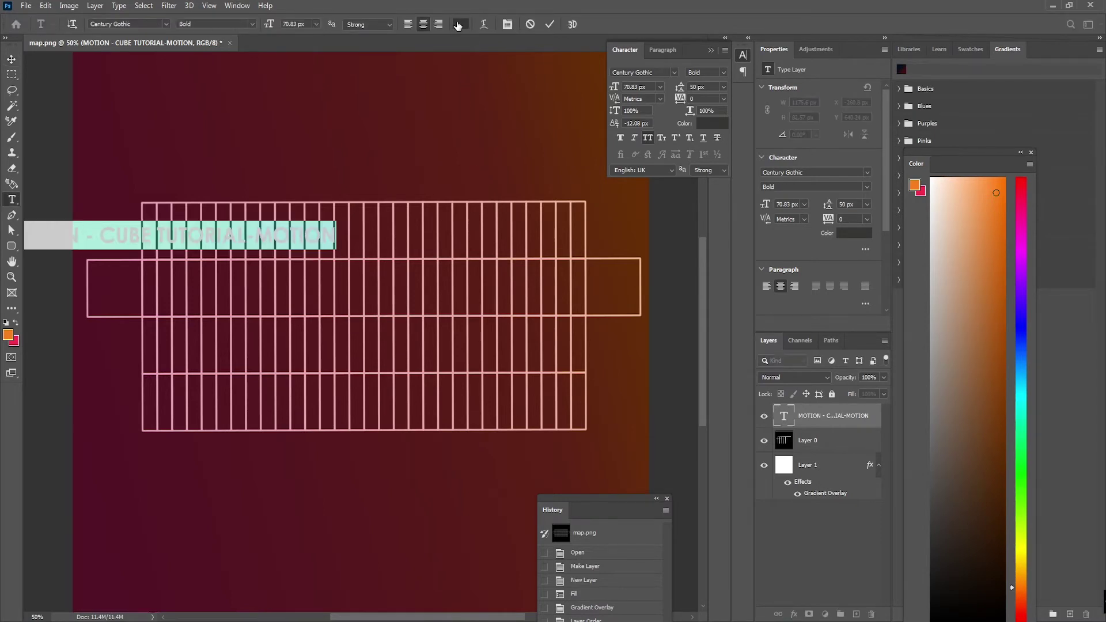
{"action": "left_click", "coordinate": [460, 26]}
{"action": "left_click", "coordinate": [497, 267]}
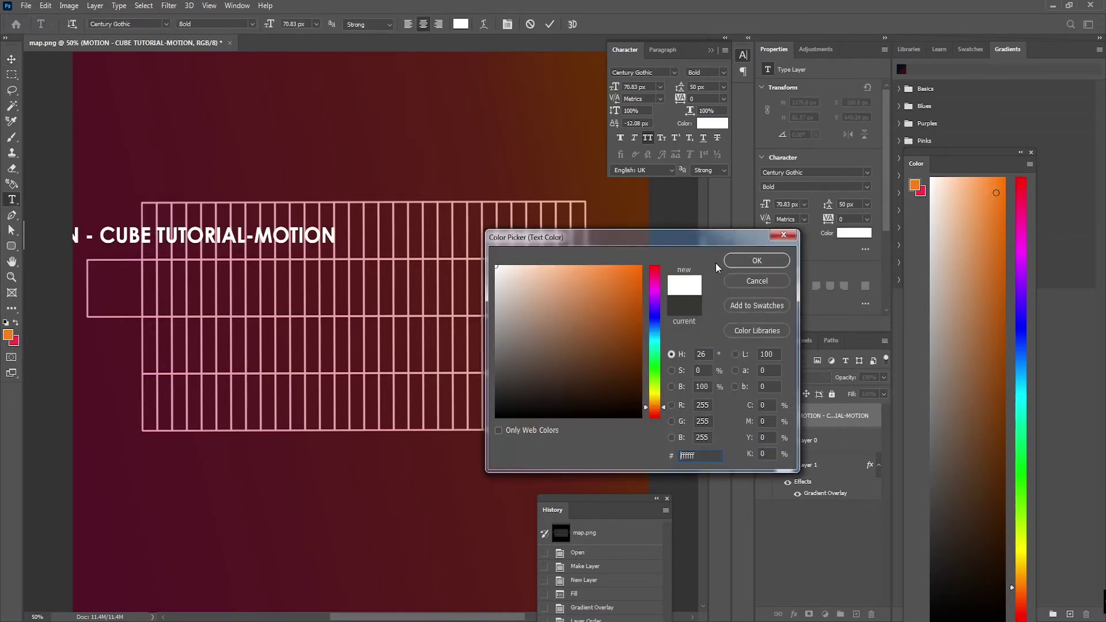
{"action": "left_click", "coordinate": [754, 262]}
{"action": "left_click", "coordinate": [11, 60]}
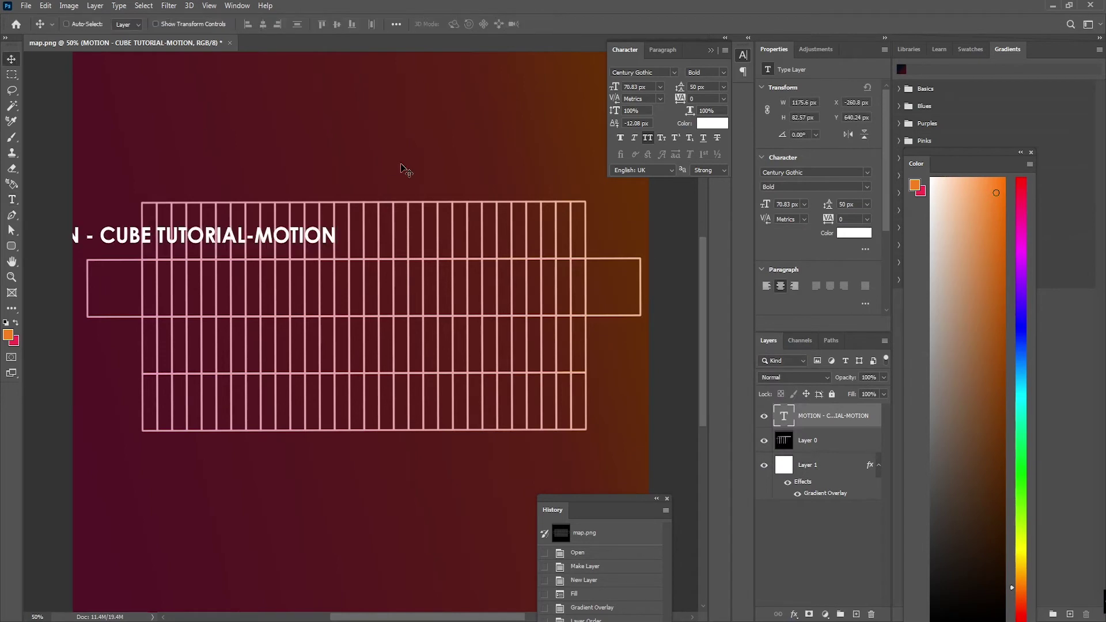
- Move the title right over the grid, duplicate it below the middle strip, and flip the copy upside down
{"action": "key", "text": "ctrl+t"}
{"action": "left_click_drag", "start_coordinate": [305, 242], "coordinate": [568, 216]}
{"action": "left_click", "coordinate": [10, 59]}
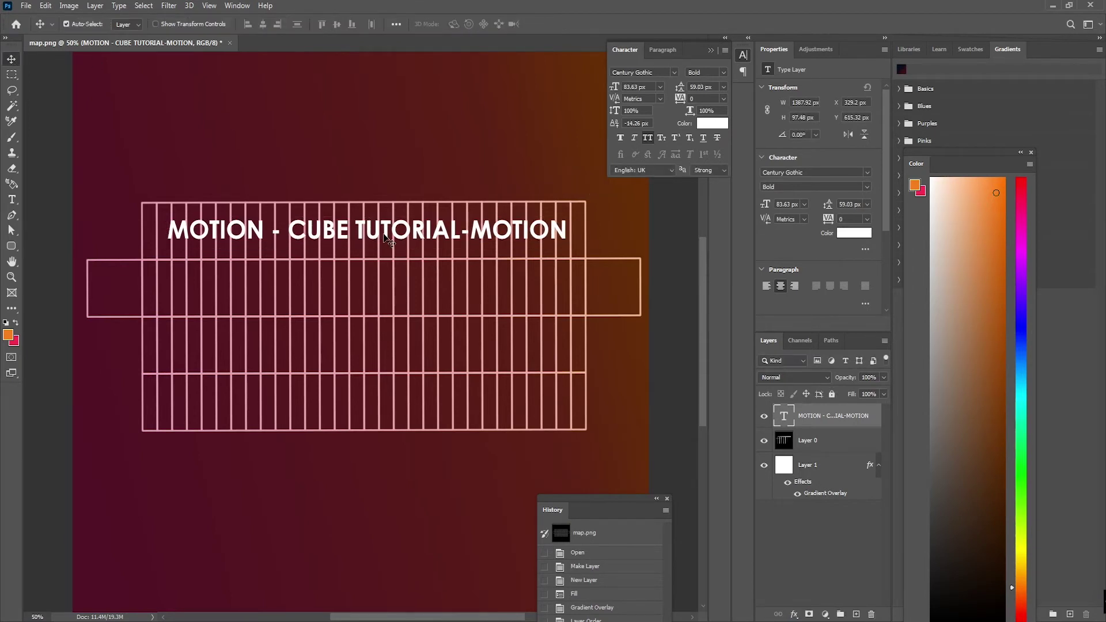
{"action": "left_click_drag", "start_coordinate": [387, 232], "coordinate": [413, 347], "text": "alt"}
{"action": "key", "text": "ctrl+t"}
{"action": "left_click_drag", "start_coordinate": [582, 377], "coordinate": [326, 321]}
{"action": "left_click", "coordinate": [8, 60]}
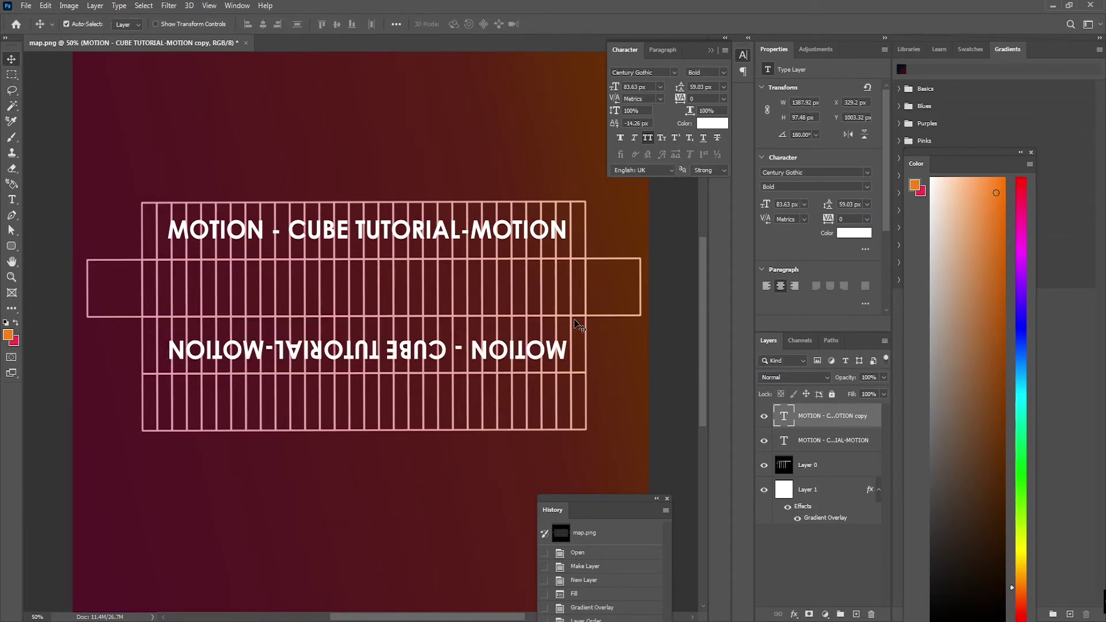
- Nudge the upside-down copy and the upright MOTION text into alignment with arrow keys
{"action": "key", "text": "Up"}
{"action": "key", "text": "Up"}
{"action": "key", "text": "Up"}
{"action": "key", "text": "Up"}
{"action": "key", "text": "Up"}
{"action": "key", "text": "Up"}
{"action": "key", "text": "Up"}
{"action": "key", "text": "Up"}
{"action": "key", "text": "Left"}
{"action": "key", "text": "Left"}
{"action": "key", "text": "Left"}
{"action": "key", "text": "Left"}
{"action": "key", "text": "Left"}
{"action": "key", "text": "Left"}
{"action": "key", "text": "Left"}
{"action": "key", "text": "Left"}
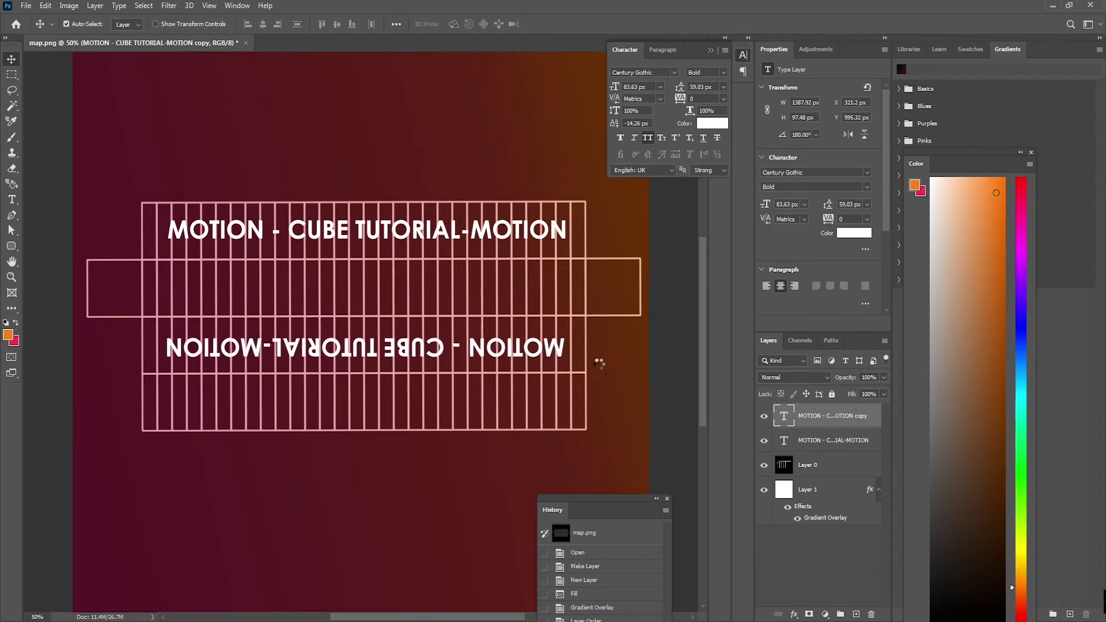
{"action": "key", "text": "Left"}
{"action": "key", "text": "Left"}
{"action": "key", "text": "Left"}
{"action": "key", "text": "Left"}
{"action": "key", "text": "Left"}
{"action": "key", "text": "Left"}
{"action": "key", "text": "Left"}
{"action": "key", "text": "Left"}
{"action": "key", "text": "Left"}
{"action": "key", "text": "Left"}
{"action": "key", "text": "Left"}
{"action": "key", "text": "Left"}
{"action": "key", "text": "Left"}
{"action": "key", "text": "Left"}
{"action": "key", "text": "Left"}
{"action": "key", "text": "Left"}
{"action": "key", "text": "Left"}
{"action": "key", "text": "Left"}
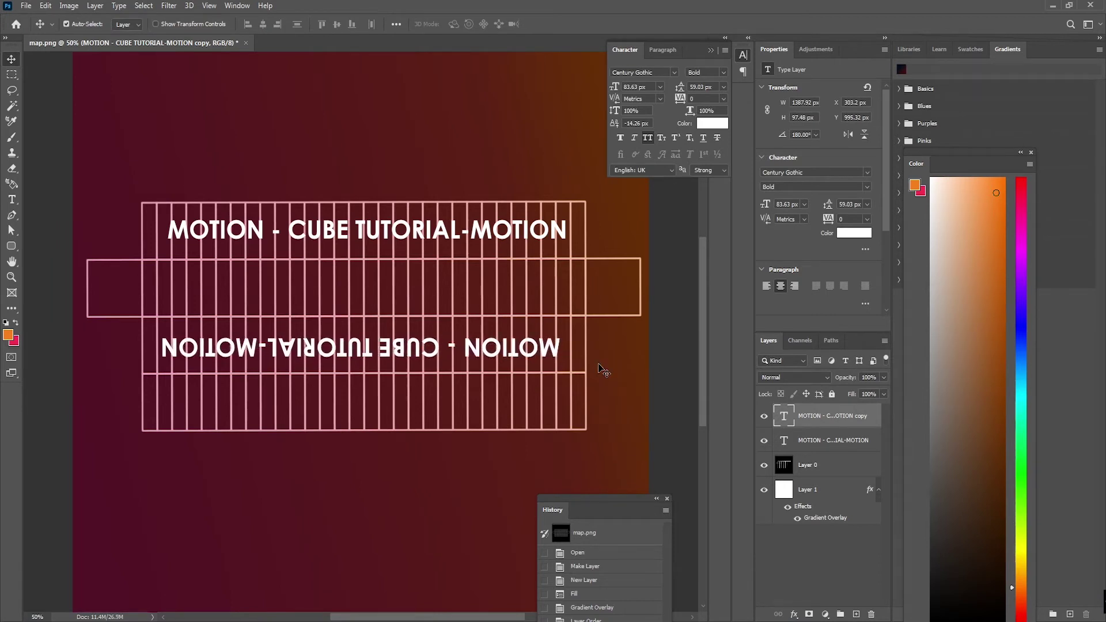
{"action": "key", "text": "Right"}
{"action": "key", "text": "Right"}
{"action": "key", "text": "Right"}
{"action": "key", "text": "Right"}
{"action": "key", "text": "Right"}
{"action": "key", "text": "Right"}
{"action": "key", "text": "Right"}
{"action": "key", "text": "Right"}
{"action": "key", "text": "Right"}
{"action": "key", "text": "Right"}
{"action": "key", "text": "Right"}
{"action": "key", "text": "Right"}
{"action": "key", "text": "Right"}
{"action": "key", "text": "Right"}
{"action": "key", "text": "Right"}
{"action": "key", "text": "Right"}
{"action": "key", "text": "Right"}
{"action": "key", "text": "Right"}
{"action": "key", "text": "Up"}
{"action": "key", "text": "Up"}
{"action": "key", "text": "Up"}
{"action": "key", "text": "Up"}
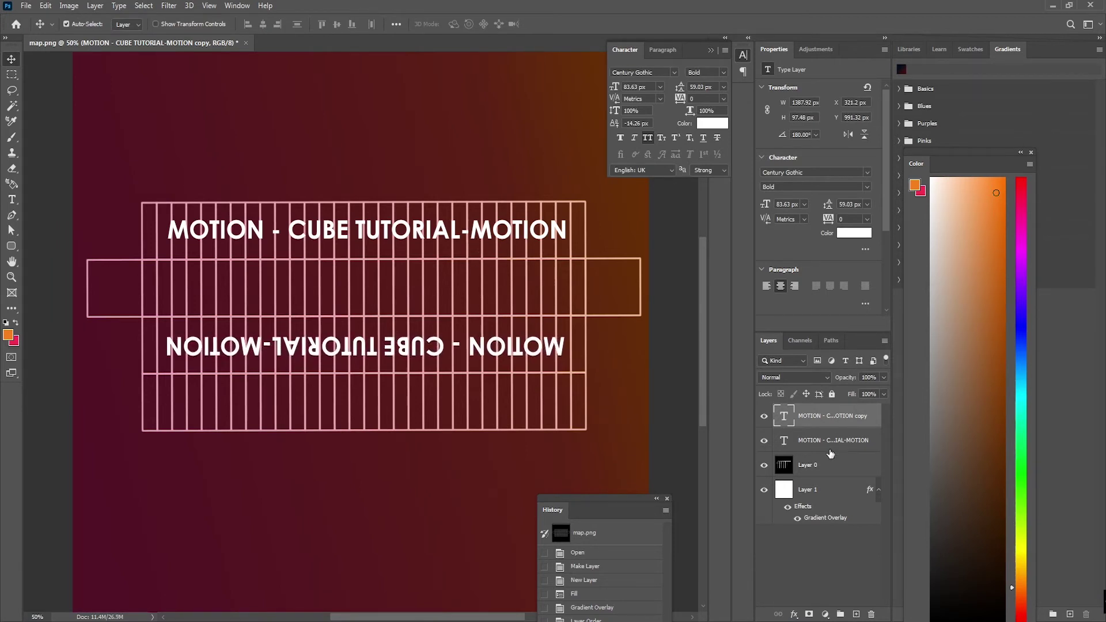
{"action": "left_click", "coordinate": [831, 441]}
{"action": "key", "text": "Right"}
{"action": "key", "text": "Right"}
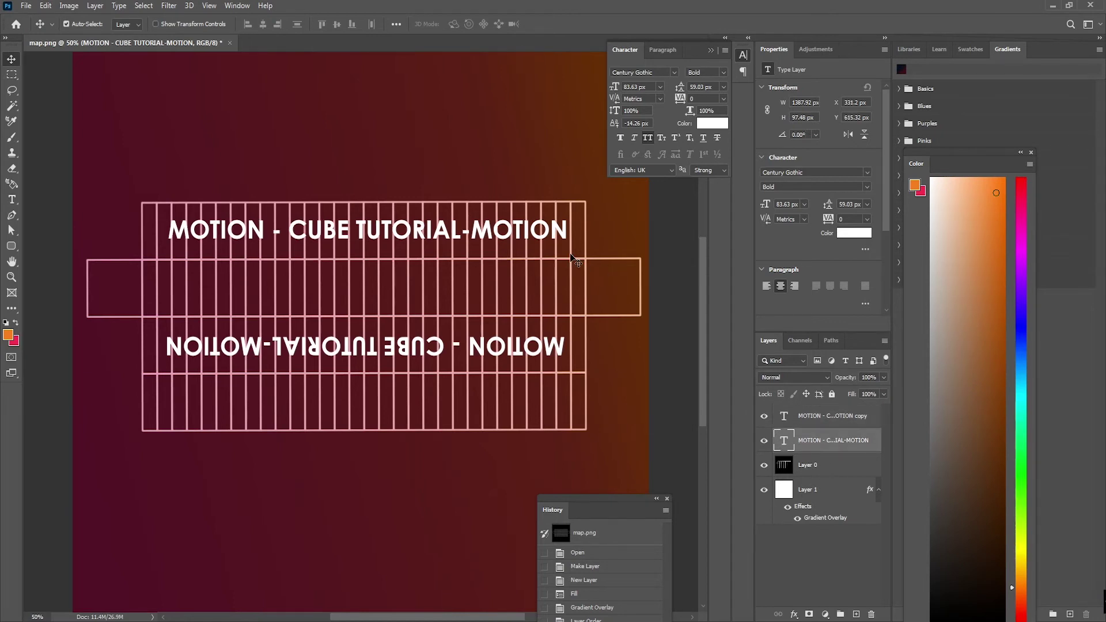
{"action": "key", "text": "Down"}
{"action": "key", "text": "Down"}
{"action": "key", "text": "Left"}
{"action": "key", "text": "Left"}
{"action": "key", "text": "Left"}
{"action": "key", "text": "Left"}
{"action": "key", "text": "Left"}
{"action": "key", "text": "Left"}
{"action": "key", "text": "Left"}
{"action": "key", "text": "Left"}
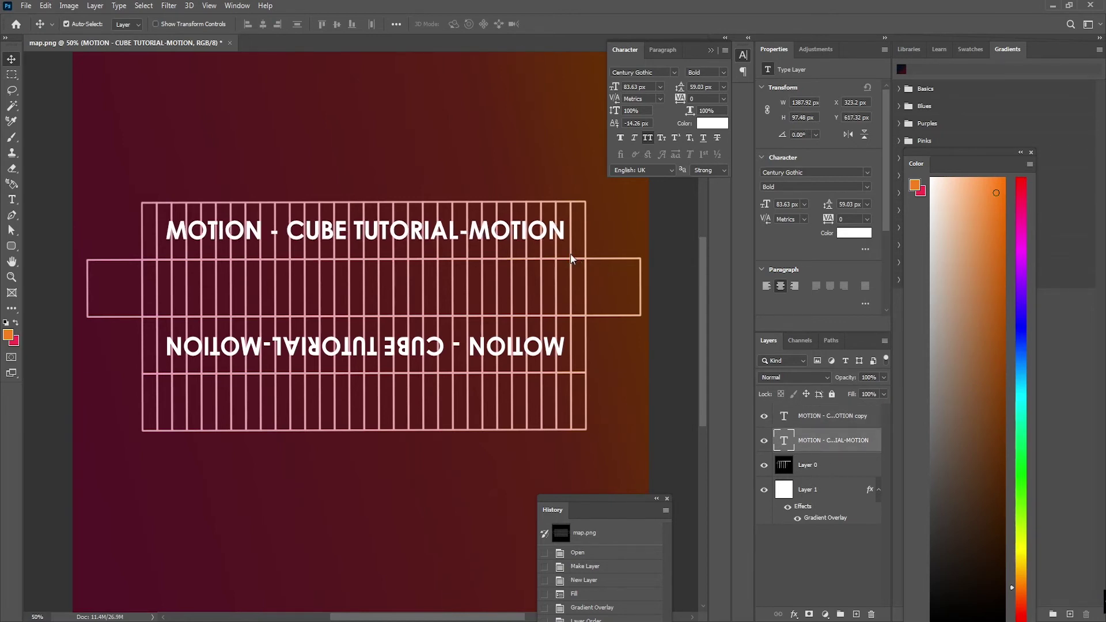
{"action": "key", "text": "Down"}
{"action": "key", "text": "Down"}
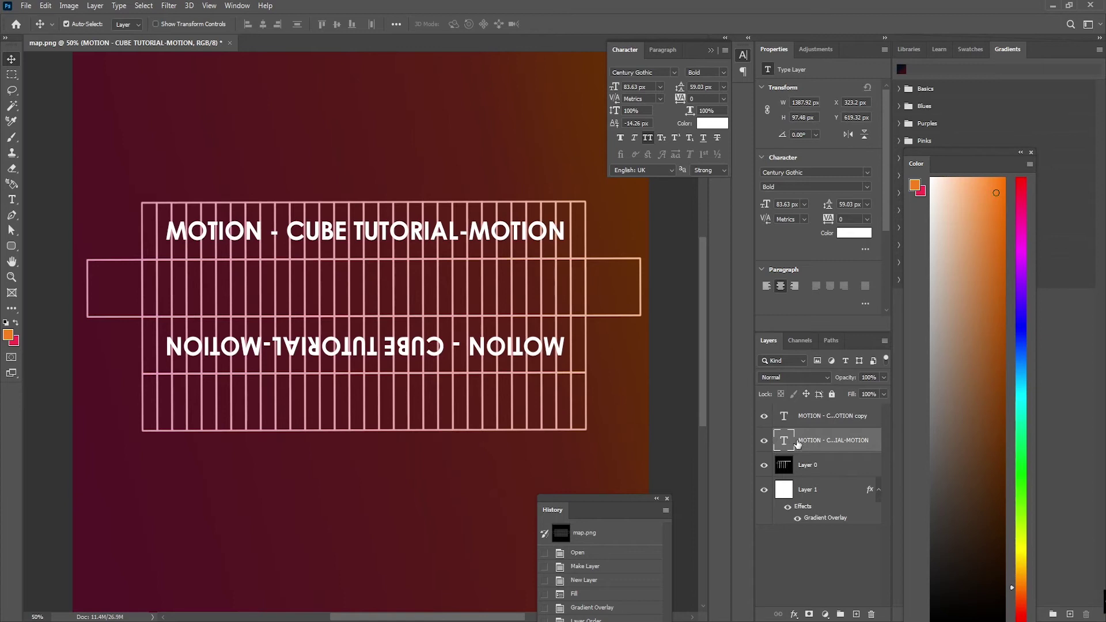
- Hide the Layer 0 grid and save the map as a JPEG
{"action": "left_click", "coordinate": [765, 466]}
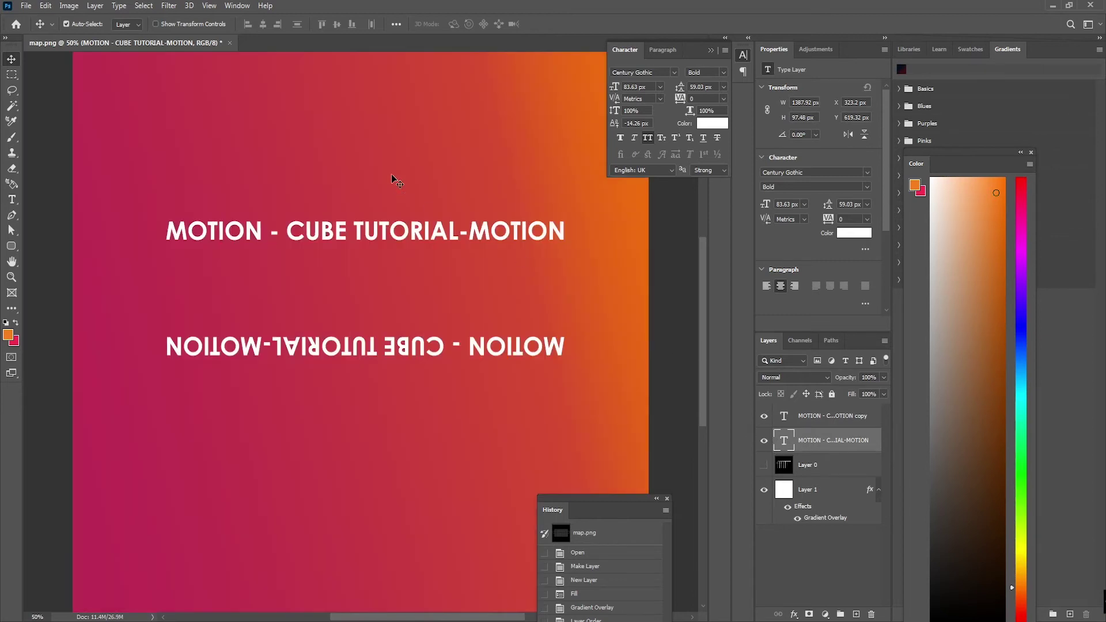
{"action": "left_click", "coordinate": [26, 5]}
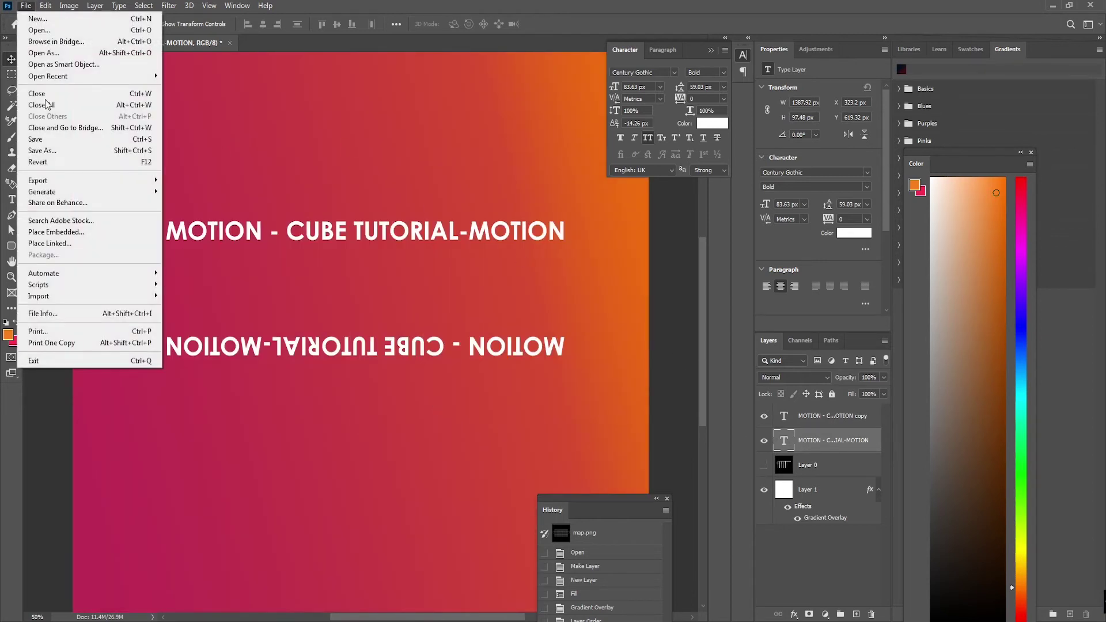
{"action": "left_click", "coordinate": [102, 151]}
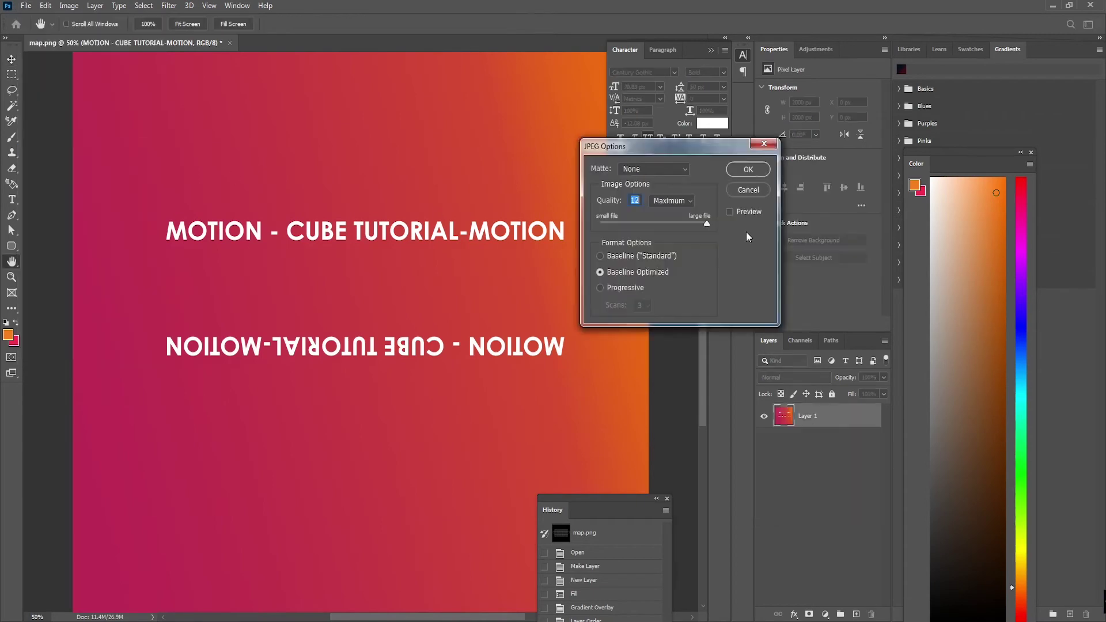
{"action": "left_click", "coordinate": [749, 169]}
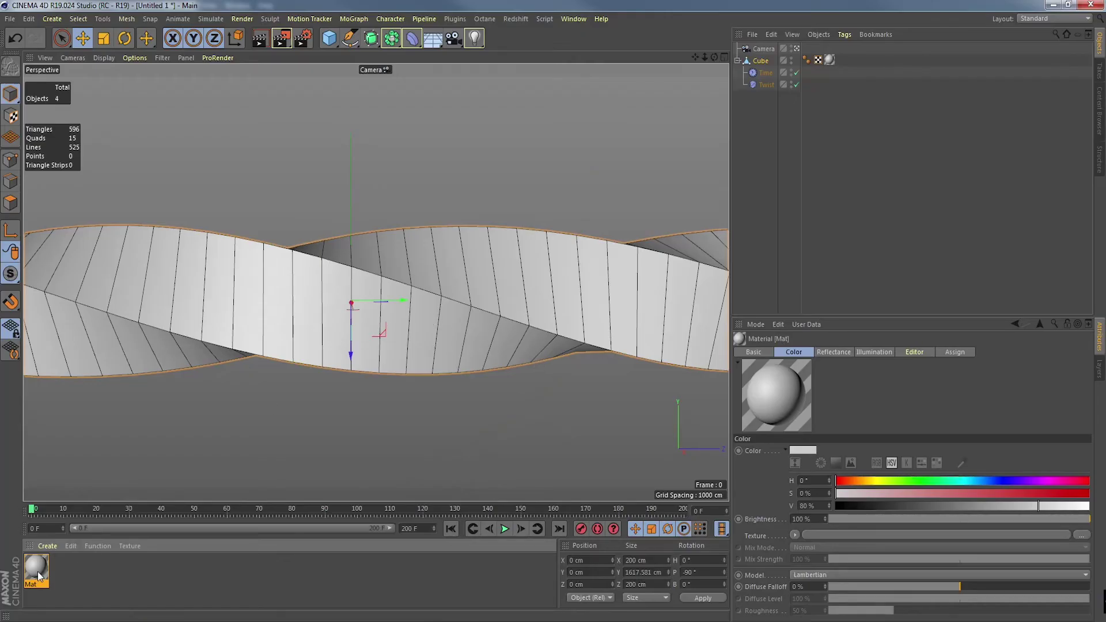
- Load map.jpg as the Mat material's colour texture, copying it to the project location
{"action": "double_click", "coordinate": [37, 572]}
{"action": "left_click_drag", "start_coordinate": [369, 99], "coordinate": [741, 82]}
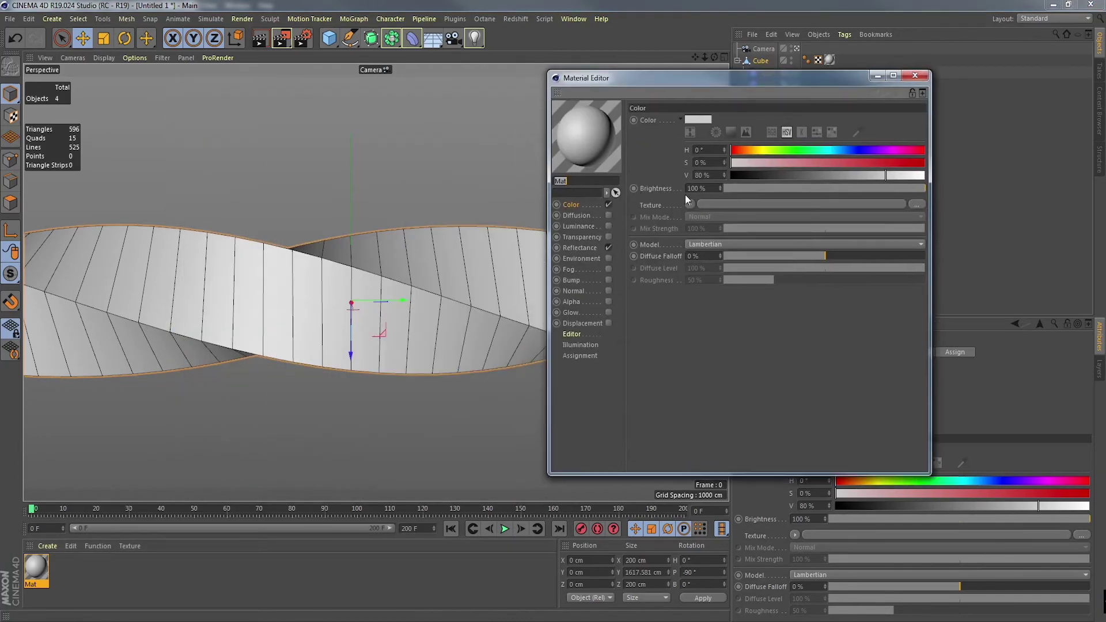
{"action": "left_click", "coordinate": [917, 206]}
{"action": "left_click", "coordinate": [630, 167]}
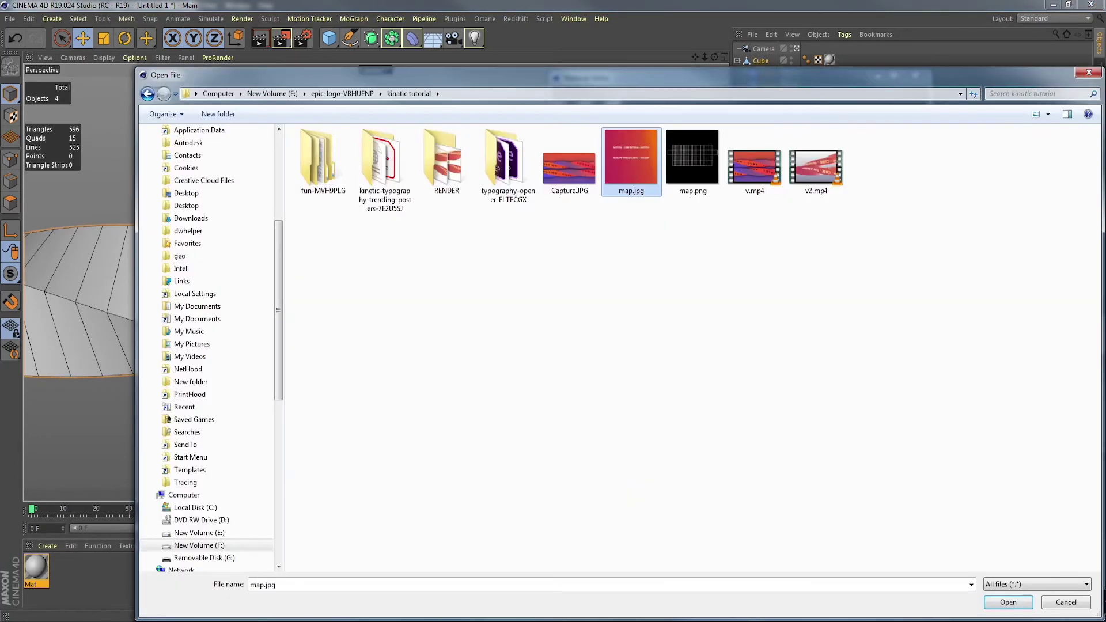
{"action": "left_click", "coordinate": [1008, 602]}
{"action": "left_click", "coordinate": [572, 360]}
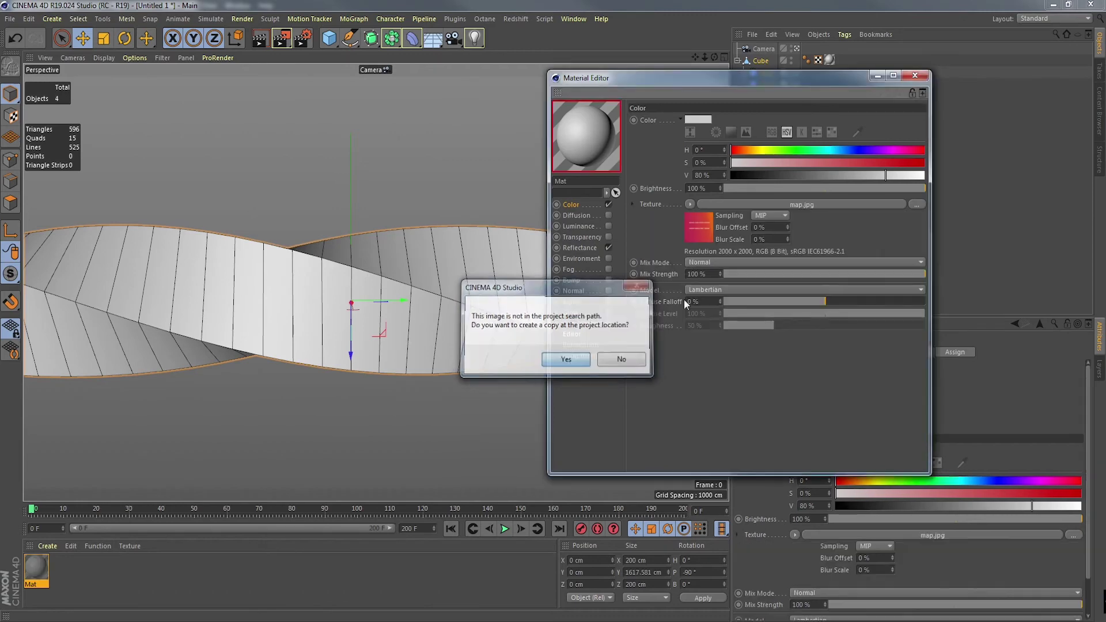
{"action": "left_click_drag", "start_coordinate": [724, 78], "coordinate": [753, 96]}
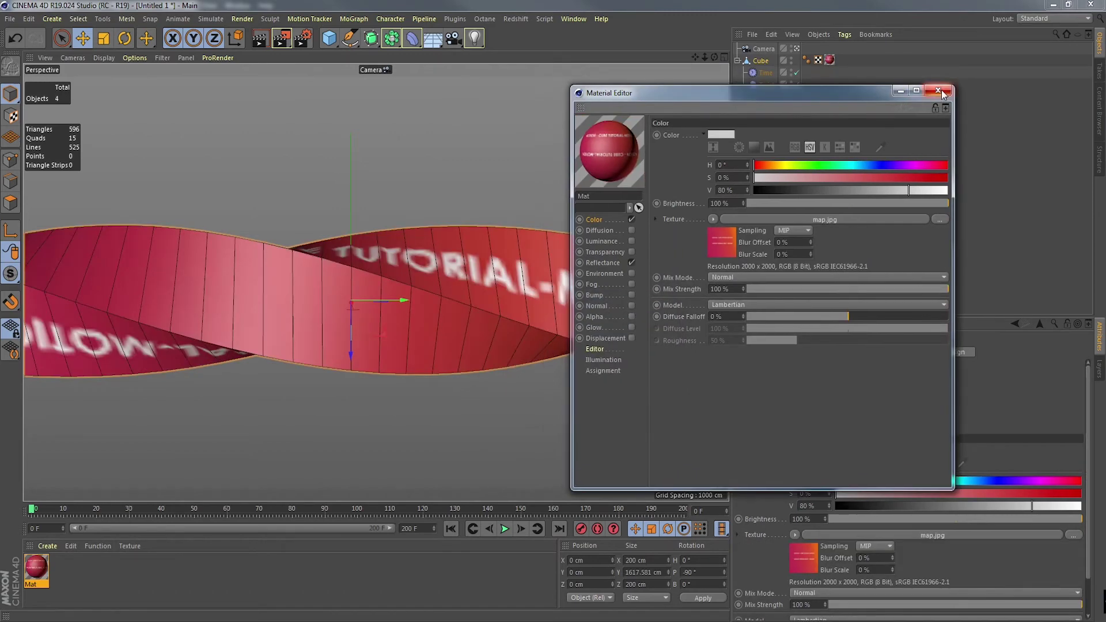
{"action": "left_click", "coordinate": [940, 92]}
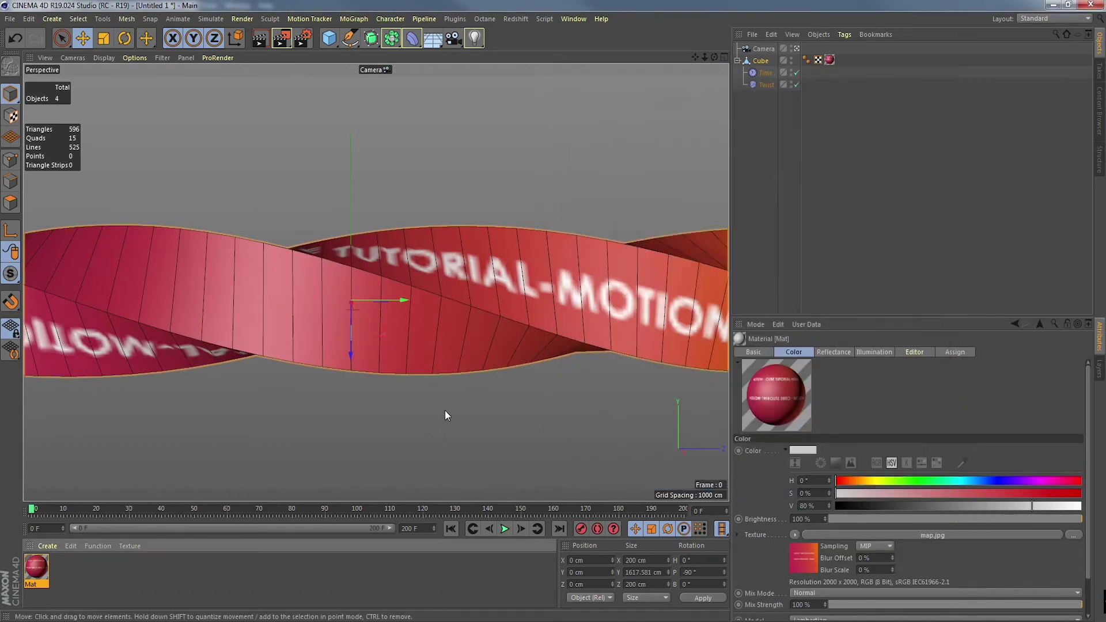
- Play the animation, dolly the Camera back so MOTION fits, and stop at frame 62
{"action": "left_click", "coordinate": [505, 529]}
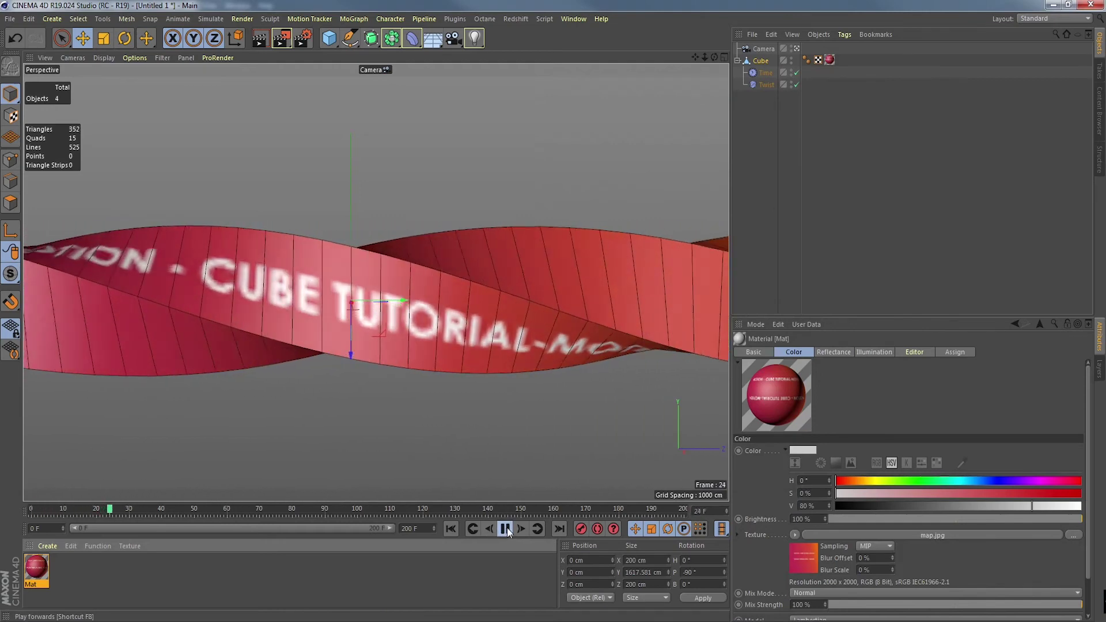
{"action": "left_click", "coordinate": [506, 528]}
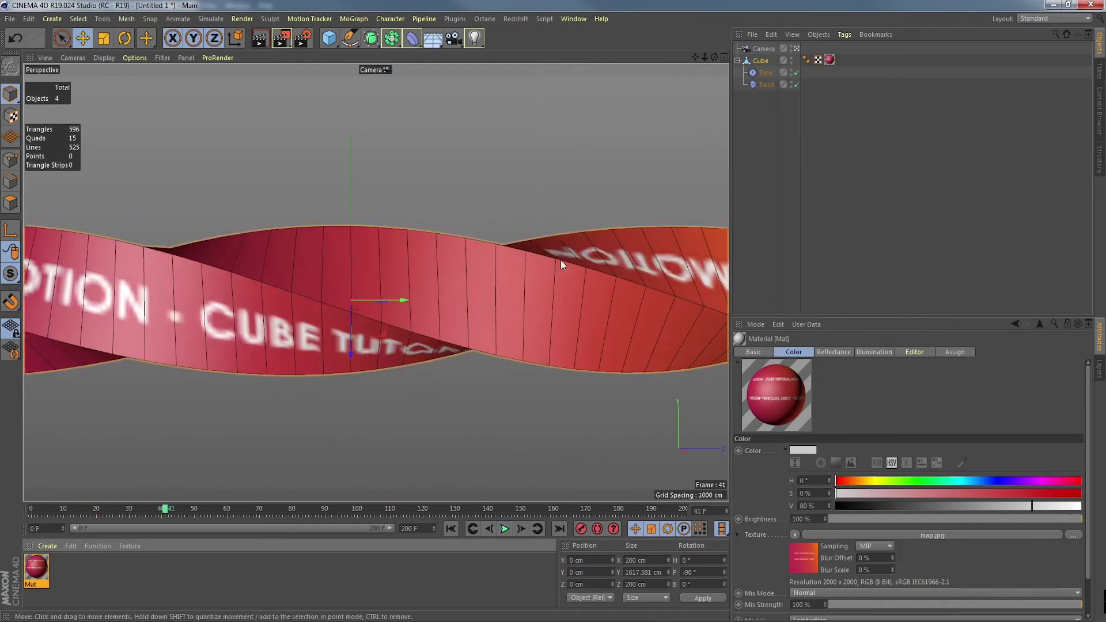
{"action": "left_click", "coordinate": [737, 61]}
{"action": "left_click", "coordinate": [764, 50]}
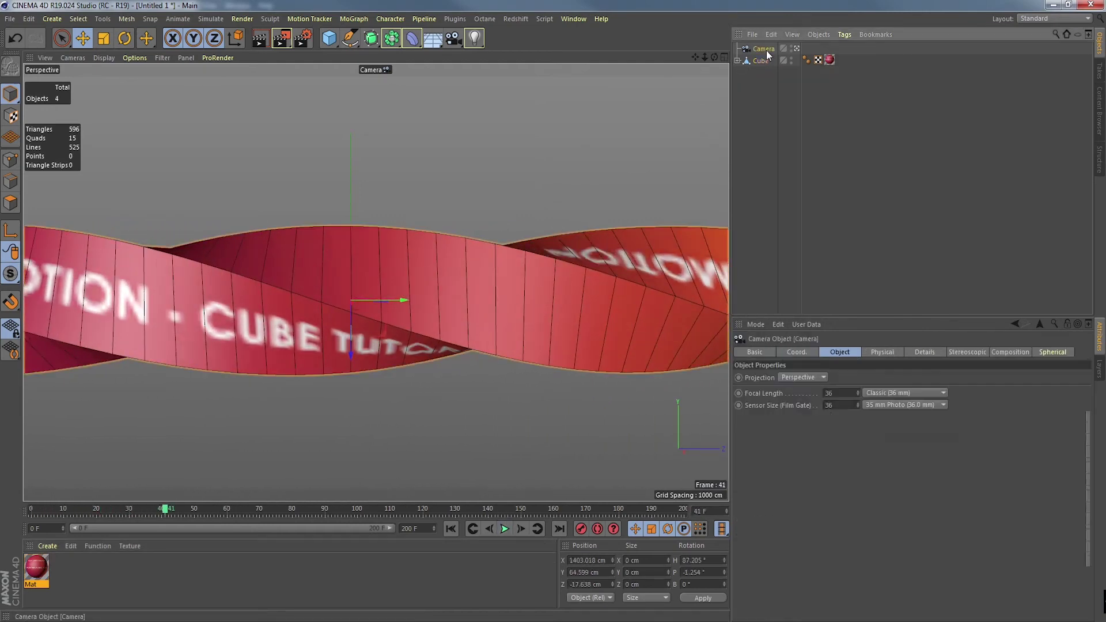
{"action": "right_click_drag", "start_coordinate": [572, 237], "coordinate": [406, 195], "text": "alt"}
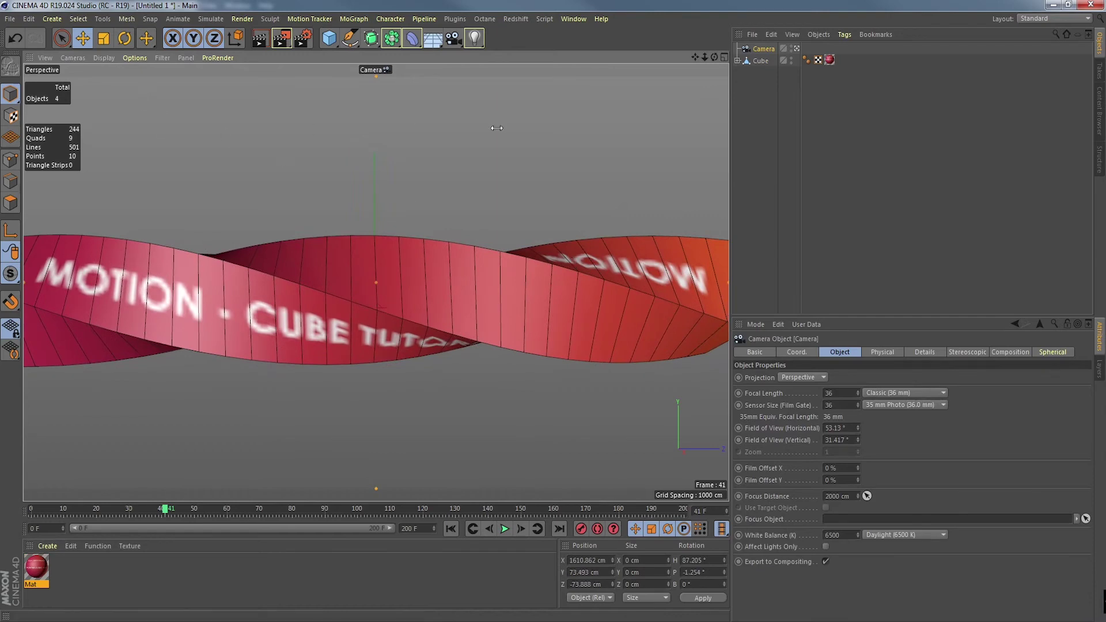
{"action": "left_click", "coordinate": [504, 528]}
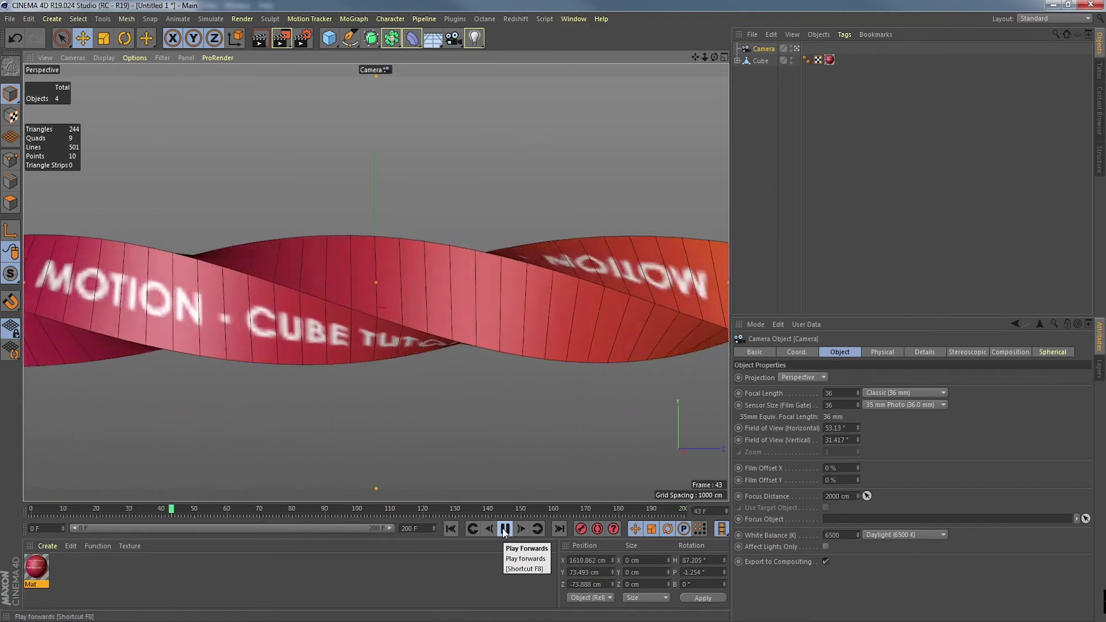
{"action": "left_click", "coordinate": [504, 529]}
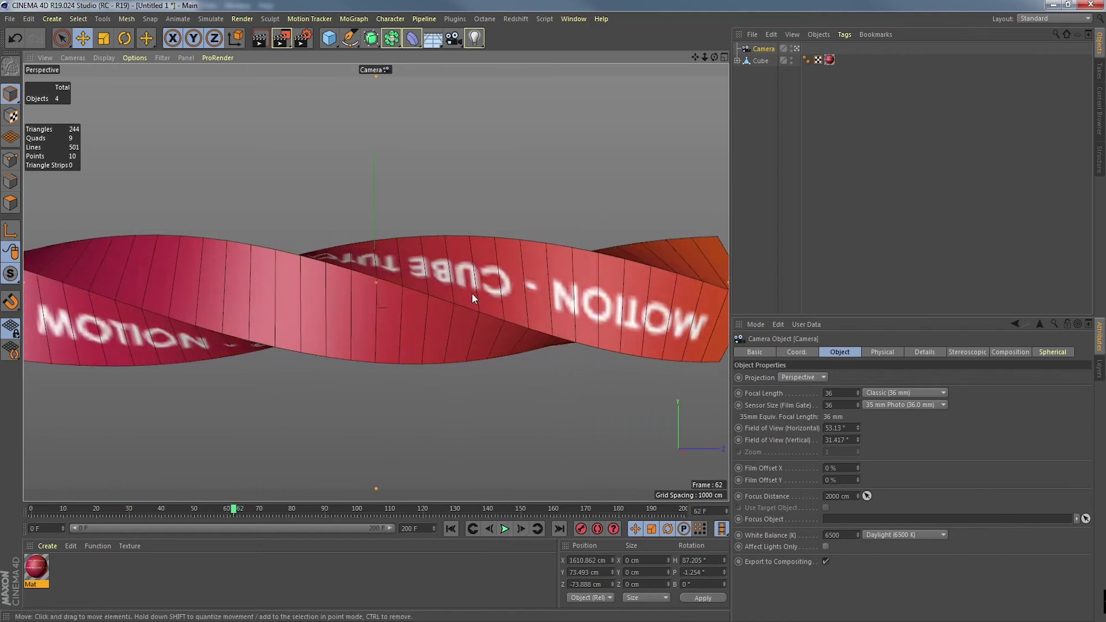
- In Photoshop, rotate the upside-down text copy layer 180° so it reads upright
{"action": "key", "text": "alt+Tab"}
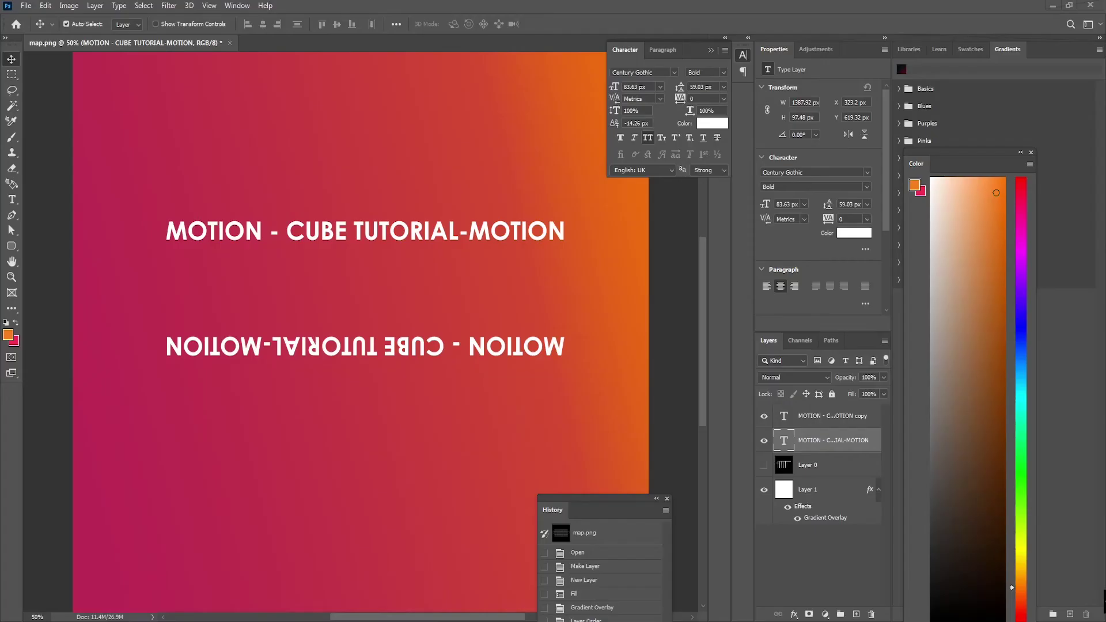
{"action": "right_click", "coordinate": [517, 352]}
{"action": "left_click", "coordinate": [541, 358]}
{"action": "key", "text": "ctrl+t"}
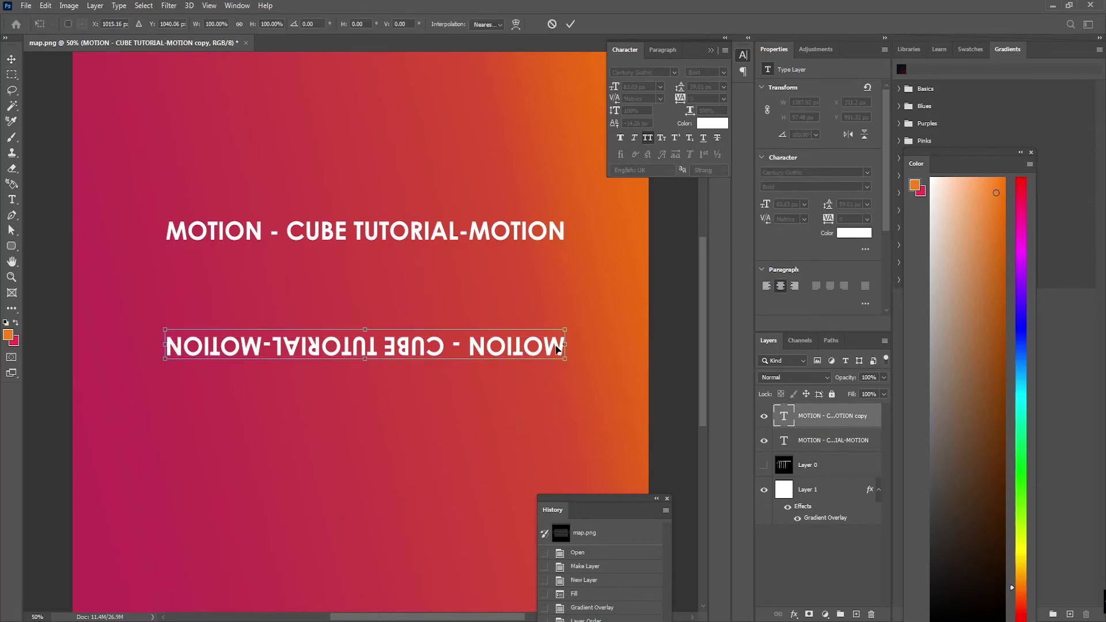
{"action": "left_click_drag", "start_coordinate": [571, 366], "coordinate": [337, 337]}
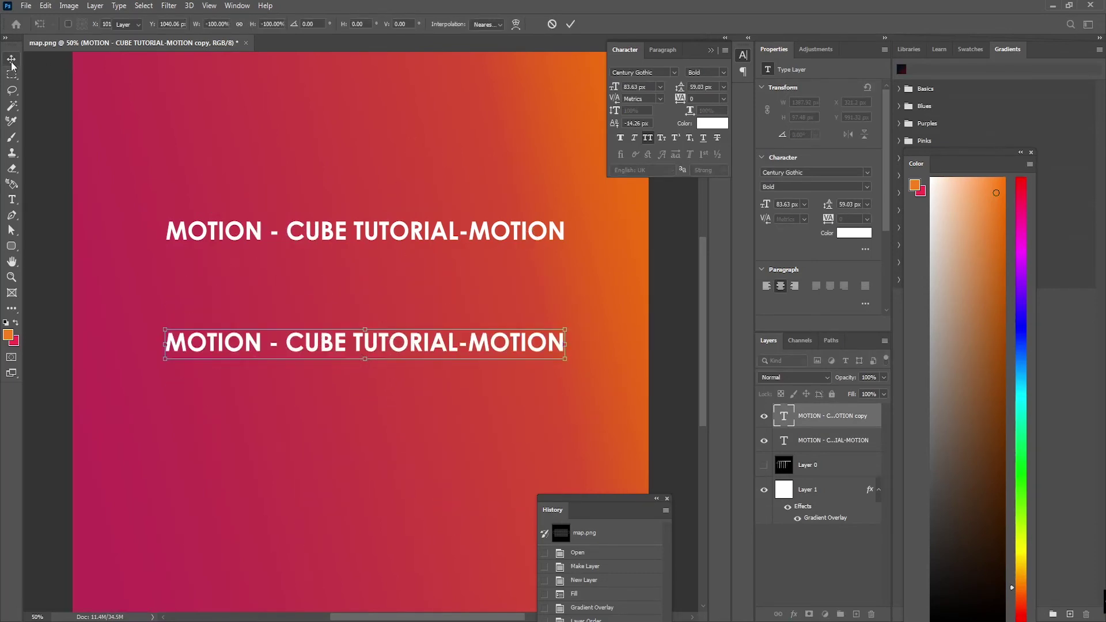
{"action": "key", "text": "Return"}
- Save the texture as JPEG over the existing map.jpg, accepting the JPEG options
{"action": "key", "text": "ctrl+shift+s"}
{"action": "left_click", "coordinate": [154, 507]}
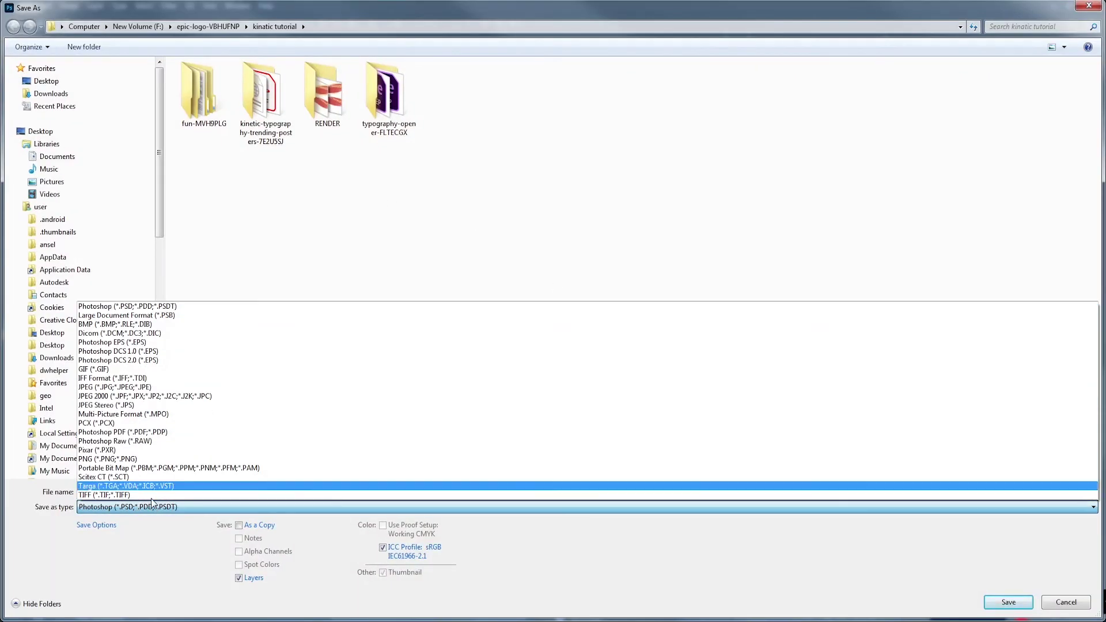
{"action": "left_click", "coordinate": [251, 388]}
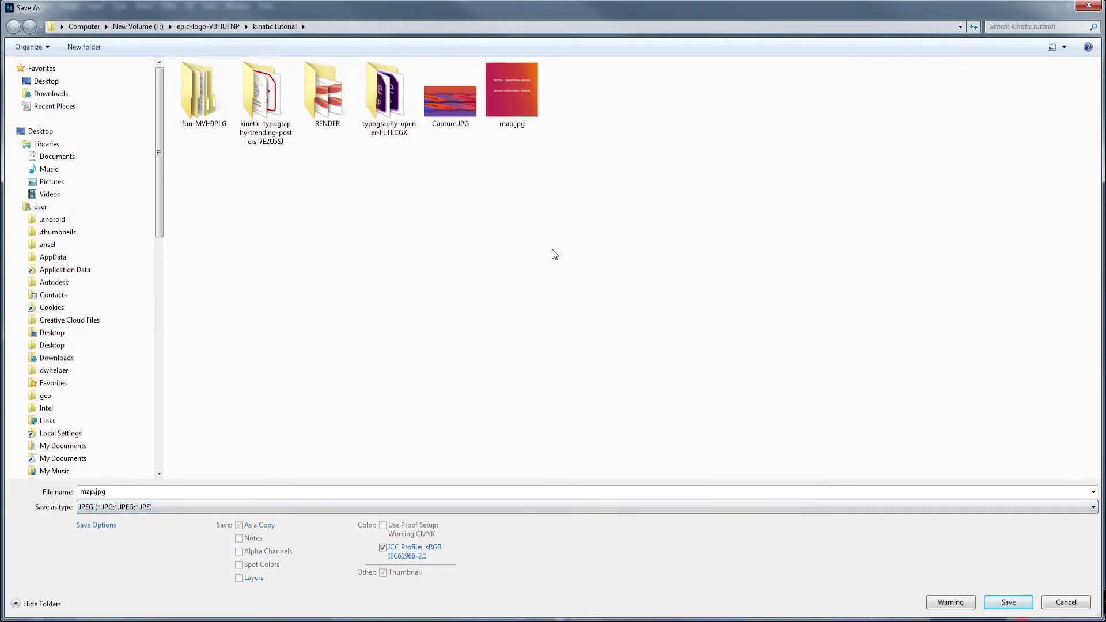
{"action": "left_click", "coordinate": [1008, 602]}
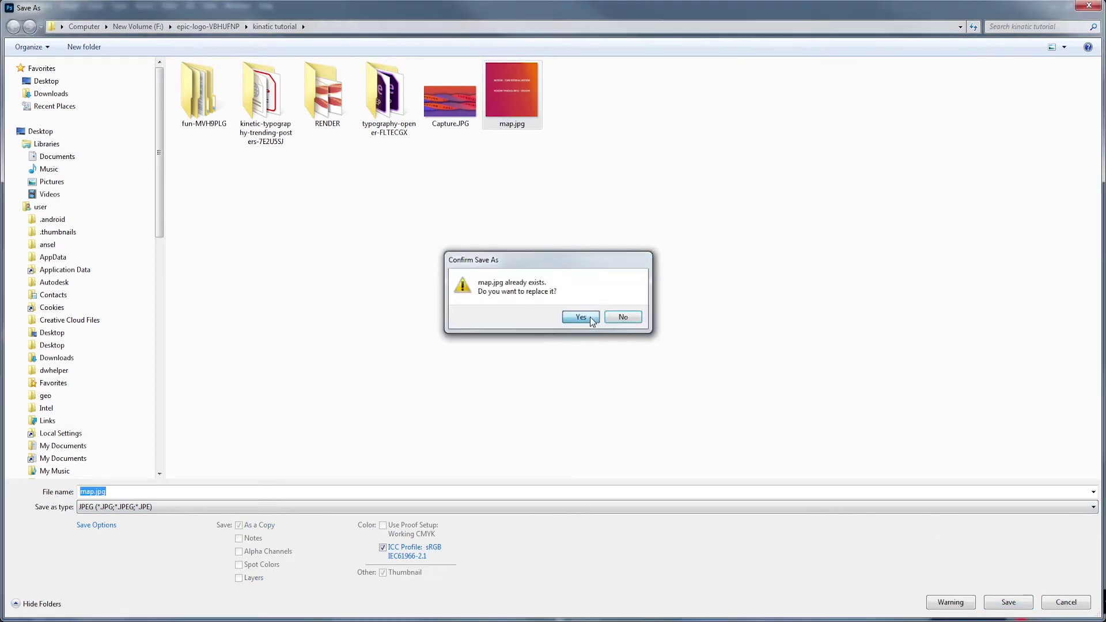
{"action": "left_click", "coordinate": [583, 317]}
{"action": "left_click", "coordinate": [750, 169]}
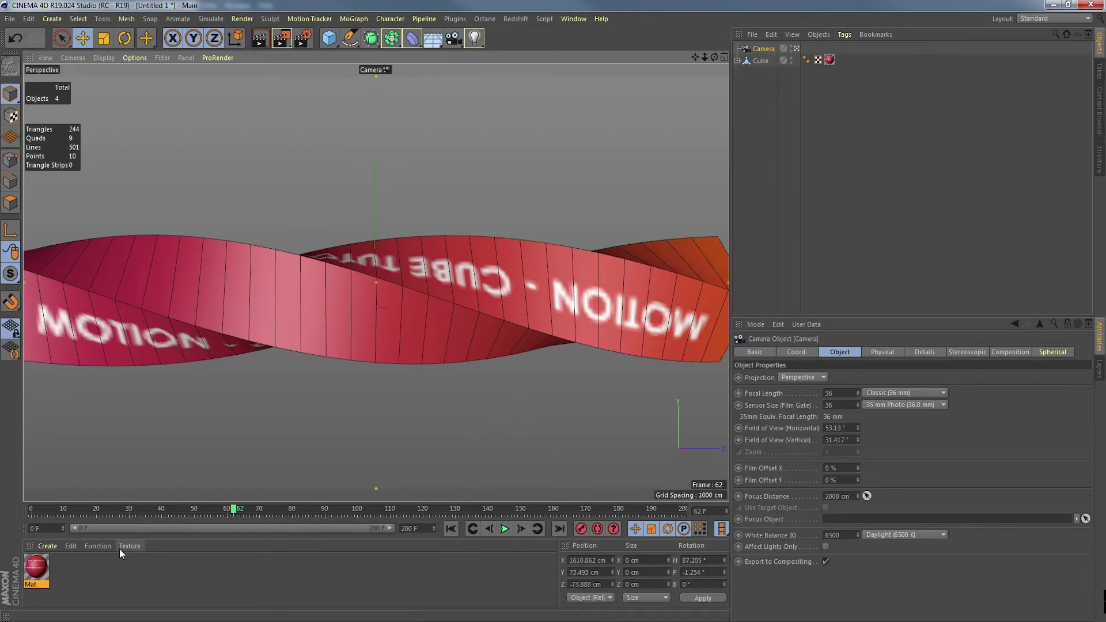
- Reload map.jpg in the Mat material's Color channel texture options
{"action": "double_click", "coordinate": [36, 567]}
{"action": "left_click_drag", "start_coordinate": [398, 81], "coordinate": [863, 95]}
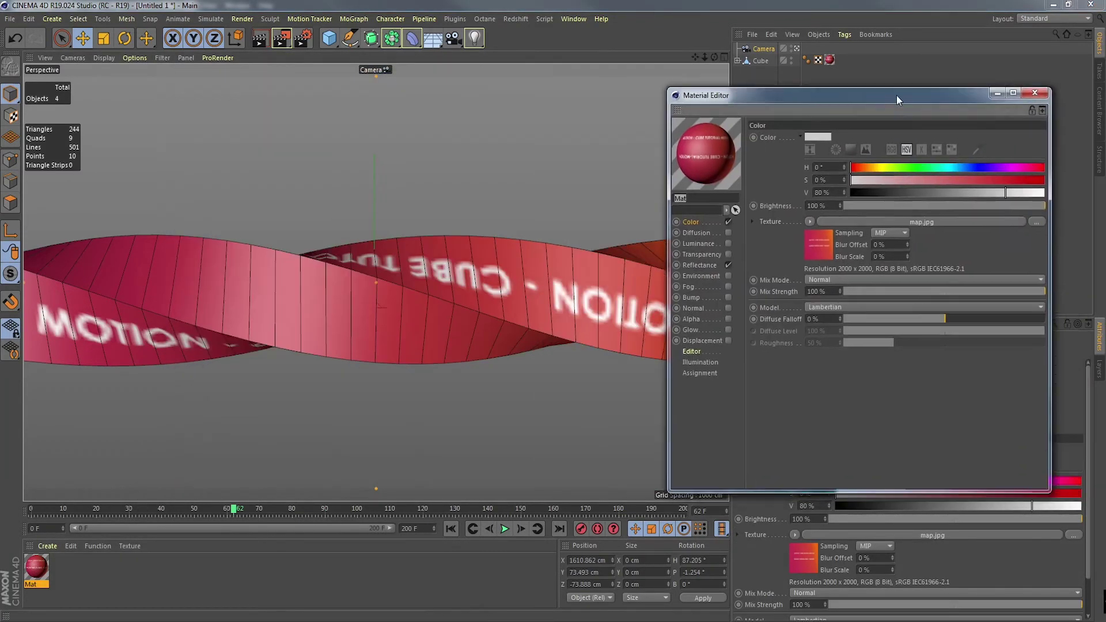
{"action": "left_click", "coordinate": [776, 221]}
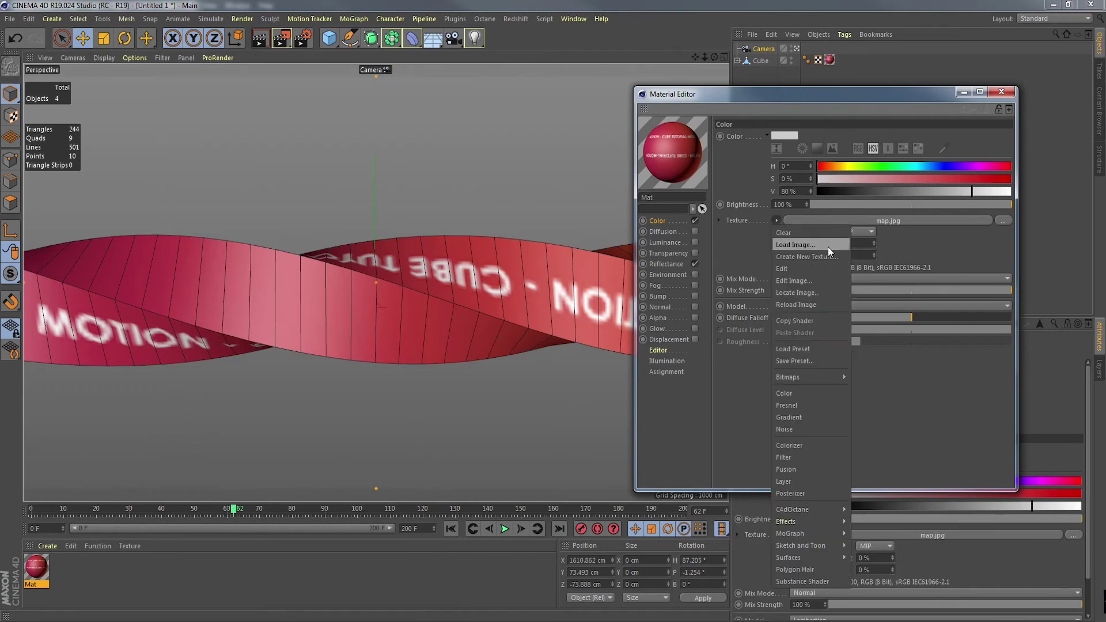
{"action": "left_click", "coordinate": [831, 304]}
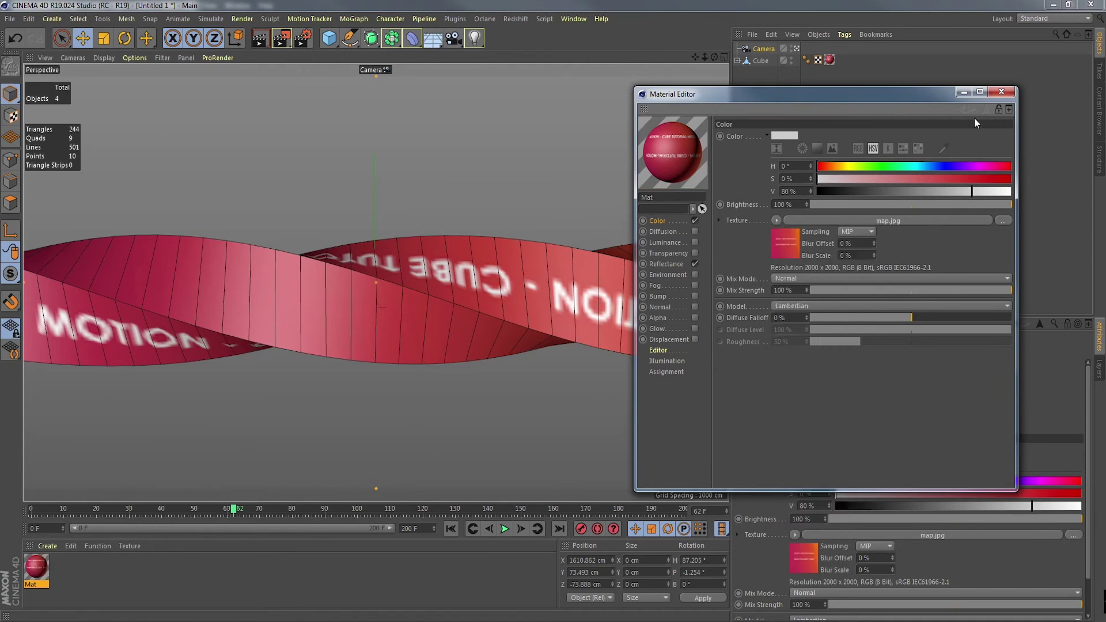
{"action": "left_click_drag", "start_coordinate": [933, 94], "coordinate": [904, 107]}
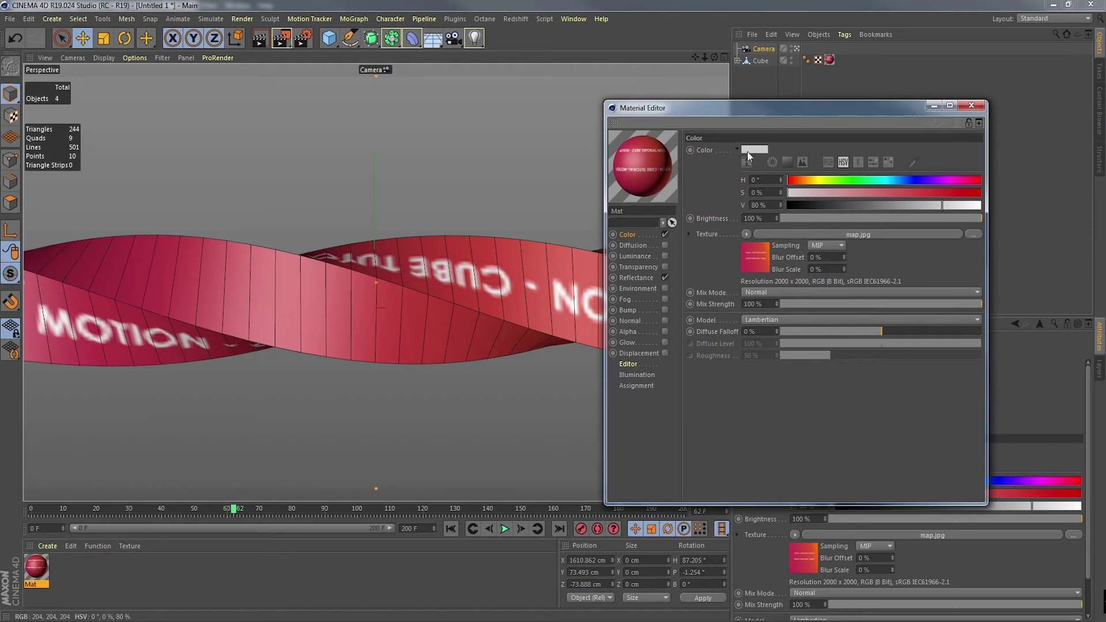
{"action": "mouse_move", "coordinate": [731, 110]}
{"action": "left_mouse_down"}
{"action": "mouse_move", "coordinate": [917, 118]}
{"action": "mouse_move", "coordinate": [714, 103]}
{"action": "left_mouse_up"}
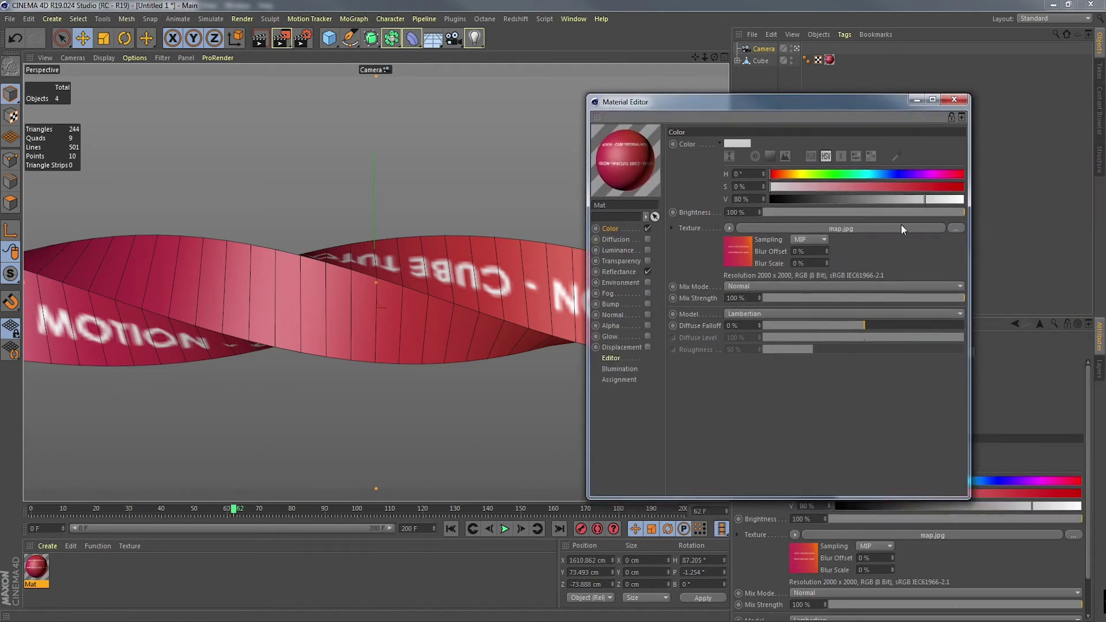
- Load map.jpg again as the colour texture, copying it into the project folder as map_1.jpg
{"action": "left_click", "coordinate": [961, 228]}
{"action": "left_click", "coordinate": [615, 157]}
{"action": "left_click", "coordinate": [1008, 603]}
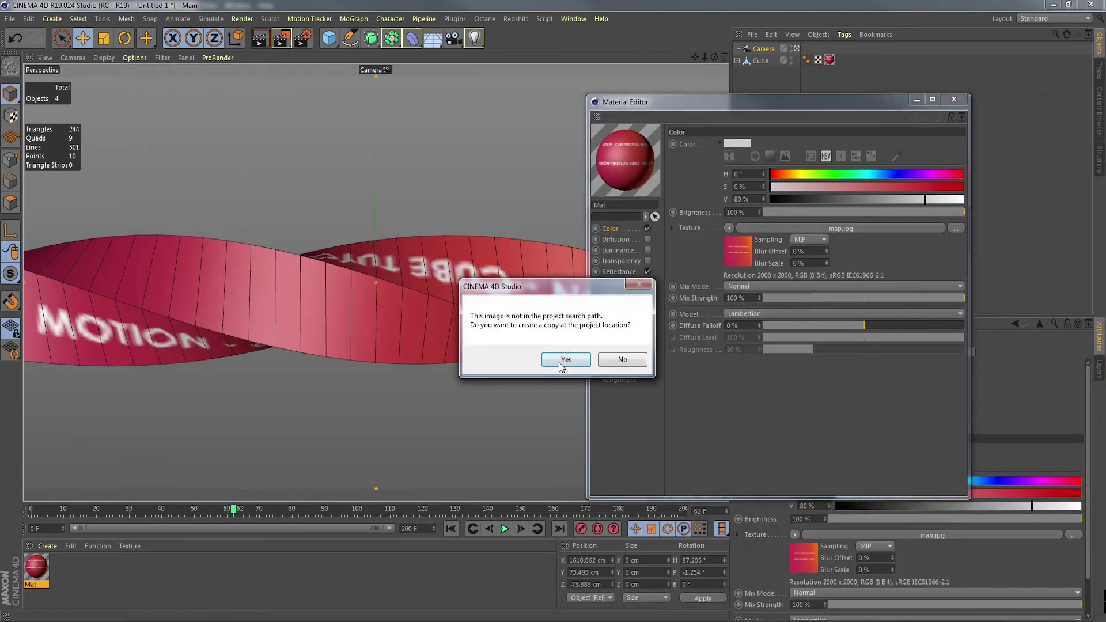
{"action": "left_click", "coordinate": [565, 361]}
{"action": "left_click", "coordinate": [954, 100]}
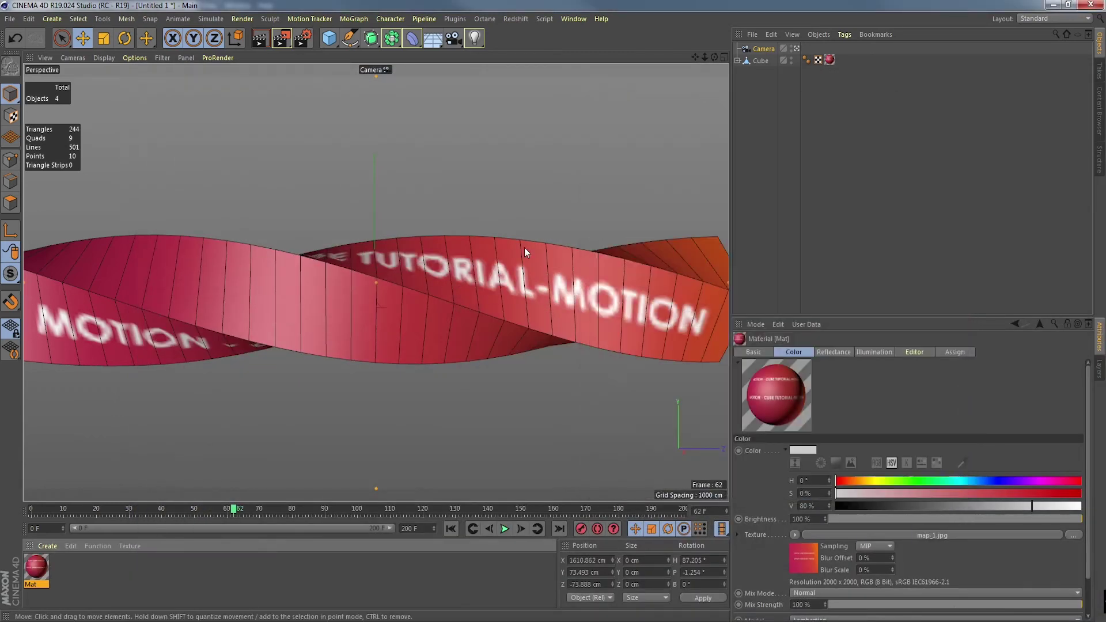
- Play the animation to check the lettering, rewind to frame 1, and select the Cube ribbon
{"action": "left_click_drag", "start_coordinate": [233, 510], "coordinate": [33, 511]}
{"action": "left_click", "coordinate": [503, 529]}
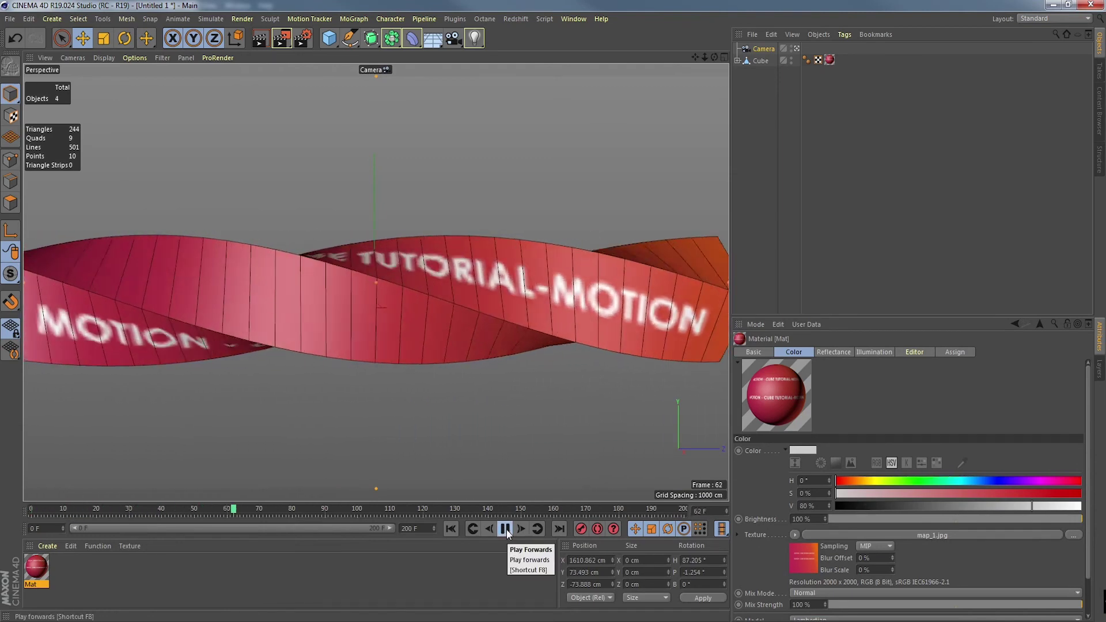
{"action": "left_click", "coordinate": [506, 530]}
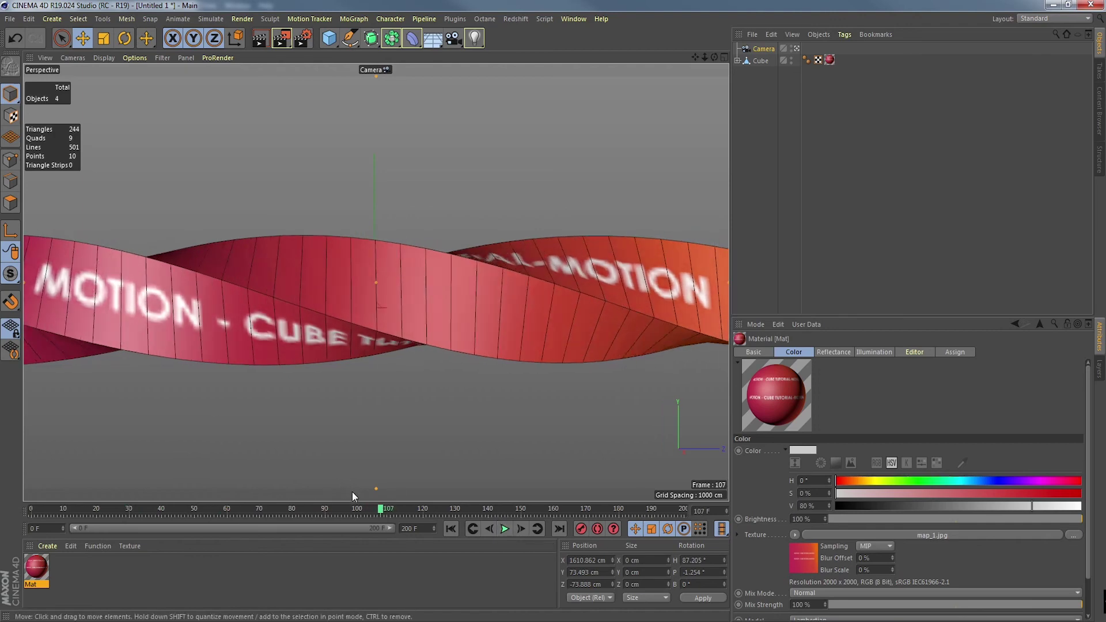
{"action": "left_click_drag", "start_coordinate": [381, 511], "coordinate": [124, 511]}
{"action": "left_click", "coordinate": [760, 60]}
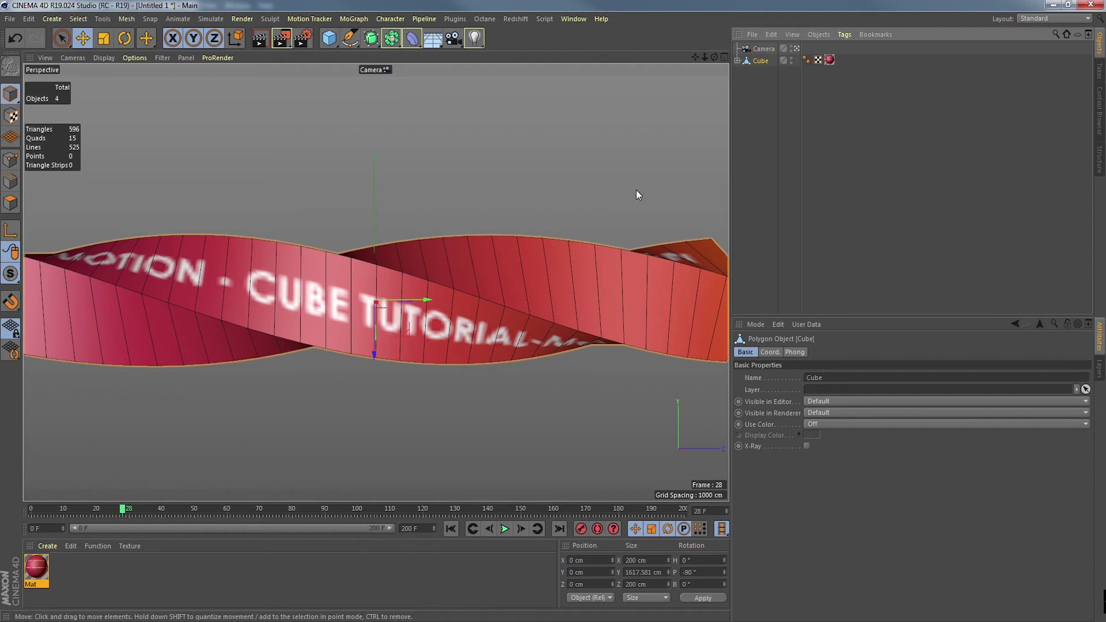
- Duplicate the Cube ribbon as Cube.1 and orbit the view outside the scene camera
{"action": "left_click_drag", "start_coordinate": [756, 85], "coordinate": [756, 81], "text": "ctrl"}
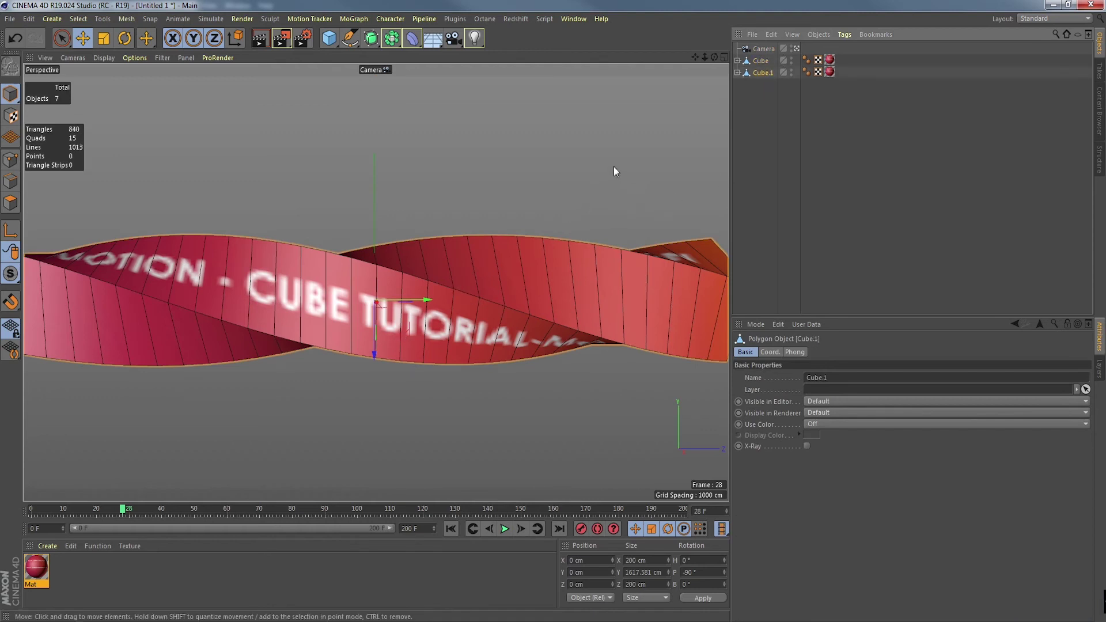
{"action": "left_click", "coordinate": [73, 57]}
{"action": "mouse_move", "coordinate": [124, 88]}
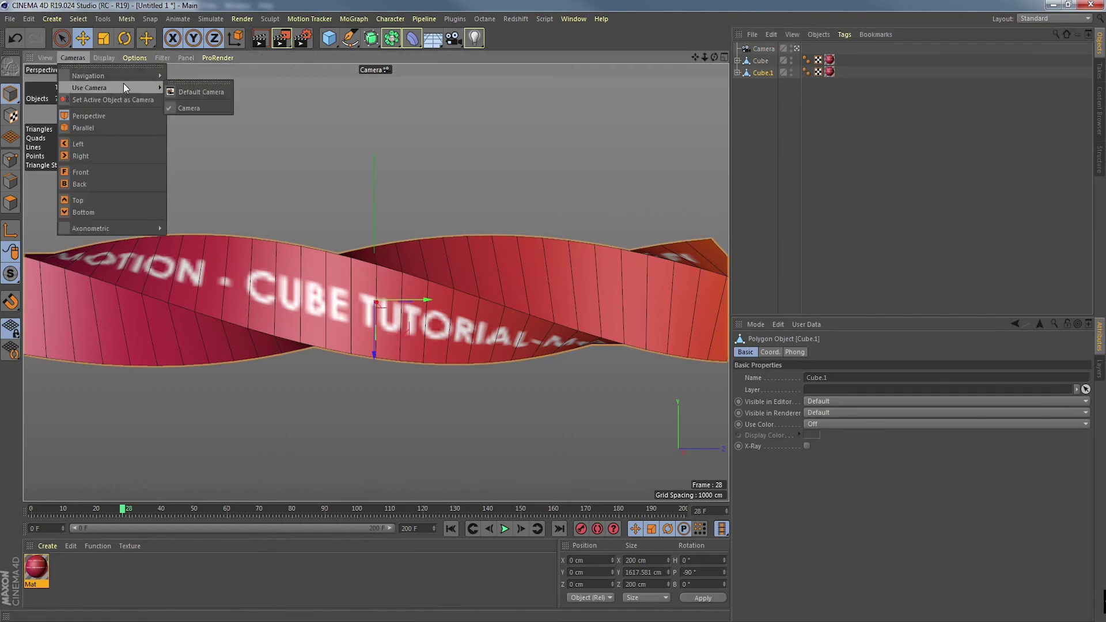
{"action": "left_click", "coordinate": [189, 108]}
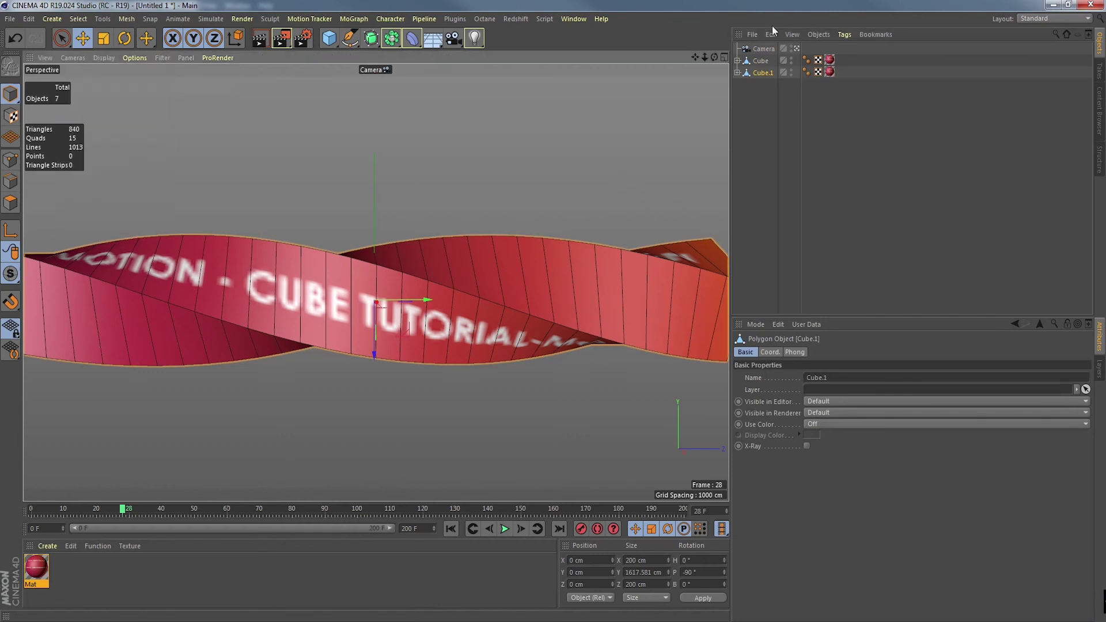
{"action": "left_click", "coordinate": [797, 49]}
{"action": "left_click_drag", "start_coordinate": [427, 222], "coordinate": [514, 292], "text": "alt"}
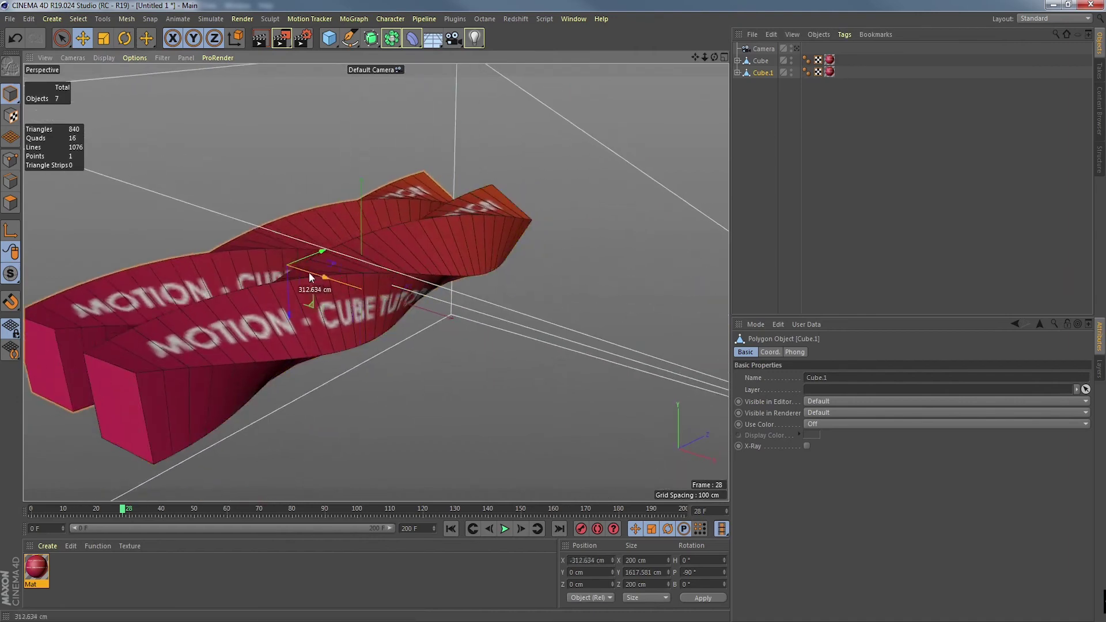
{"action": "left_click_drag", "start_coordinate": [310, 277], "coordinate": [312, 277]}
{"action": "left_click_drag", "start_coordinate": [311, 276], "coordinate": [303, 247], "text": "alt"}
- Tilt Cube.1 about 27°, move it about 365 cm left, and scale it up to 343.536 cm
{"action": "key", "text": "r"}
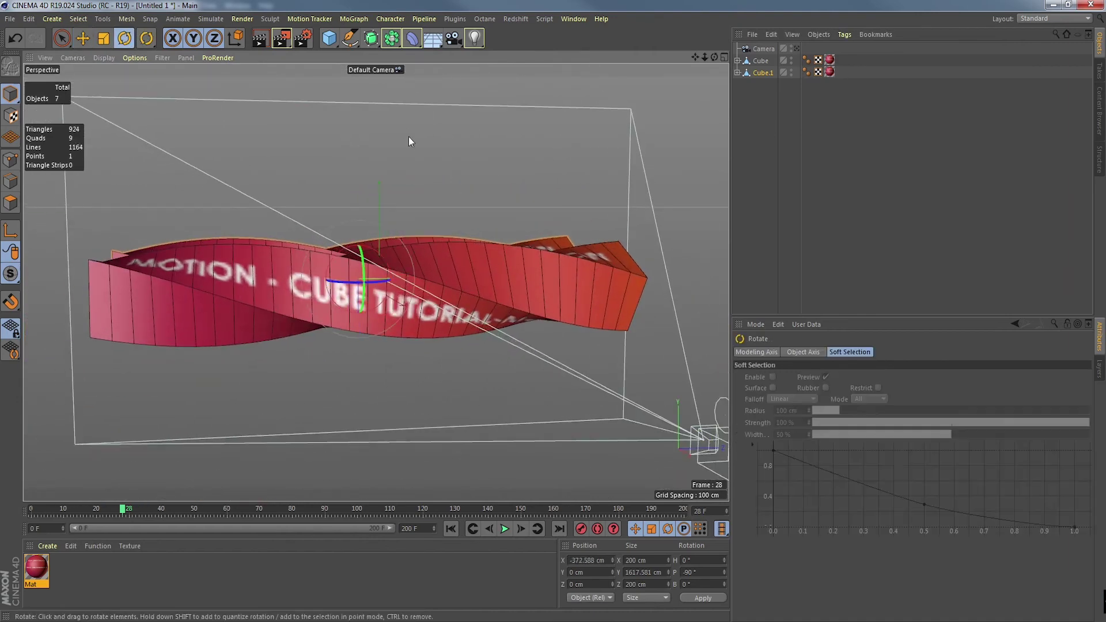
{"action": "left_click_drag", "start_coordinate": [385, 260], "coordinate": [334, 255]}
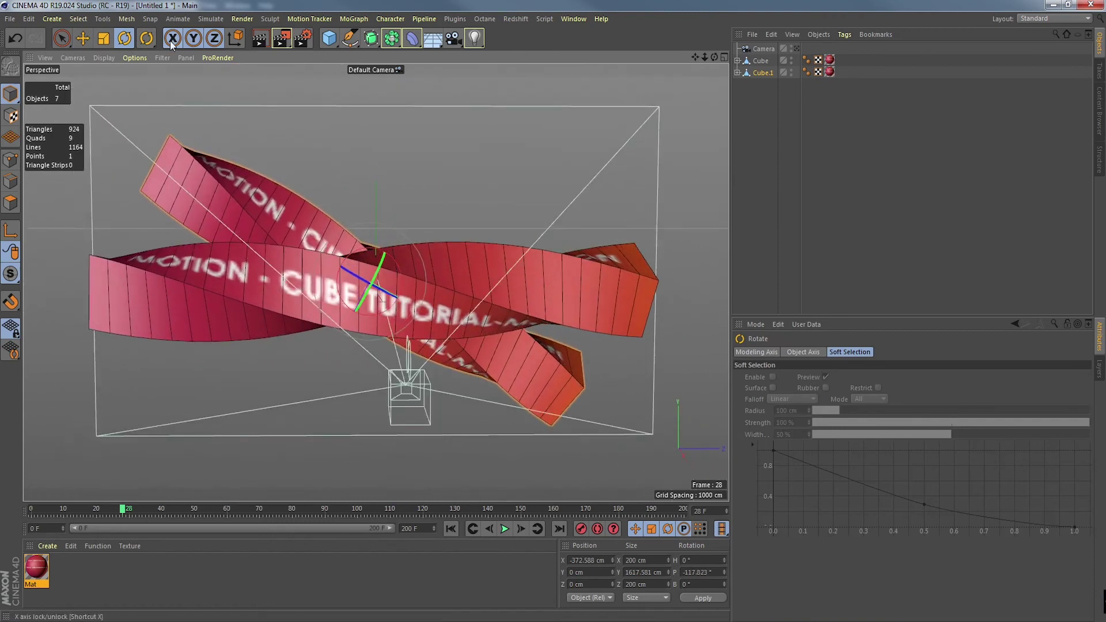
{"action": "left_click", "coordinate": [797, 48]}
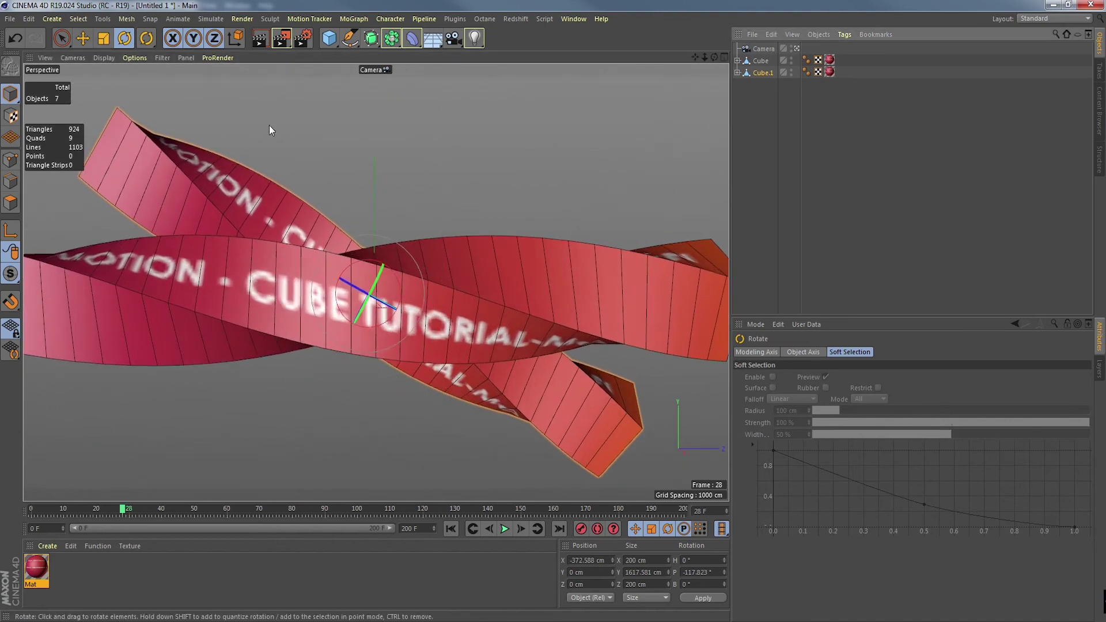
{"action": "left_click", "coordinate": [103, 38]}
{"action": "left_click_drag", "start_coordinate": [320, 230], "coordinate": [459, 165]}
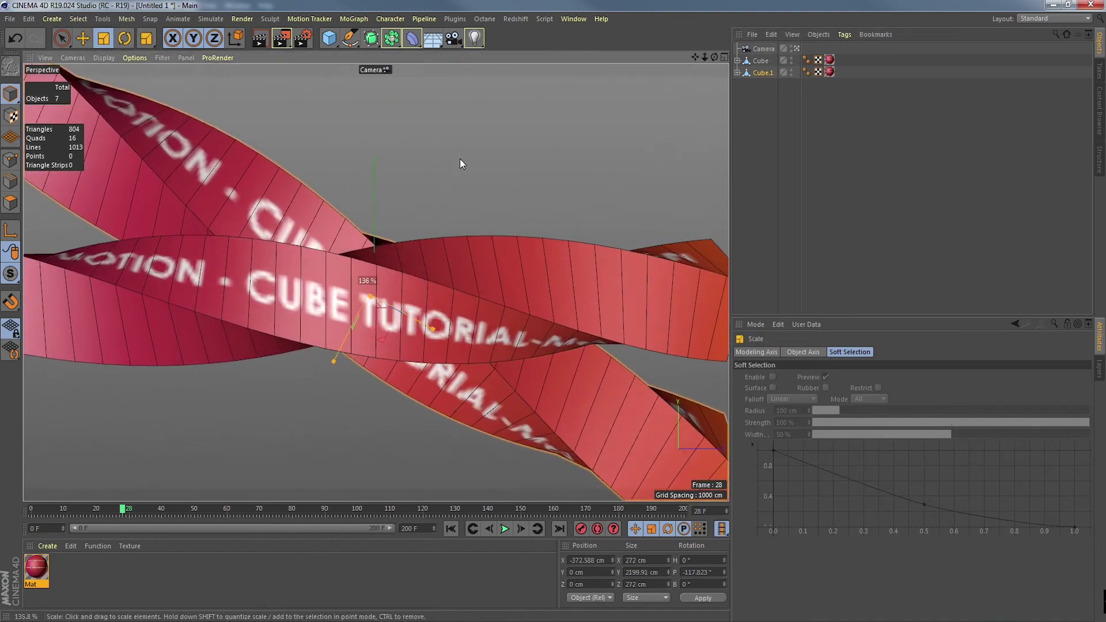
{"action": "left_click", "coordinate": [83, 38]}
{"action": "left_click_drag", "start_coordinate": [371, 298], "coordinate": [191, 239]}
{"action": "left_click", "coordinate": [110, 39]}
{"action": "left_click_drag", "start_coordinate": [253, 196], "coordinate": [390, 146]}
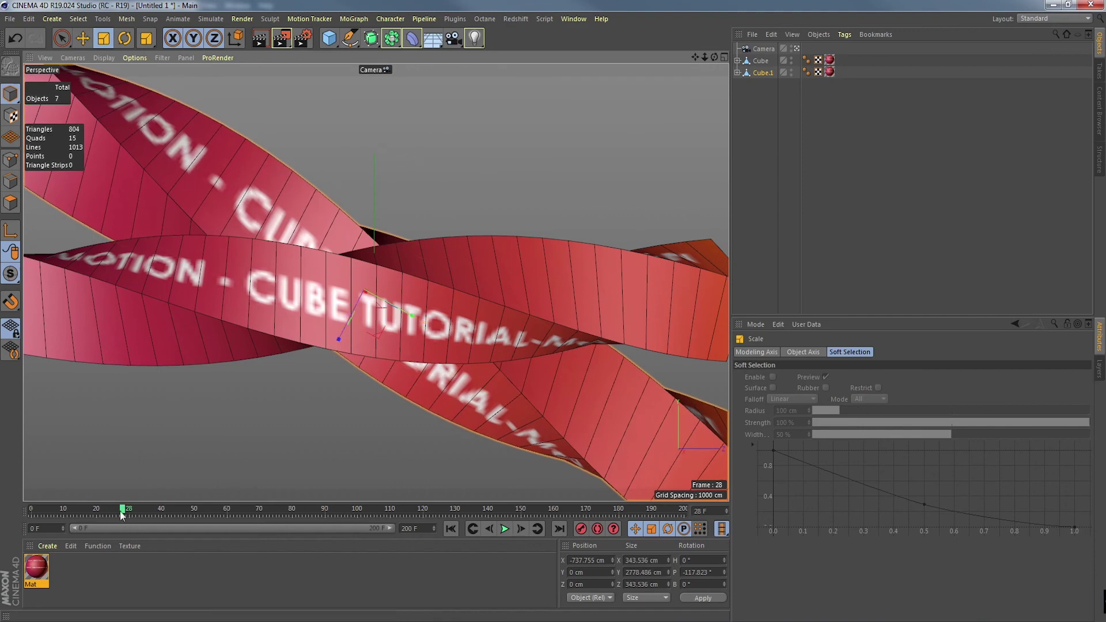
- Replay the animation from frame 0 and park it at frame 84
{"action": "left_click_drag", "start_coordinate": [124, 509], "coordinate": [31, 509]}
{"action": "left_click", "coordinate": [502, 529]}
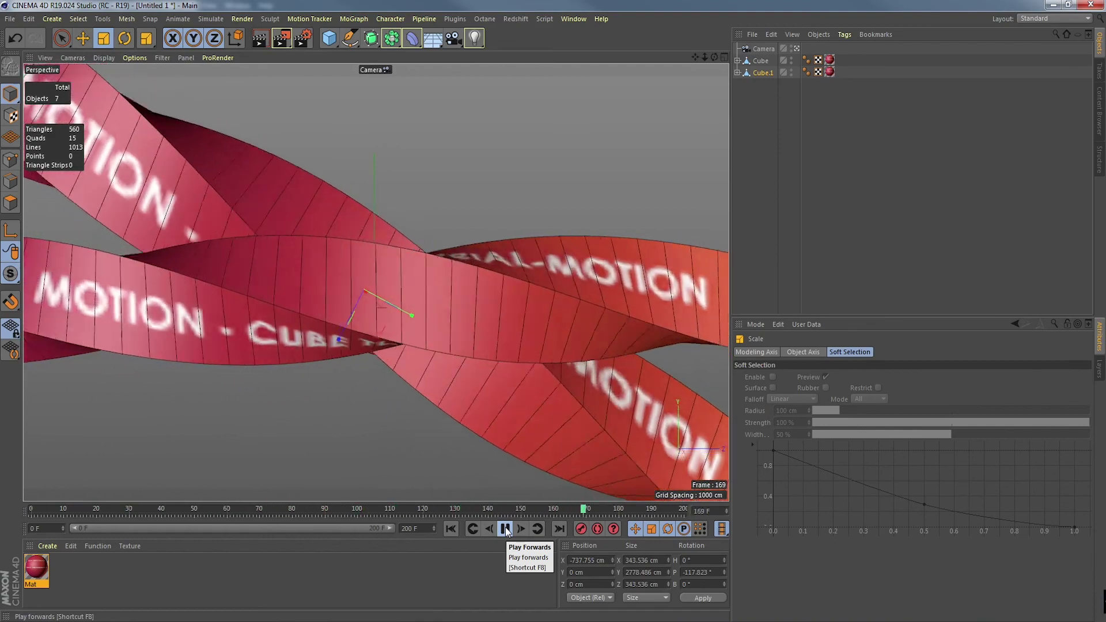
{"action": "left_click", "coordinate": [442, 514]}
{"action": "key", "text": "e"}
{"action": "left_click_drag", "start_coordinate": [442, 514], "coordinate": [306, 534]}
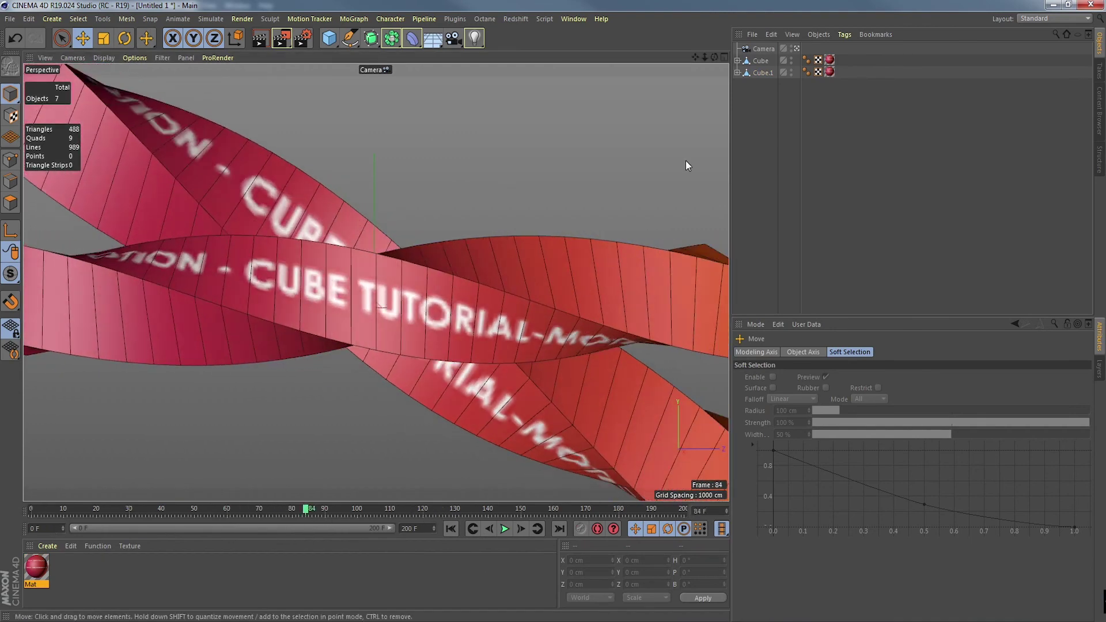
- Add a Bevel deformer under Cube.1 with Use Angle and 7 cm offset, and copy it under Cube
{"action": "left_click", "coordinate": [763, 72]}
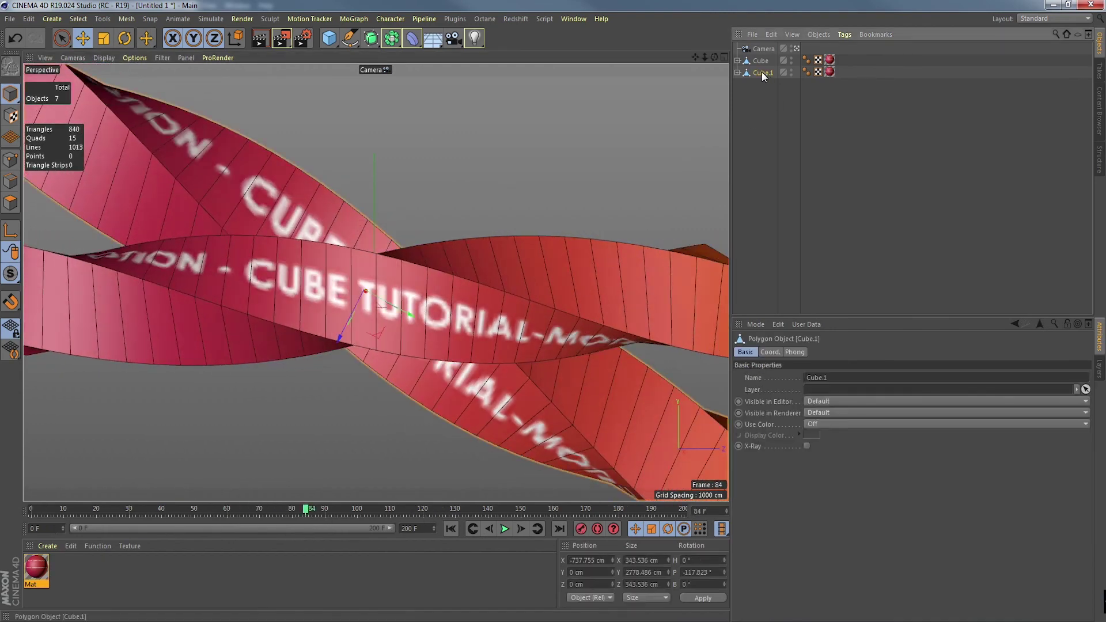
{"action": "left_click", "coordinate": [413, 38]}
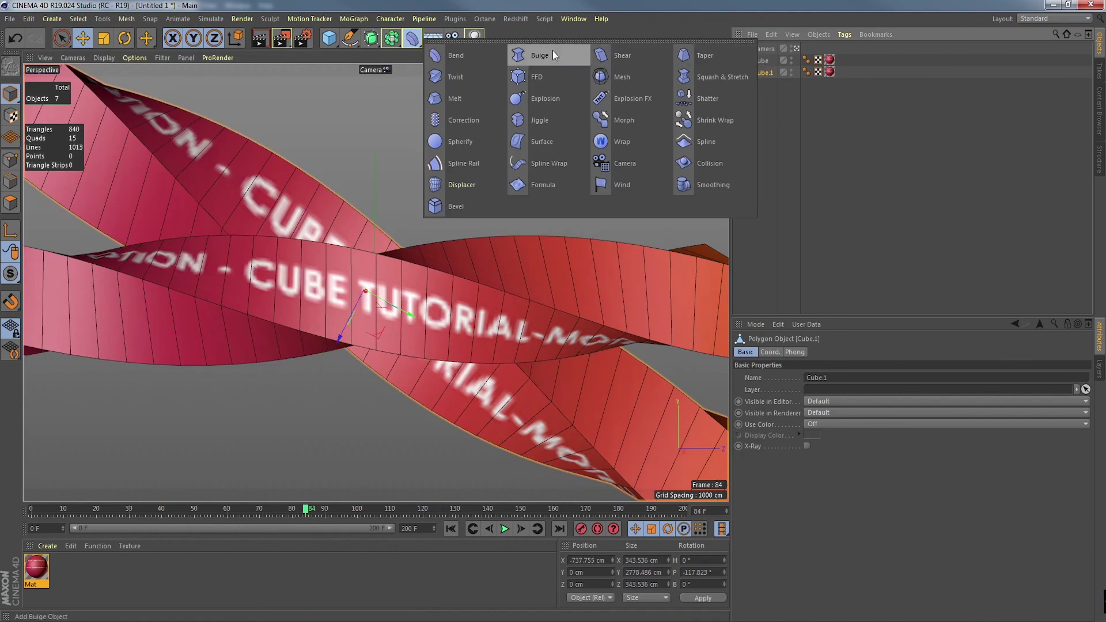
{"action": "left_click", "coordinate": [464, 204]}
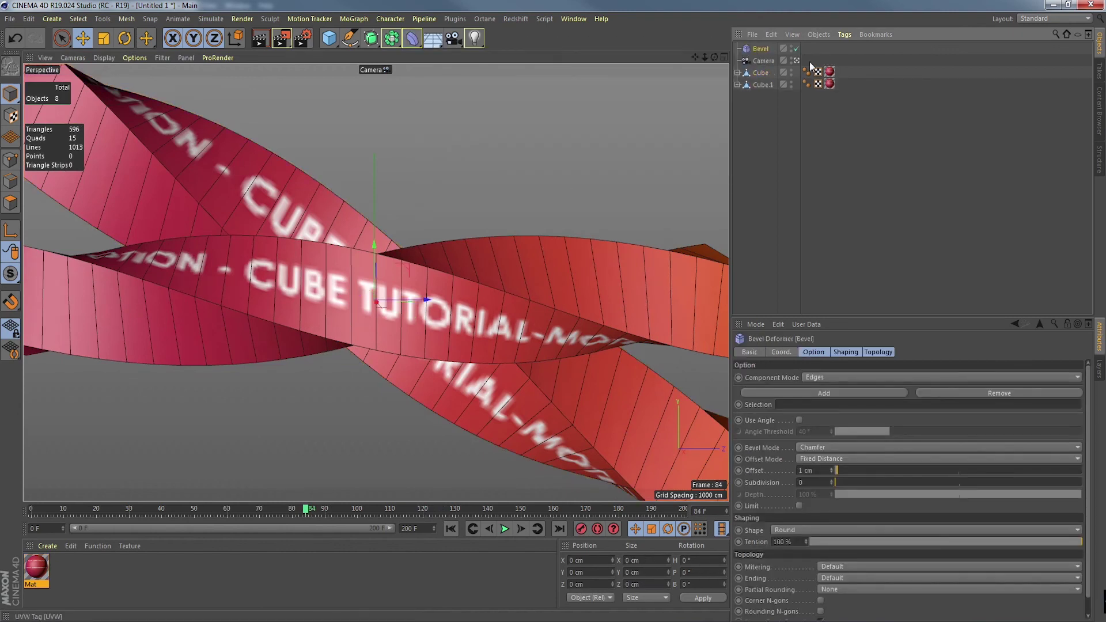
{"action": "left_click_drag", "start_coordinate": [763, 100], "coordinate": [765, 85]}
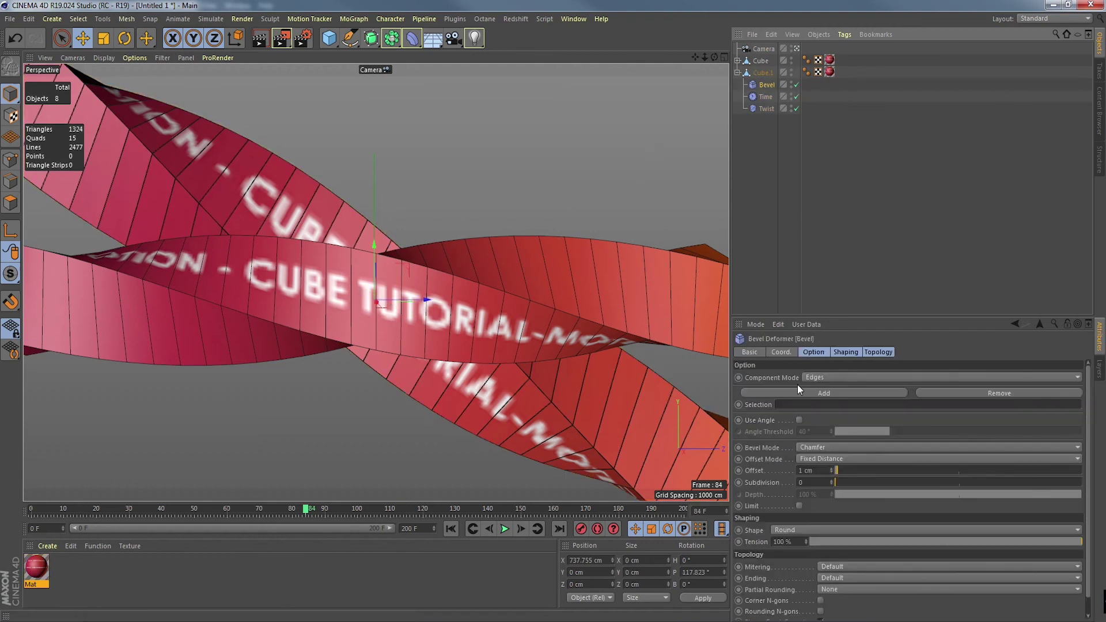
{"action": "left_click", "coordinate": [800, 419]}
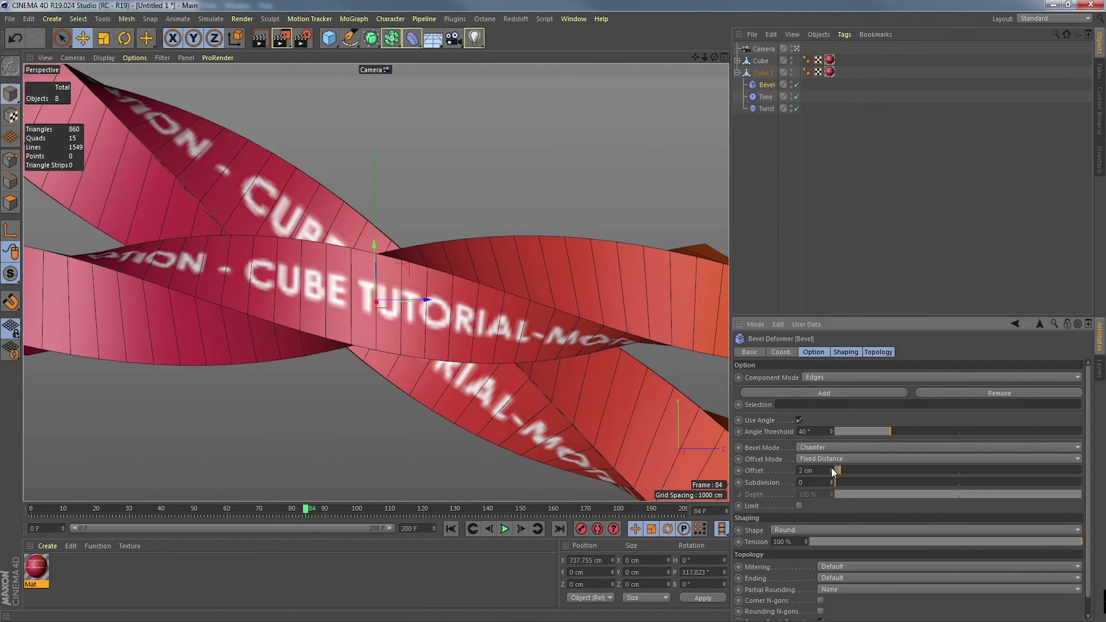
{"action": "left_click_drag", "start_coordinate": [831, 471], "coordinate": [847, 470]}
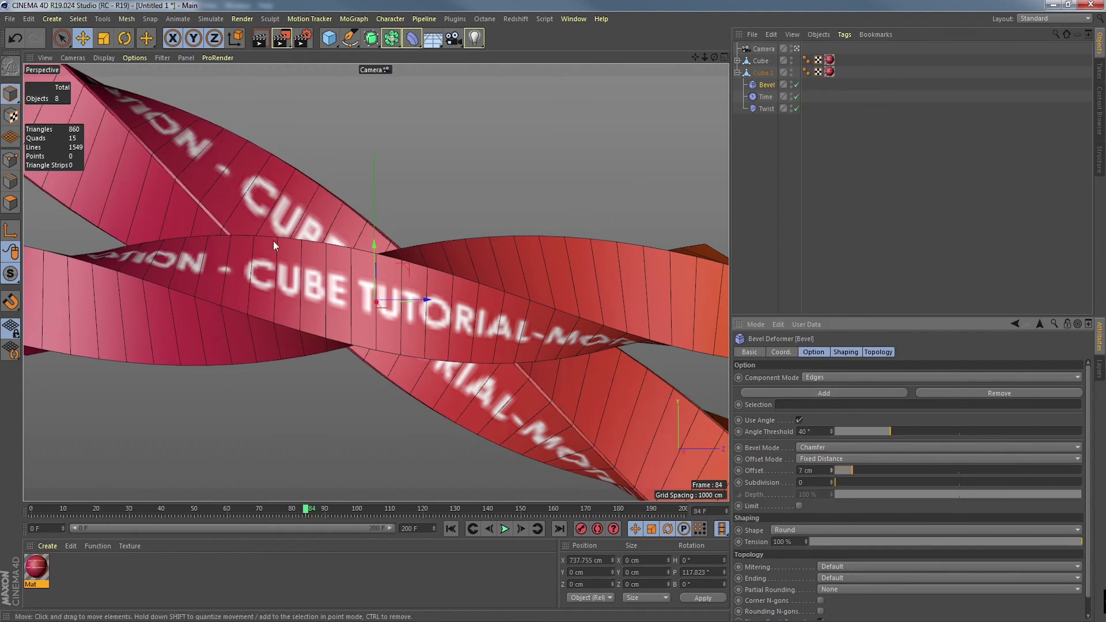
{"action": "left_click_drag", "start_coordinate": [766, 84], "coordinate": [768, 143], "text": "ctrl"}
{"action": "left_click_drag", "start_coordinate": [765, 64], "coordinate": [762, 59]}
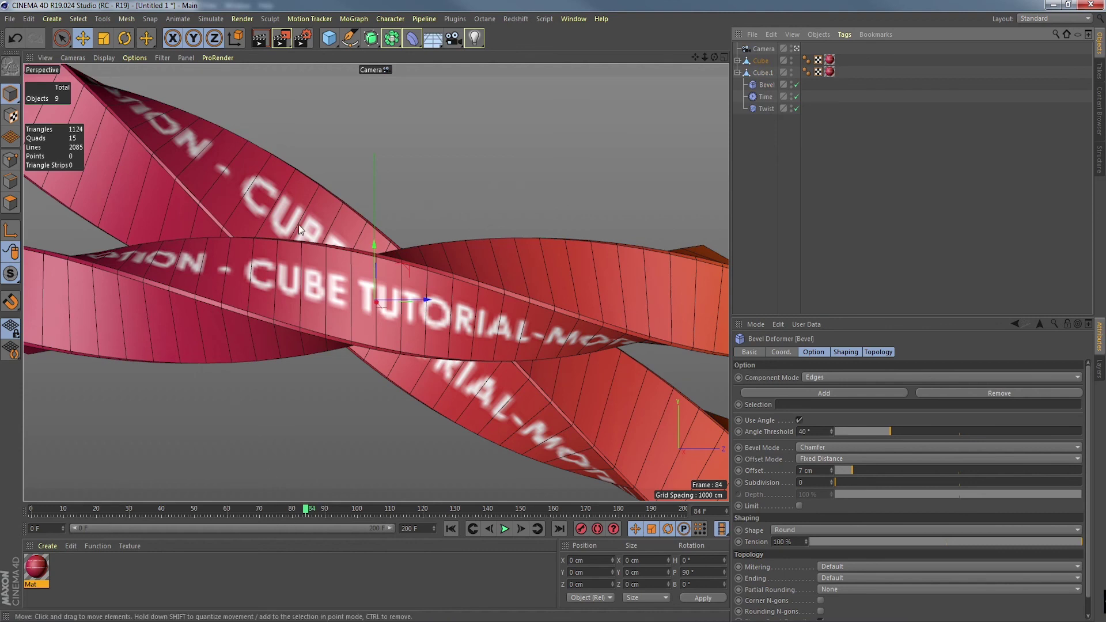
- Switch the viewport to Quick Shading, rewind to frame 0, and render a preview
{"action": "left_click", "coordinate": [103, 57]}
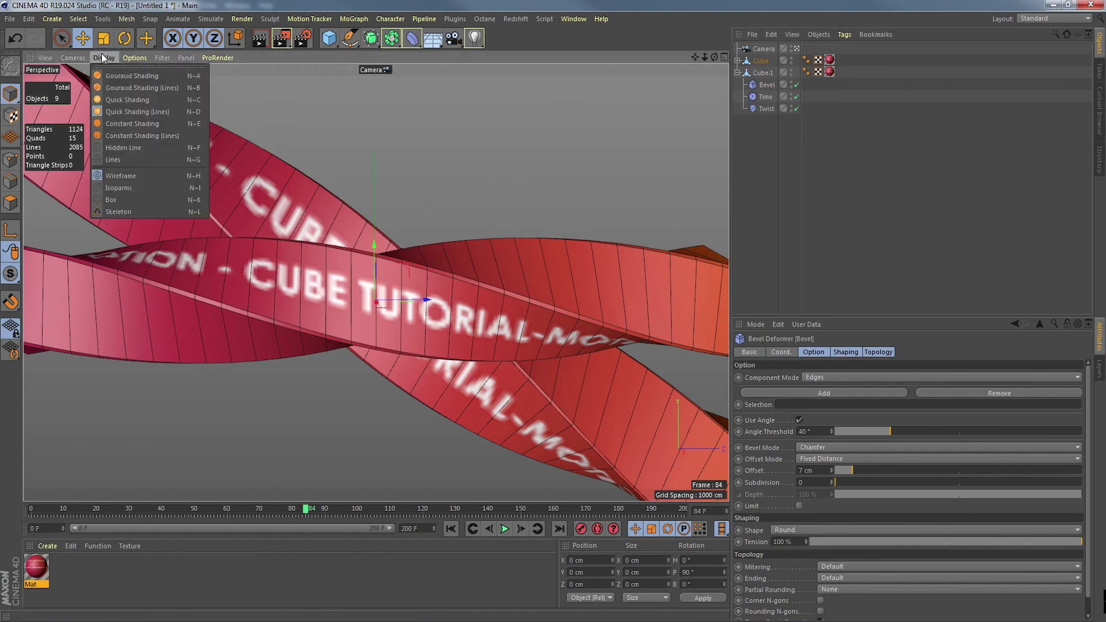
{"action": "left_click", "coordinate": [175, 99]}
{"action": "left_click_drag", "start_coordinate": [309, 513], "coordinate": [1, 518]}
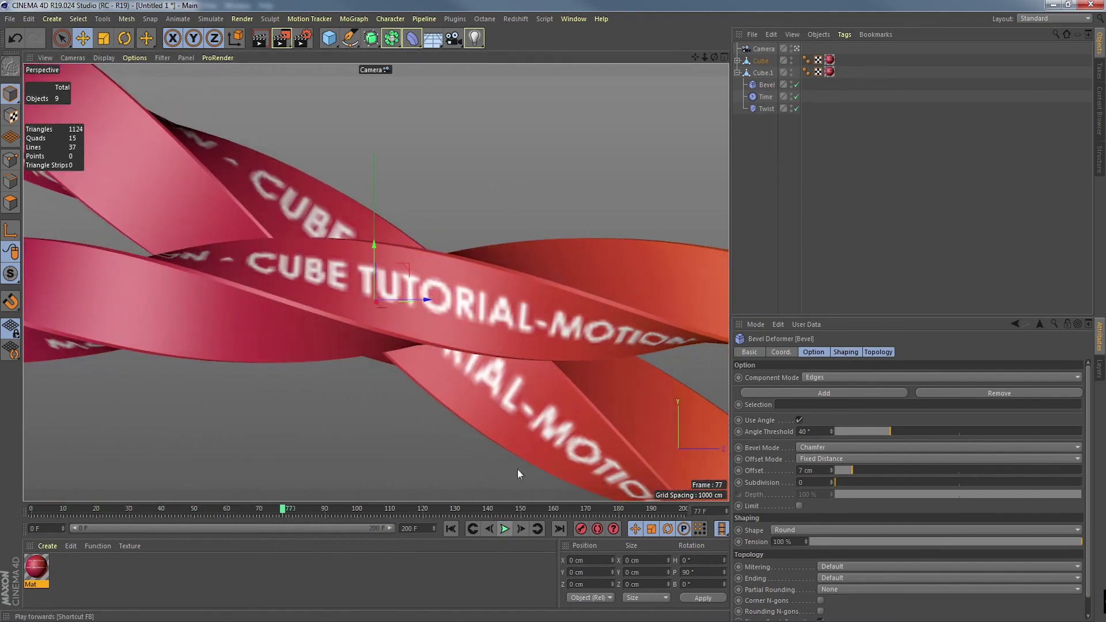
{"action": "key", "text": "ctrl+r"}
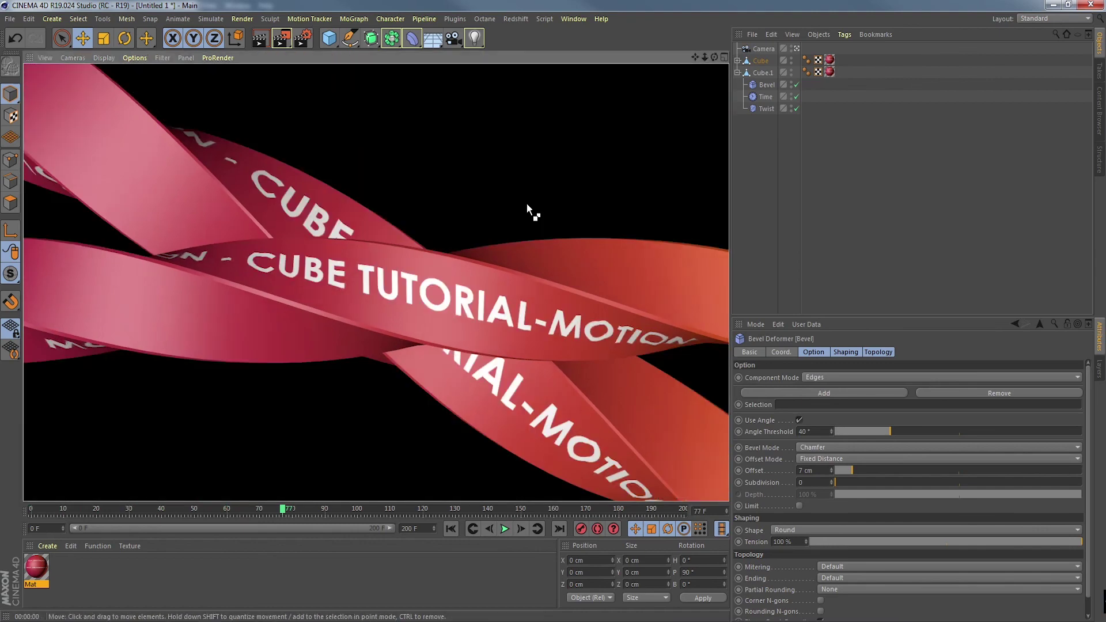
{"action": "left_click", "coordinate": [505, 179]}
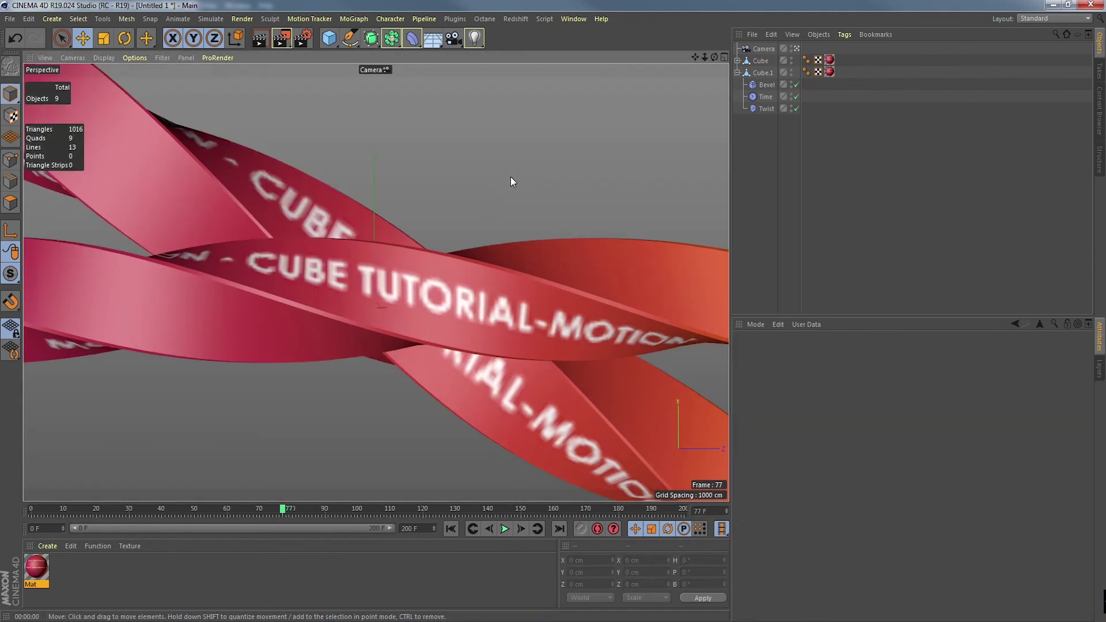
- Scrub through the rotation, then play the animation from the first frame
{"action": "left_click_drag", "start_coordinate": [283, 513], "coordinate": [465, 513]}
{"action": "left_click", "coordinate": [470, 529]}
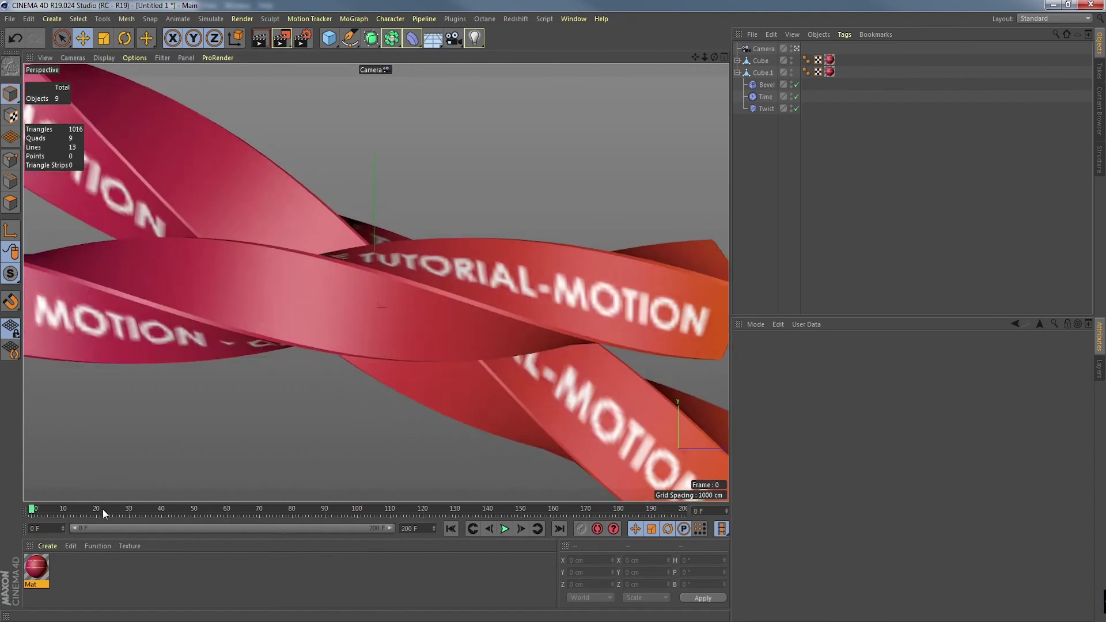
{"action": "left_click", "coordinate": [507, 529]}
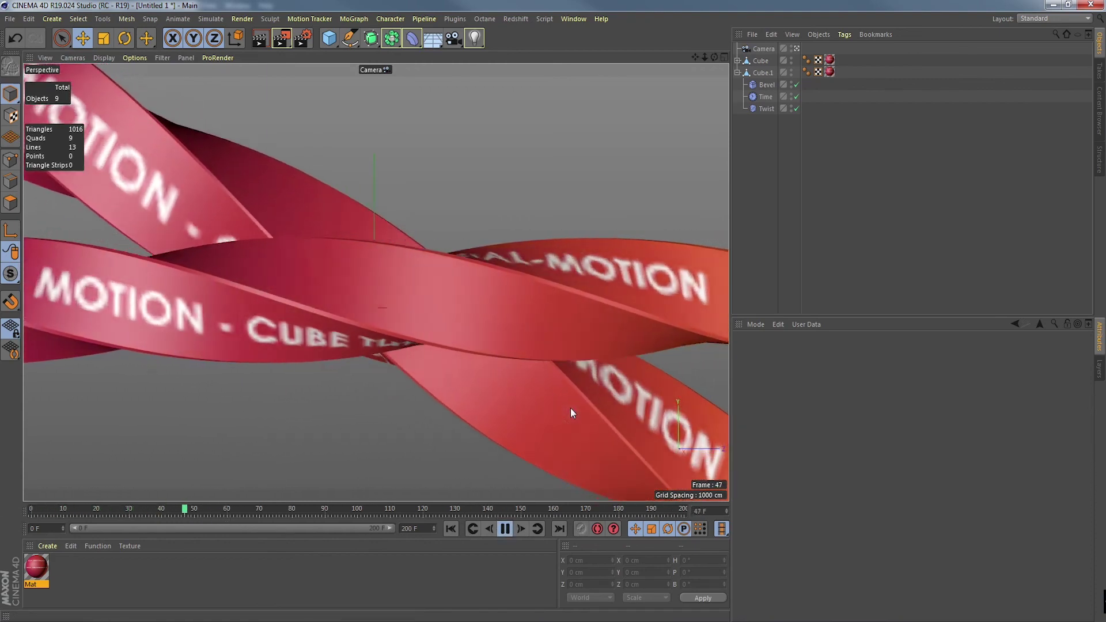